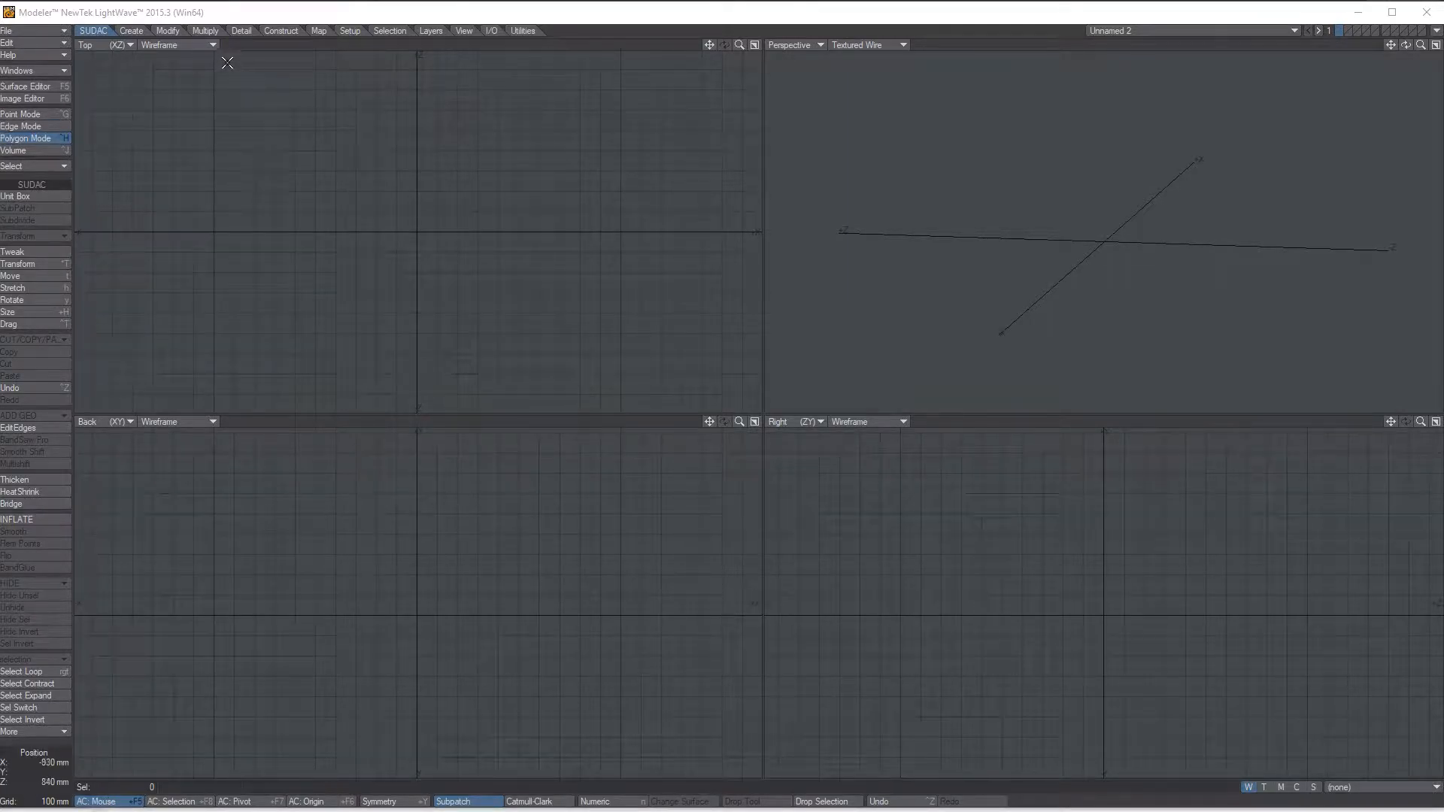
# - Create a unit box, turn it into a SubPatch and subdivide it with the Metaform method
pyautogui.click(42, 196)
pyautogui.click(36, 210)
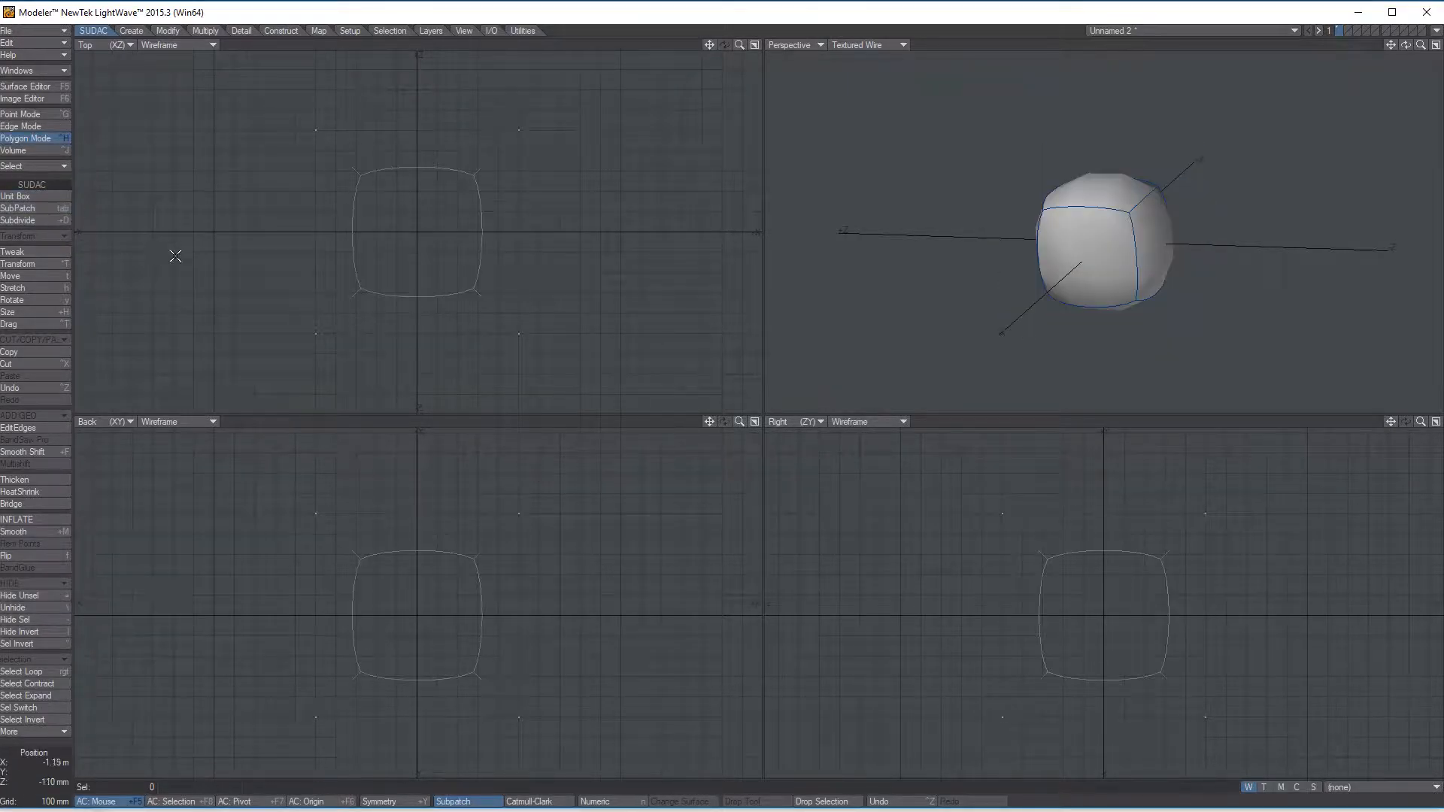
pyautogui.click(22, 220)
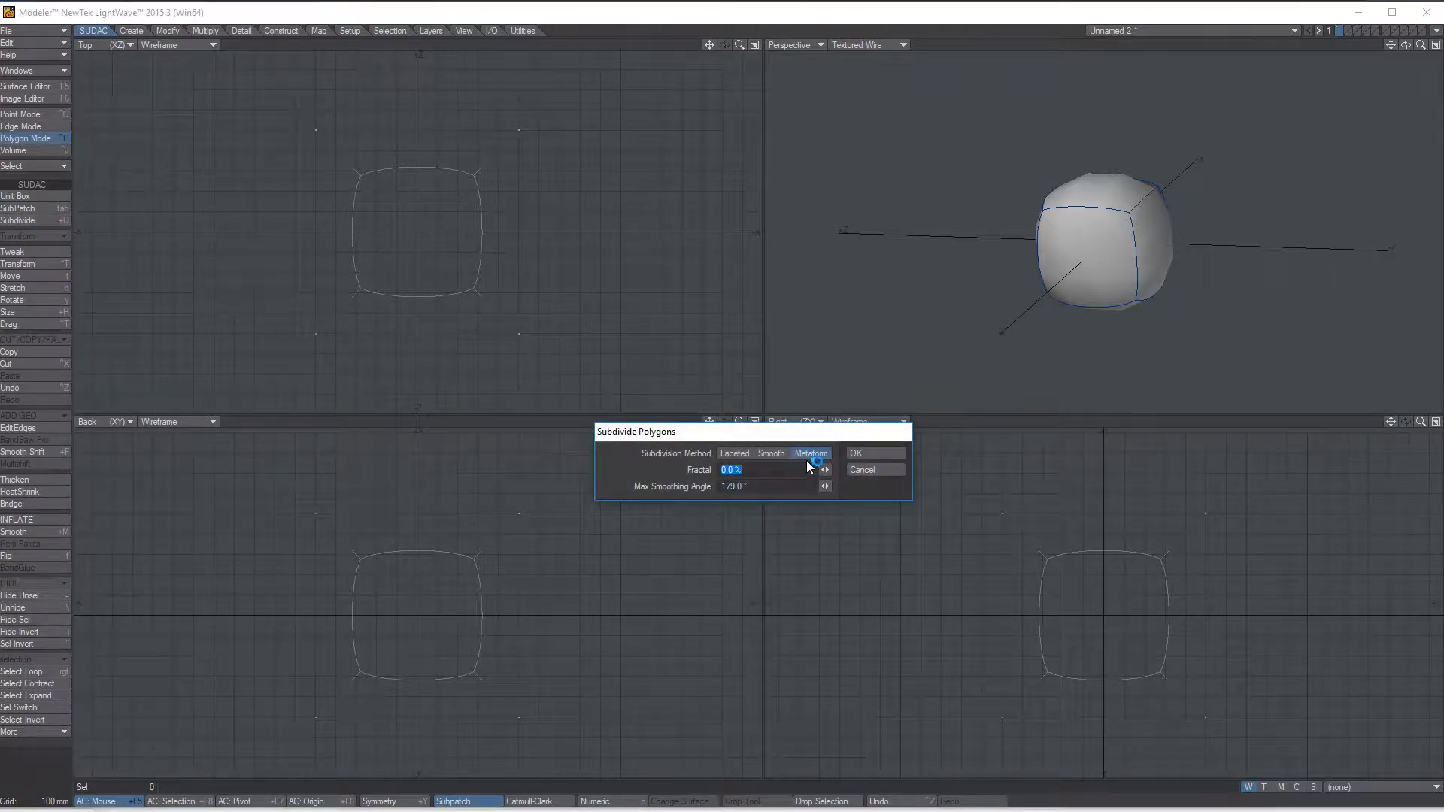
pyautogui.click(886, 454)
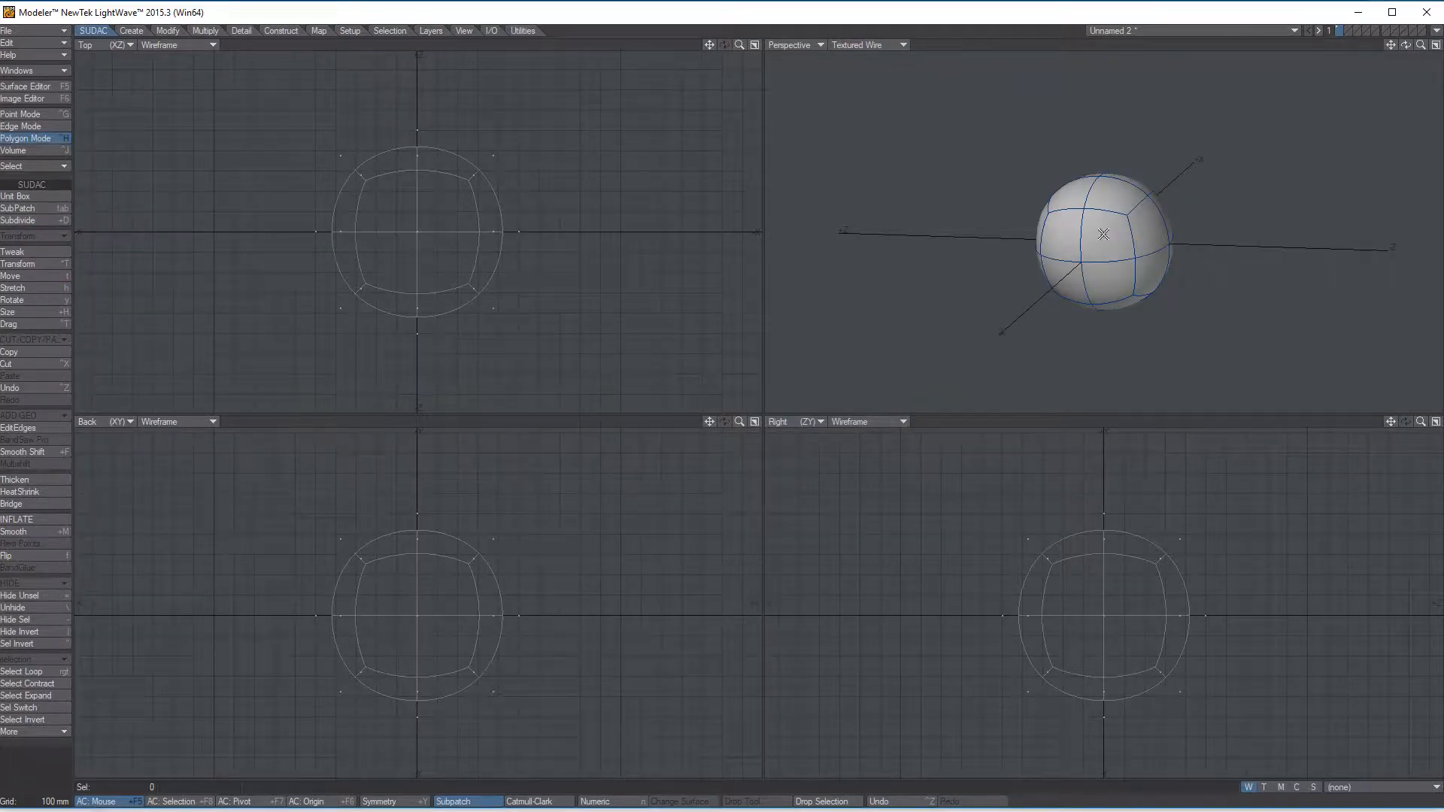
pyautogui.keyDown('alt'); pyautogui.moveTo(1194, 222); pyautogui.dragTo(1165, 244); pyautogui.keyUp('alt')
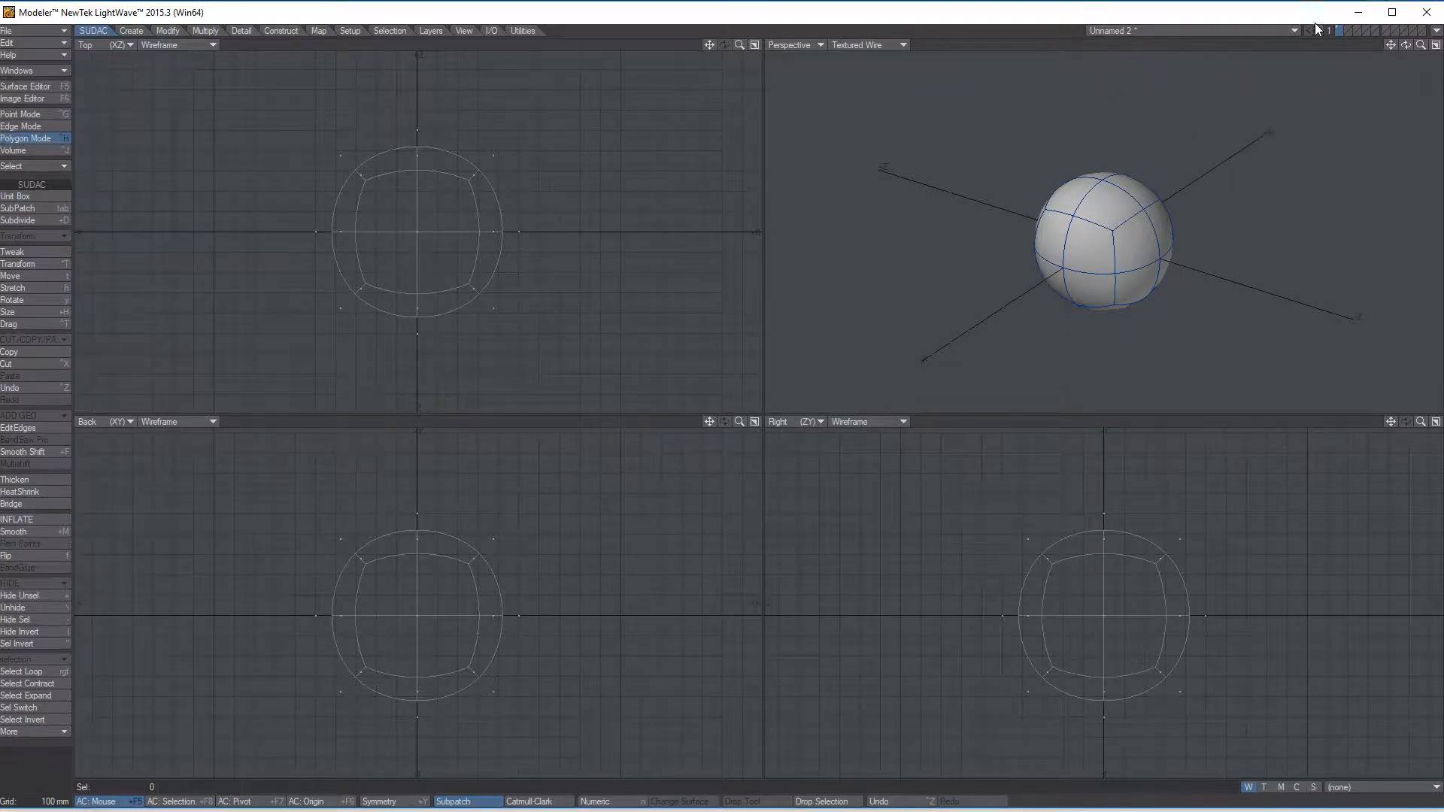
# - Build a second Metaform-subdivided SubPatch unit box in layer 2
pyautogui.click(1348, 30)
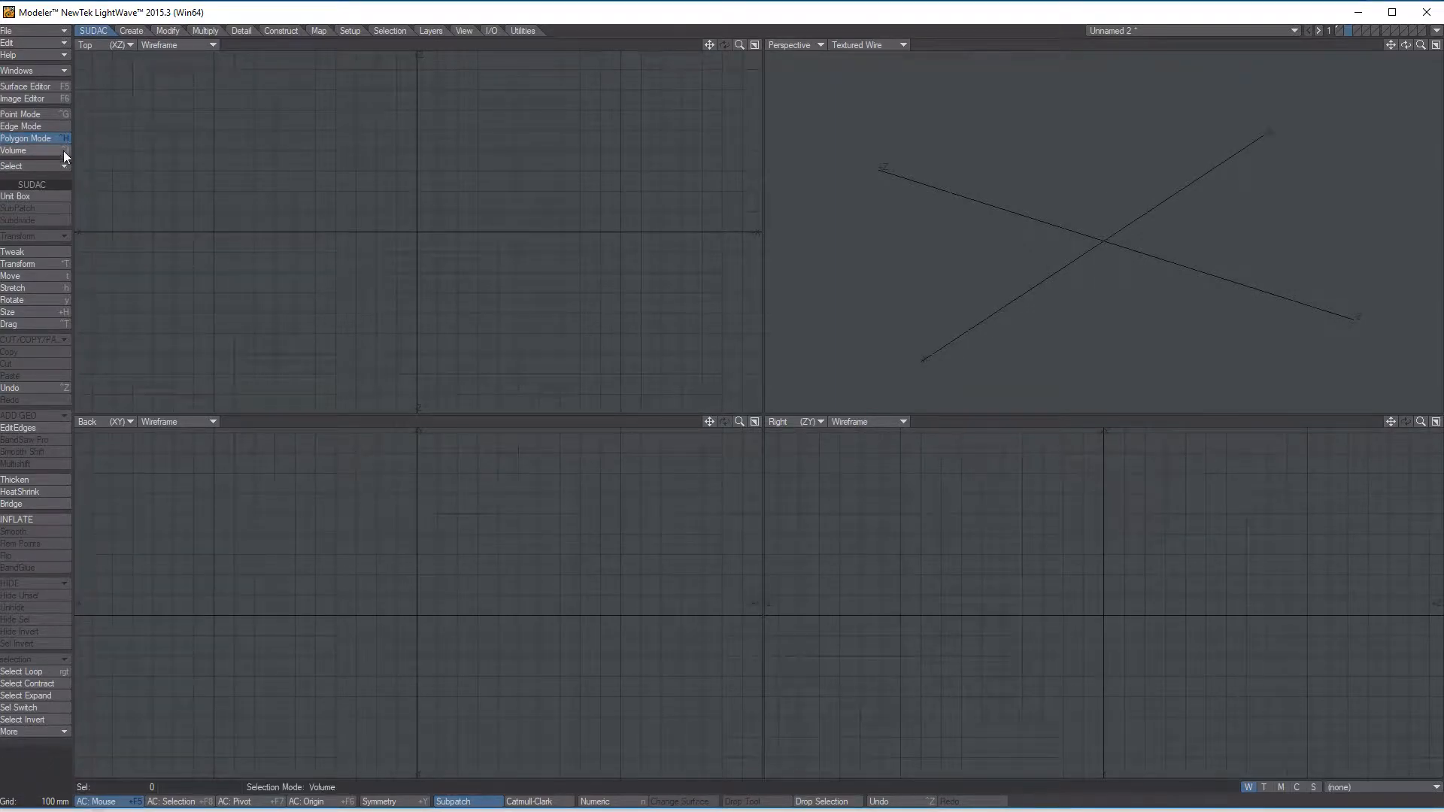
pyautogui.click(43, 197)
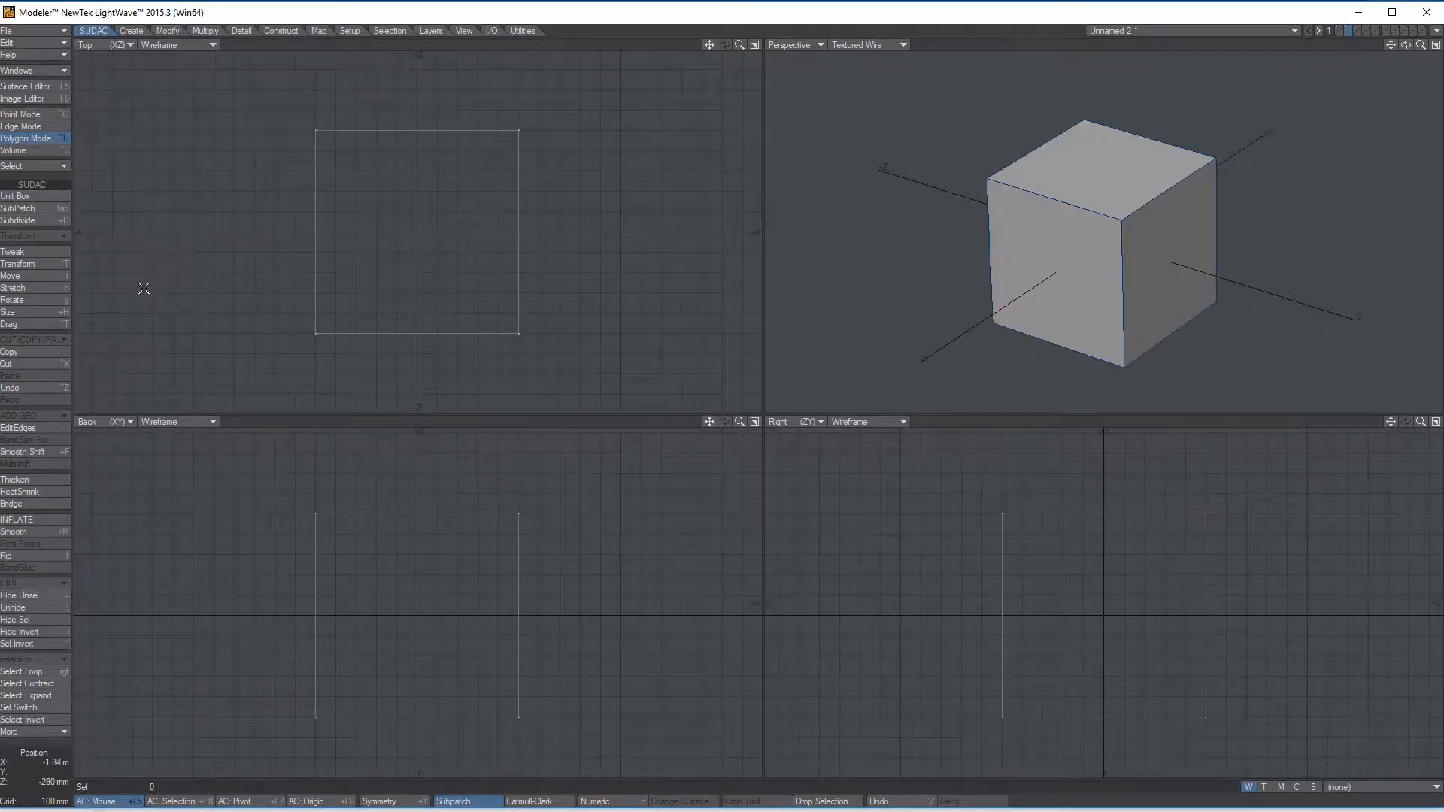
pyautogui.click(38, 209)
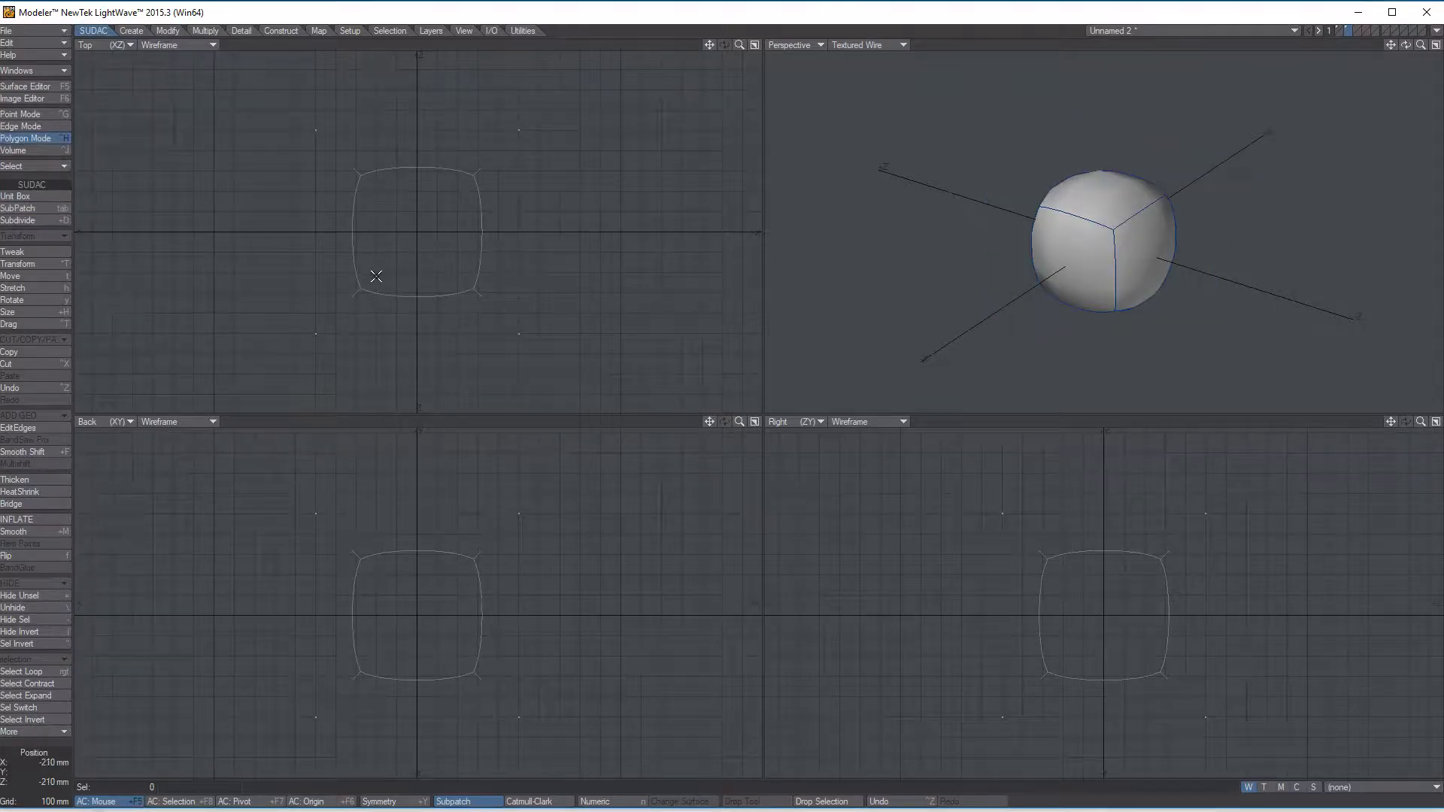
pyautogui.click(60, 222)
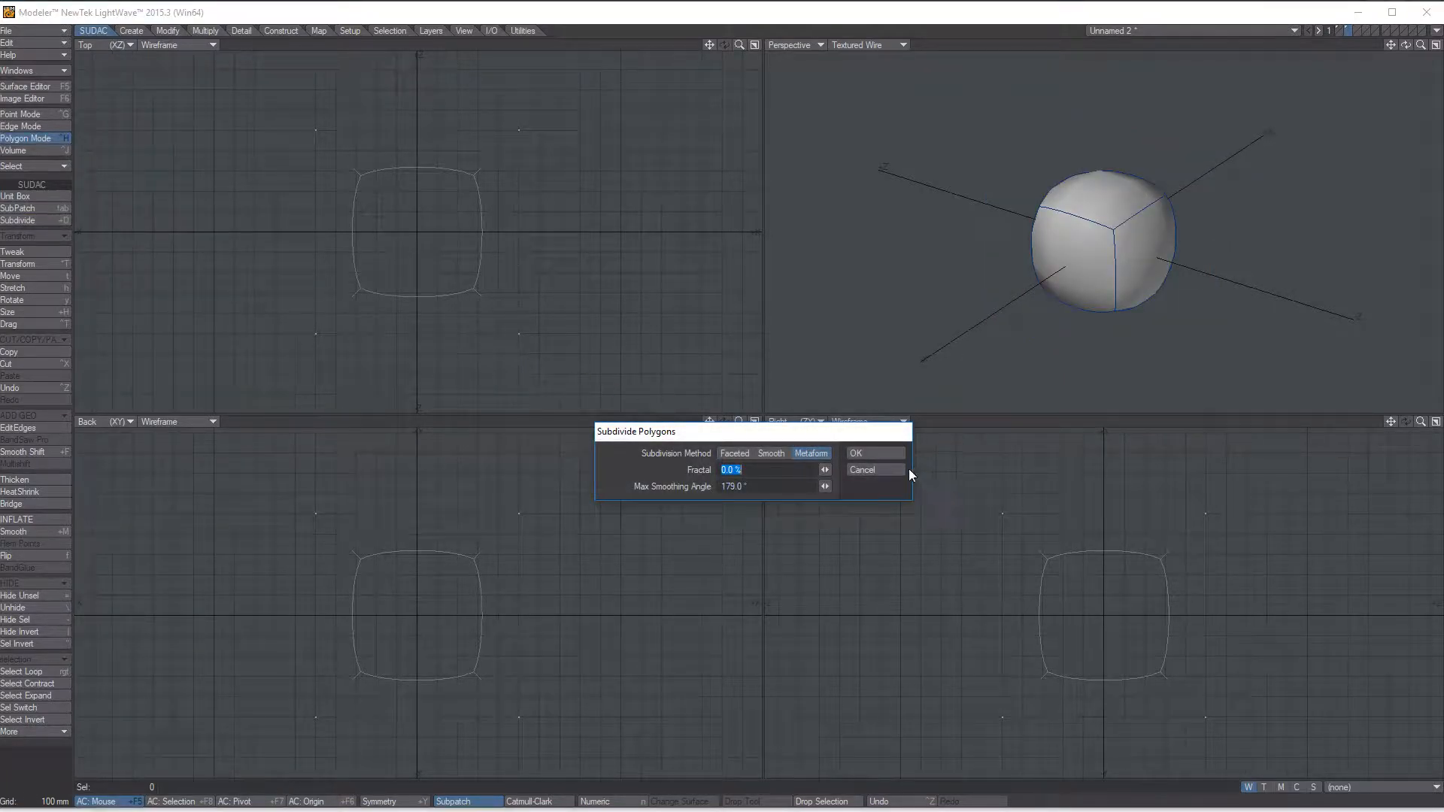
pyautogui.click(880, 453)
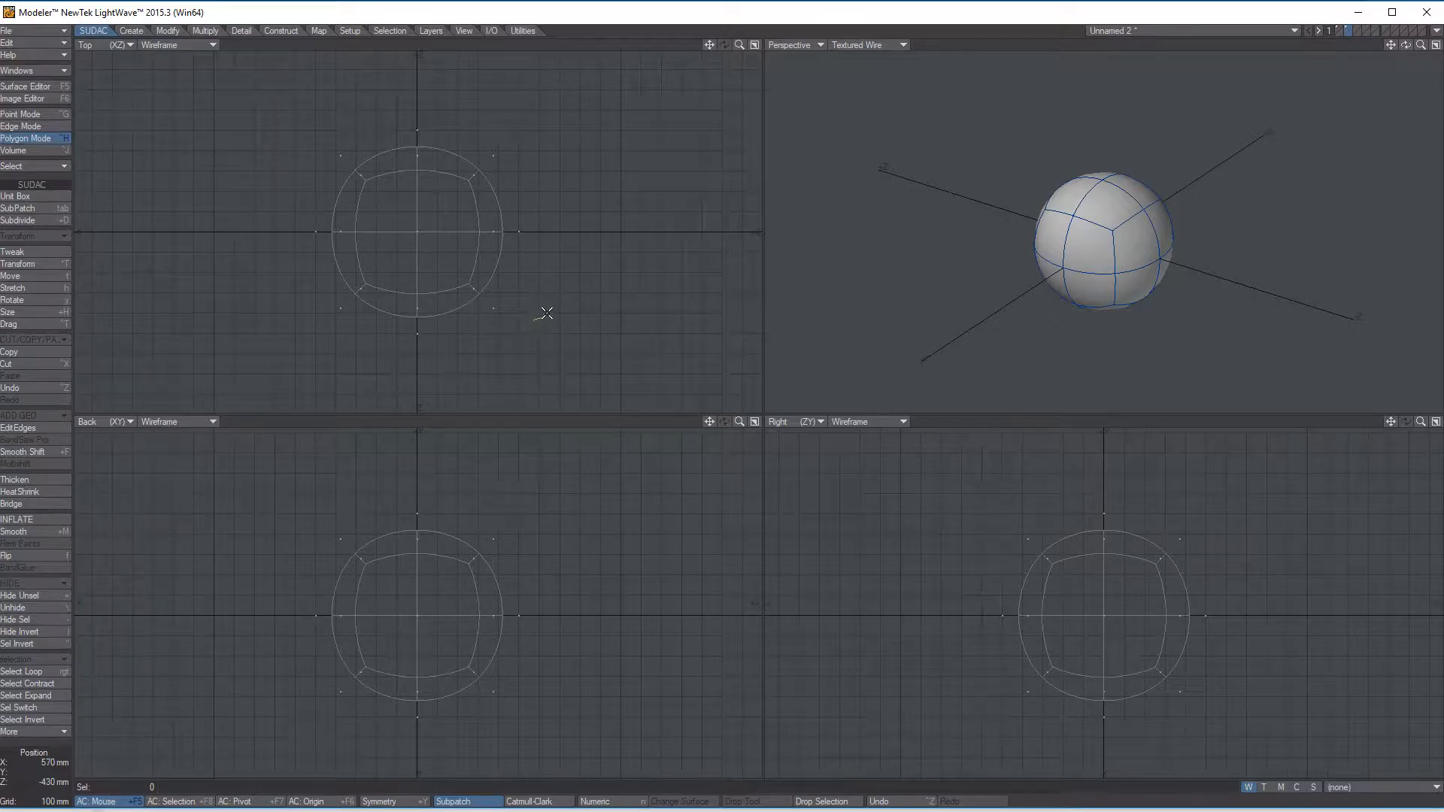
# - Taper the sphere's +X end by stretching its four end polygons narrower along Z, and clear the selection
pyautogui.moveTo(568, 239); pyautogui.dragTo(555, 146, button='right')
pyautogui.moveTo(436, 268); pyautogui.dragTo(529, 331, button='right')
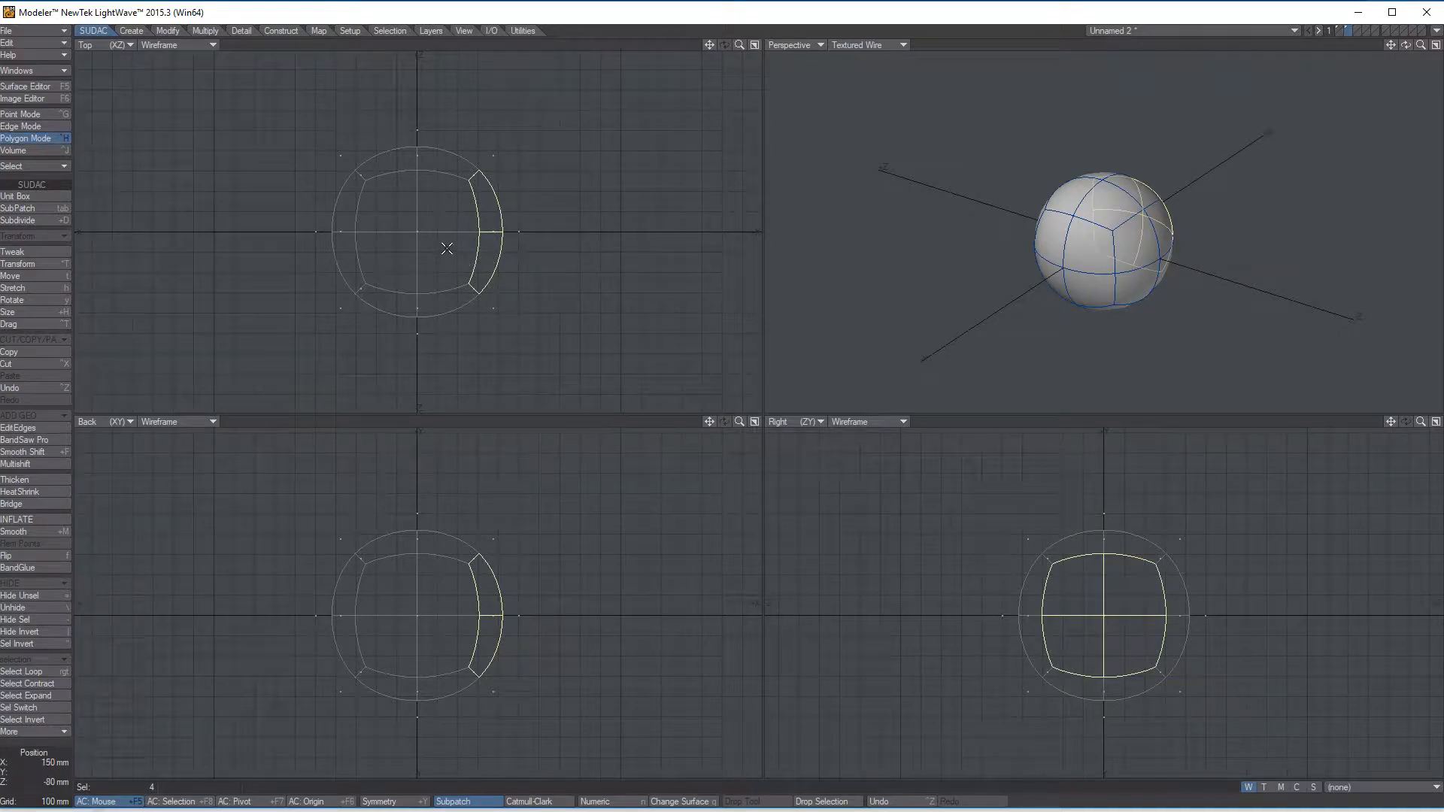
pyautogui.click(21, 288)
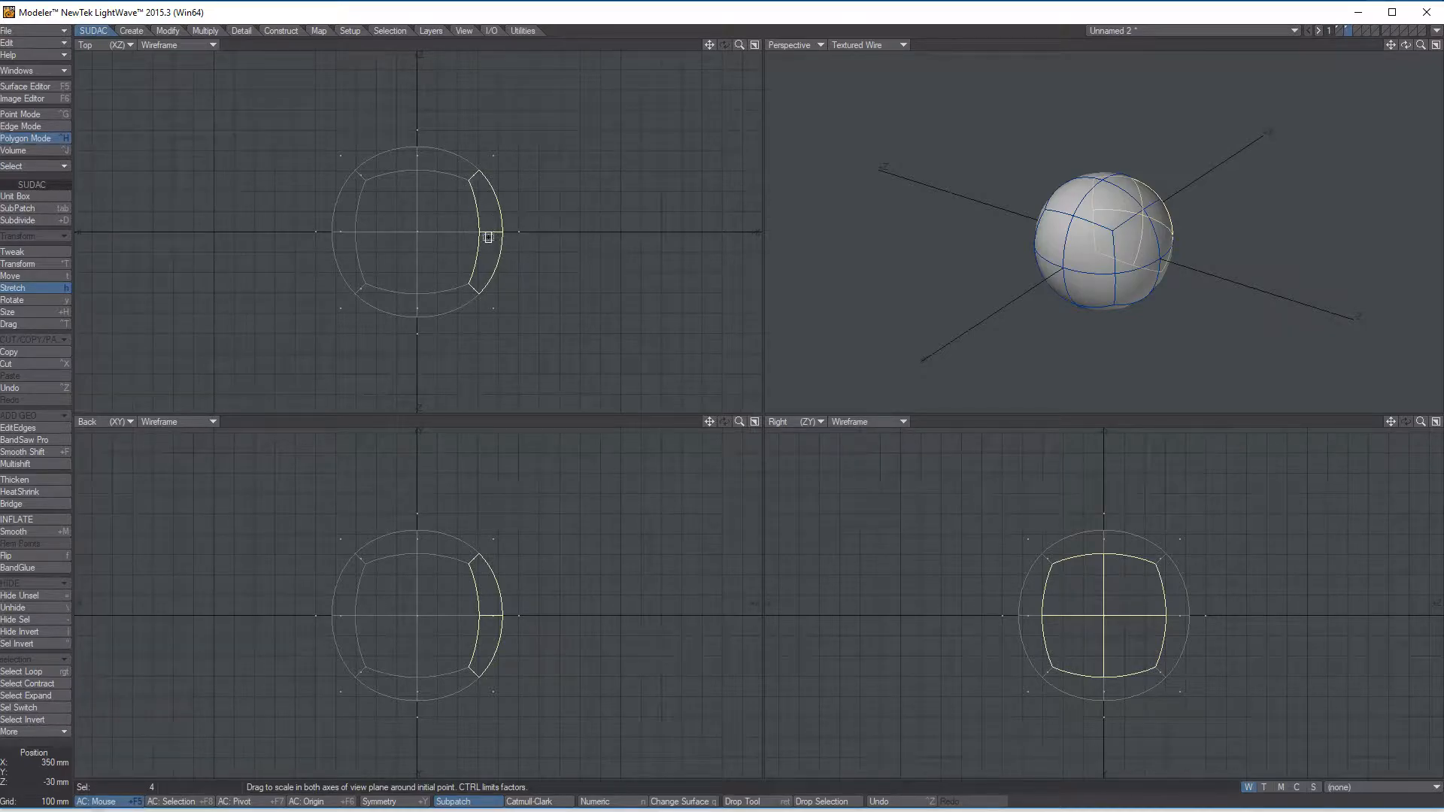
pyautogui.moveTo(485, 232); pyautogui.dragTo(661, 334)
pyautogui.moveTo(570, 354); pyautogui.dragTo(568, 354)
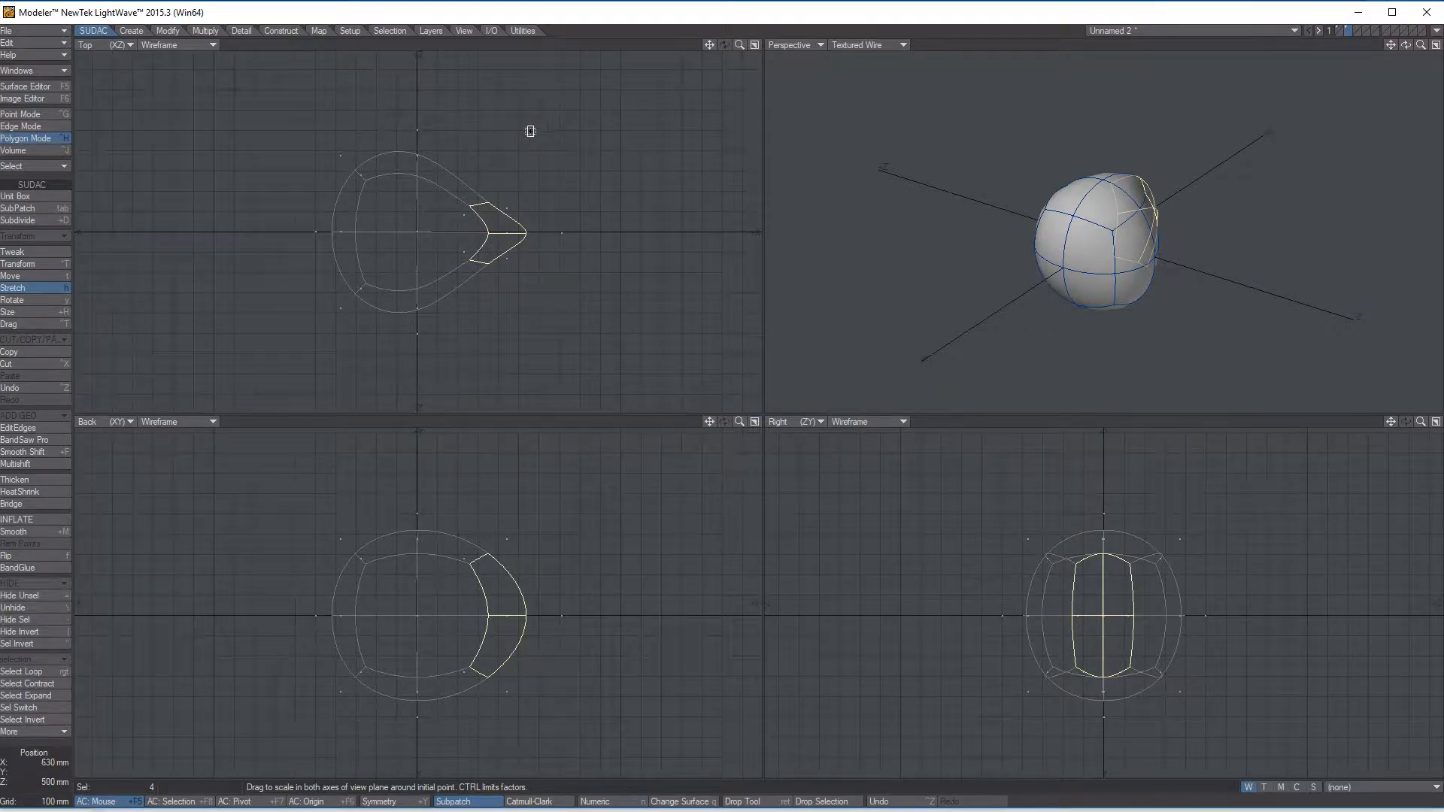
pyautogui.keyDown('alt'); pyautogui.moveTo(1112, 154); pyautogui.dragTo(1098, 197); pyautogui.keyUp('alt')
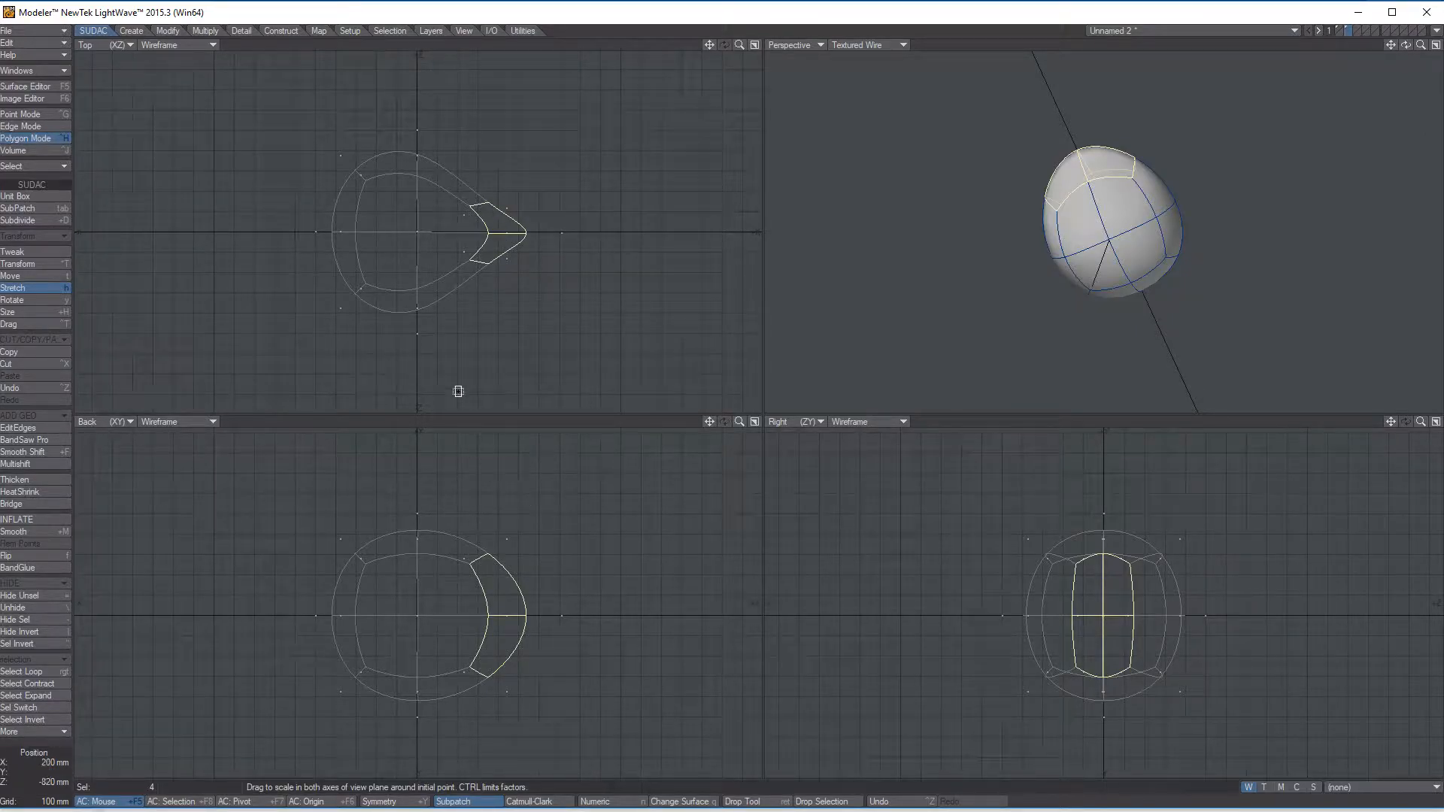
pyautogui.press('Return')
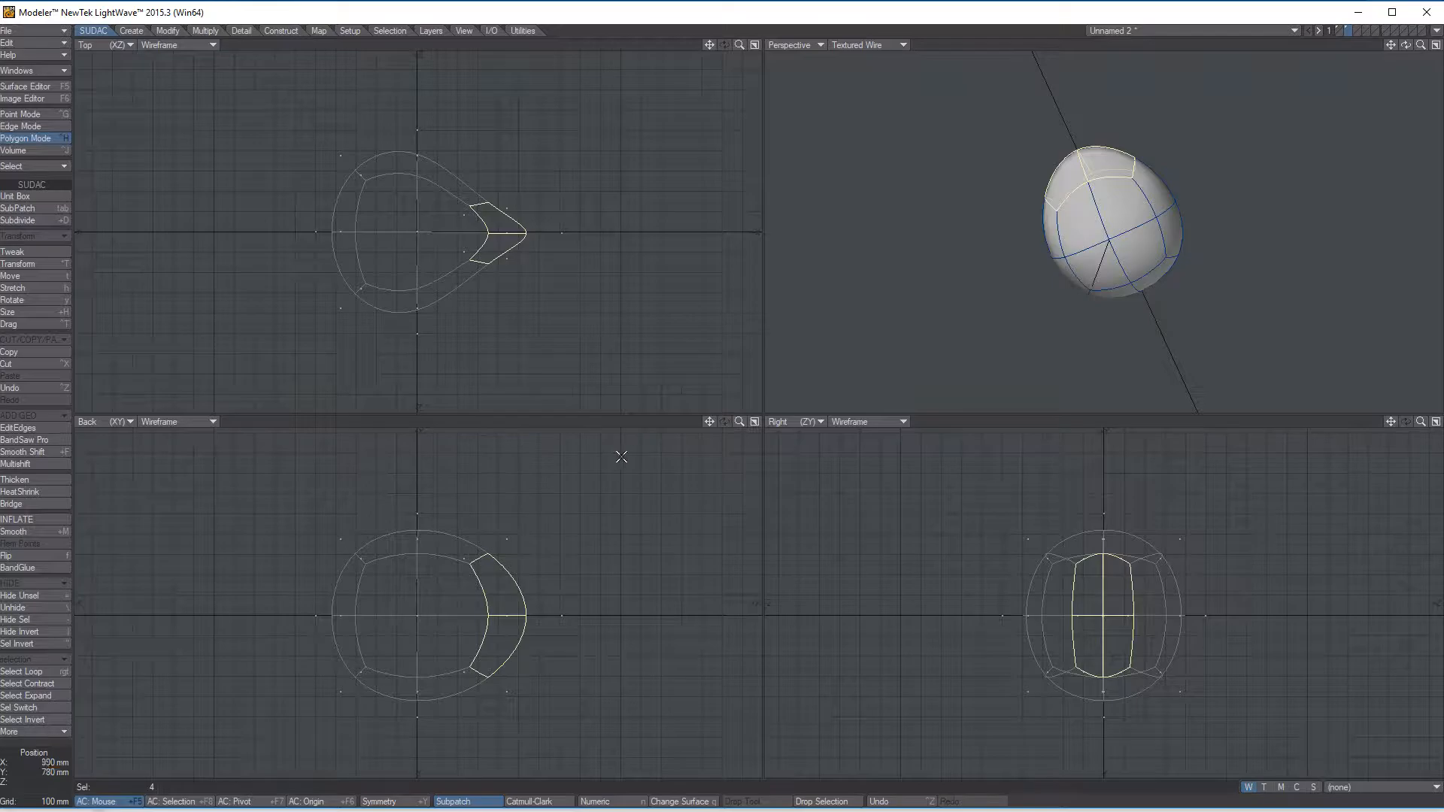
pyautogui.click(44, 767)
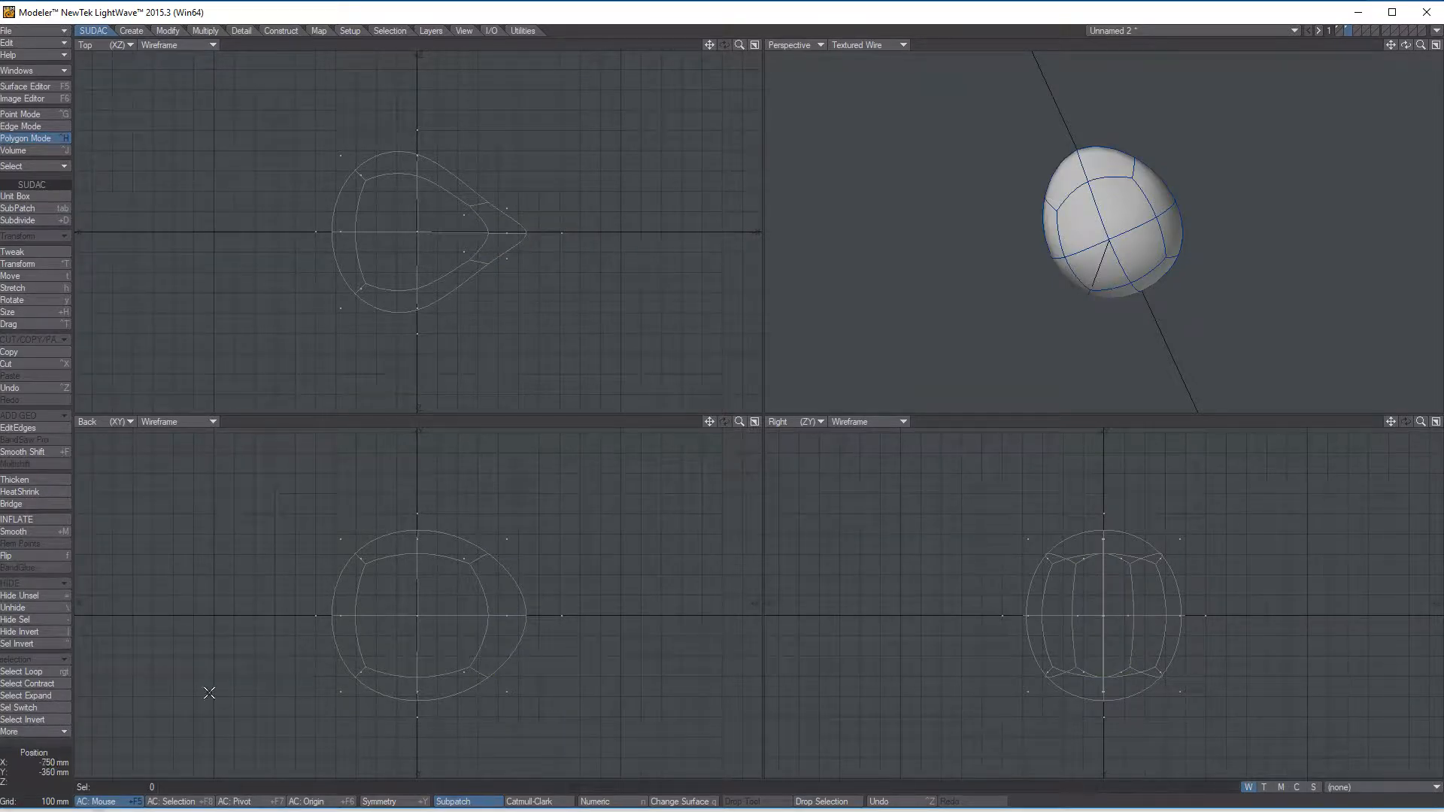
# - Flatten the whole tapered shape along Y into a thin teardrop using Stretch
pyautogui.press('h')
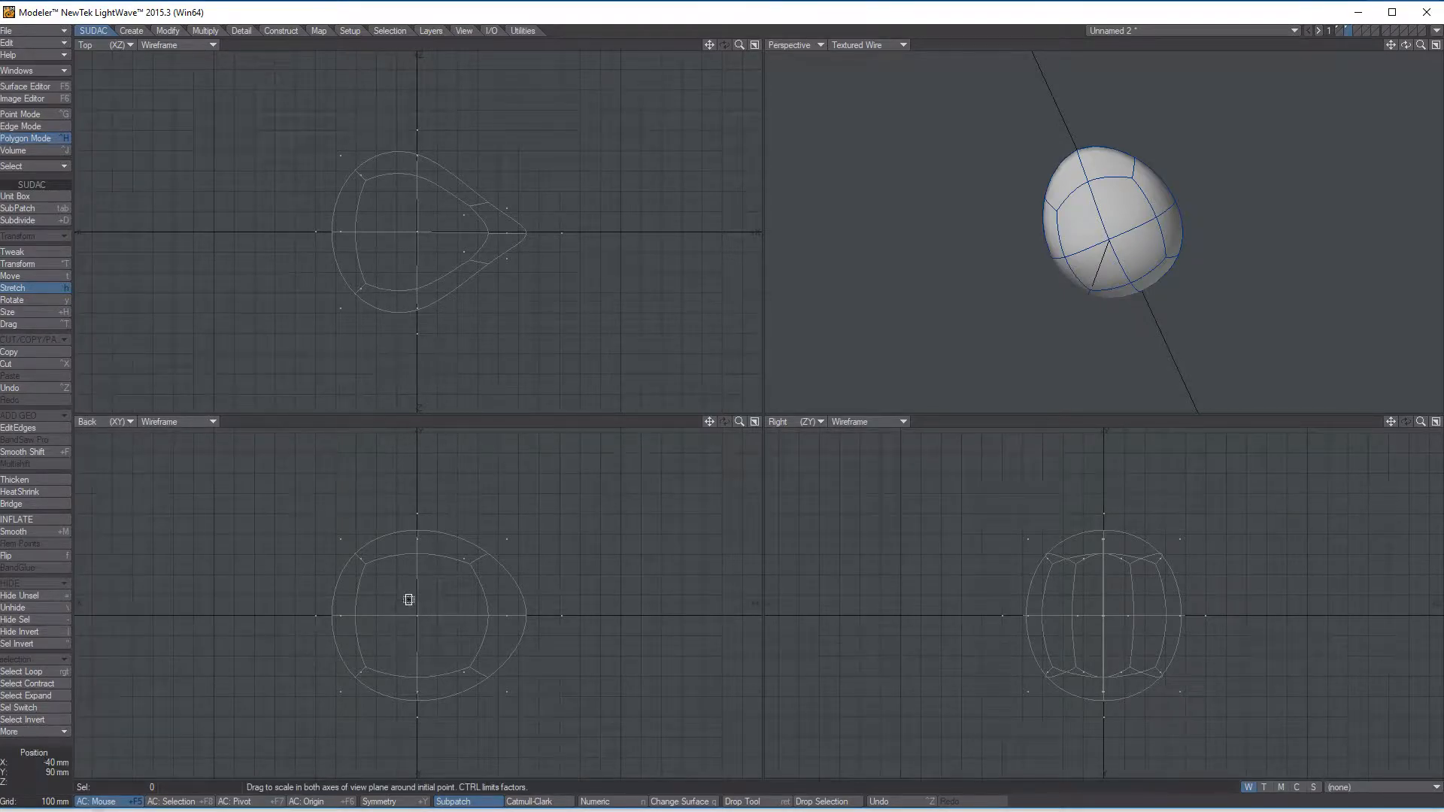
pyautogui.moveTo(415, 618); pyautogui.dragTo(404, 763)
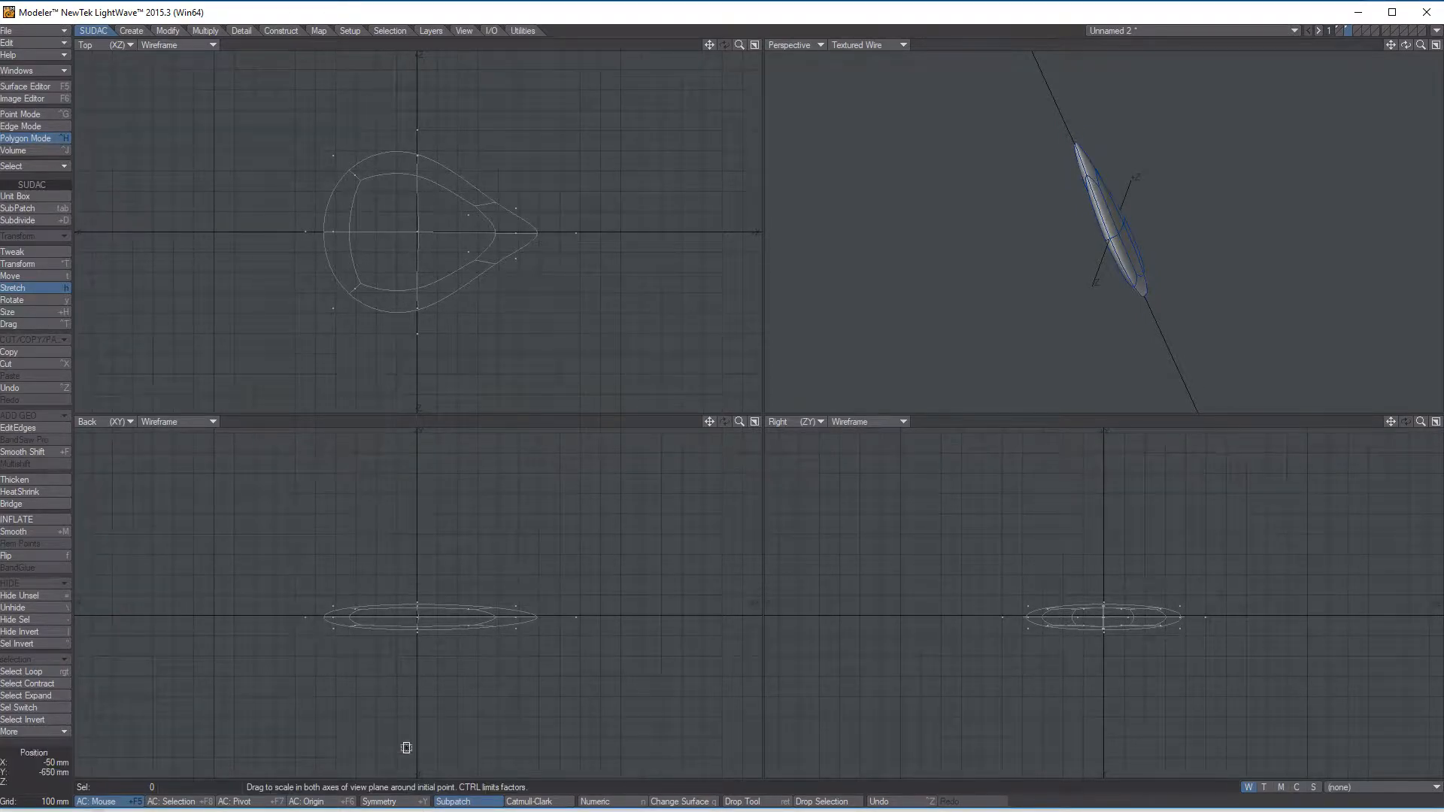
pyautogui.keyDown('alt'); pyautogui.moveTo(1180, 200); pyautogui.dragTo(940, 274); pyautogui.keyUp('alt')
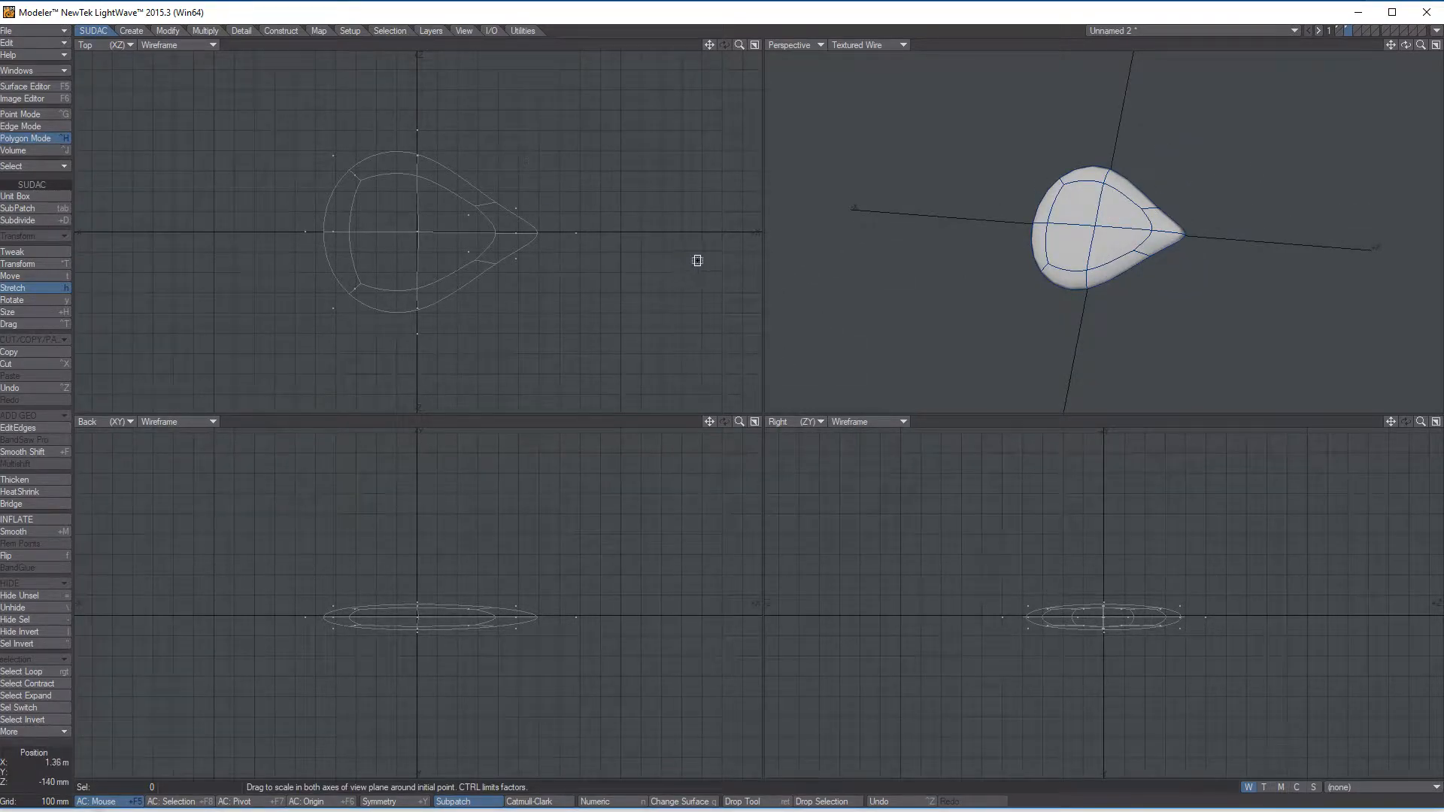
pyautogui.keyDown('alt'); pyautogui.moveTo(1132, 186); pyautogui.dragTo(967, 322); pyautogui.keyUp('alt')
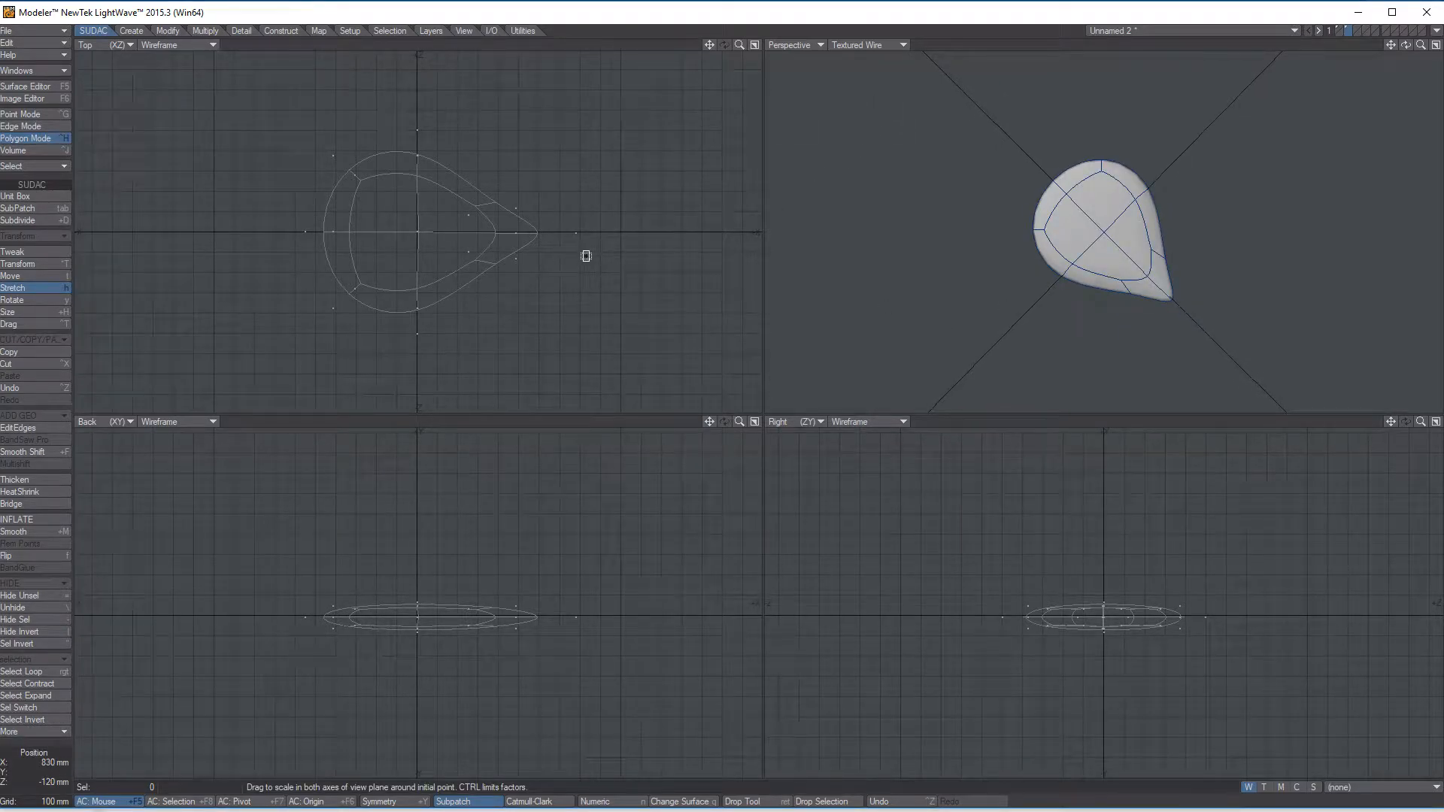
pyautogui.press('Return')
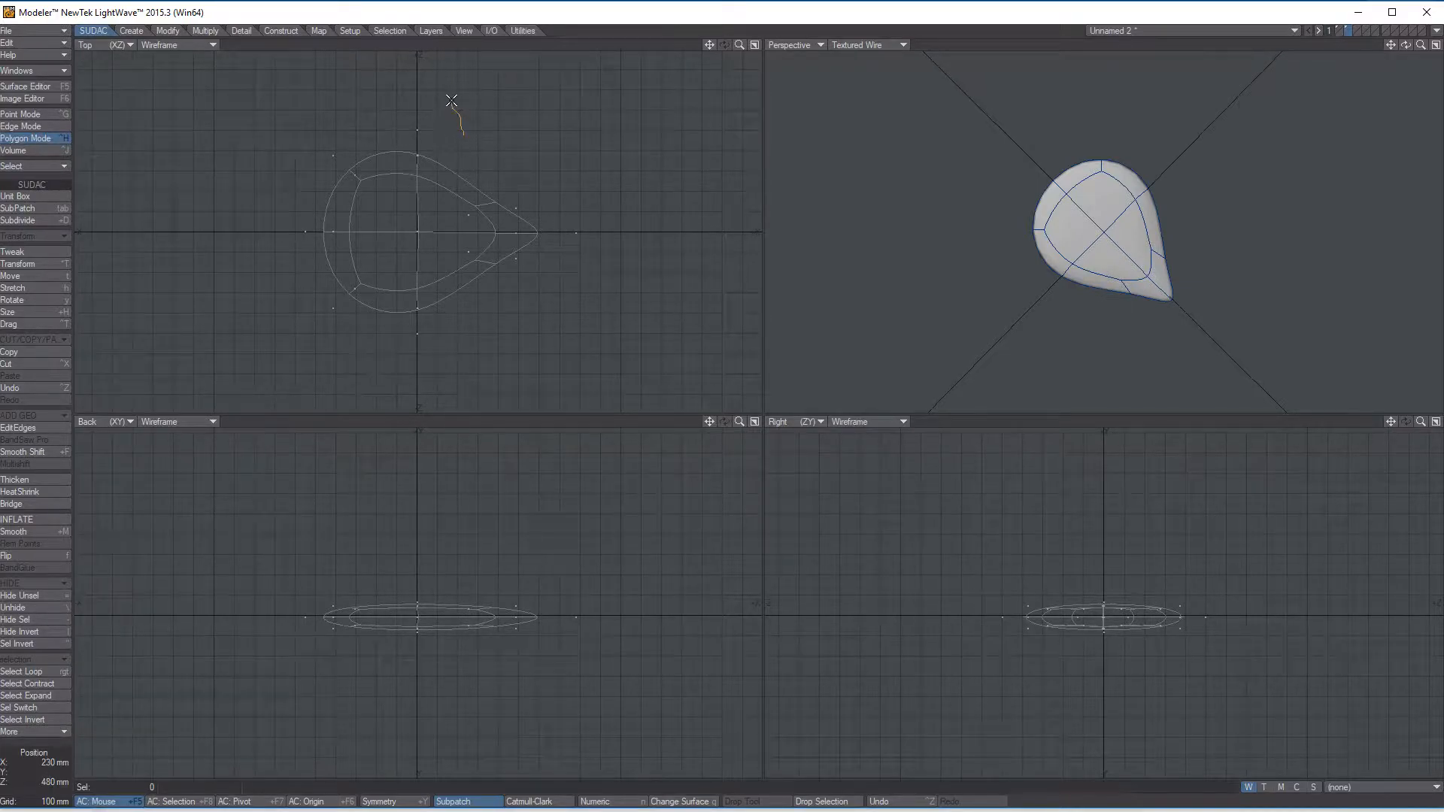
# - Smooth Shift the 12 polygons of the teardrop's rounded half to add a new band of geometry
pyautogui.moveTo(379, 79)
pyautogui.mouseDown()
pyautogui.moveTo(293, 94)
pyautogui.moveTo(229, 260)
pyautogui.moveTo(303, 349)
pyautogui.mouseUp()
pyautogui.moveTo(439, 277); pyautogui.dragTo(441, 66, button='right')
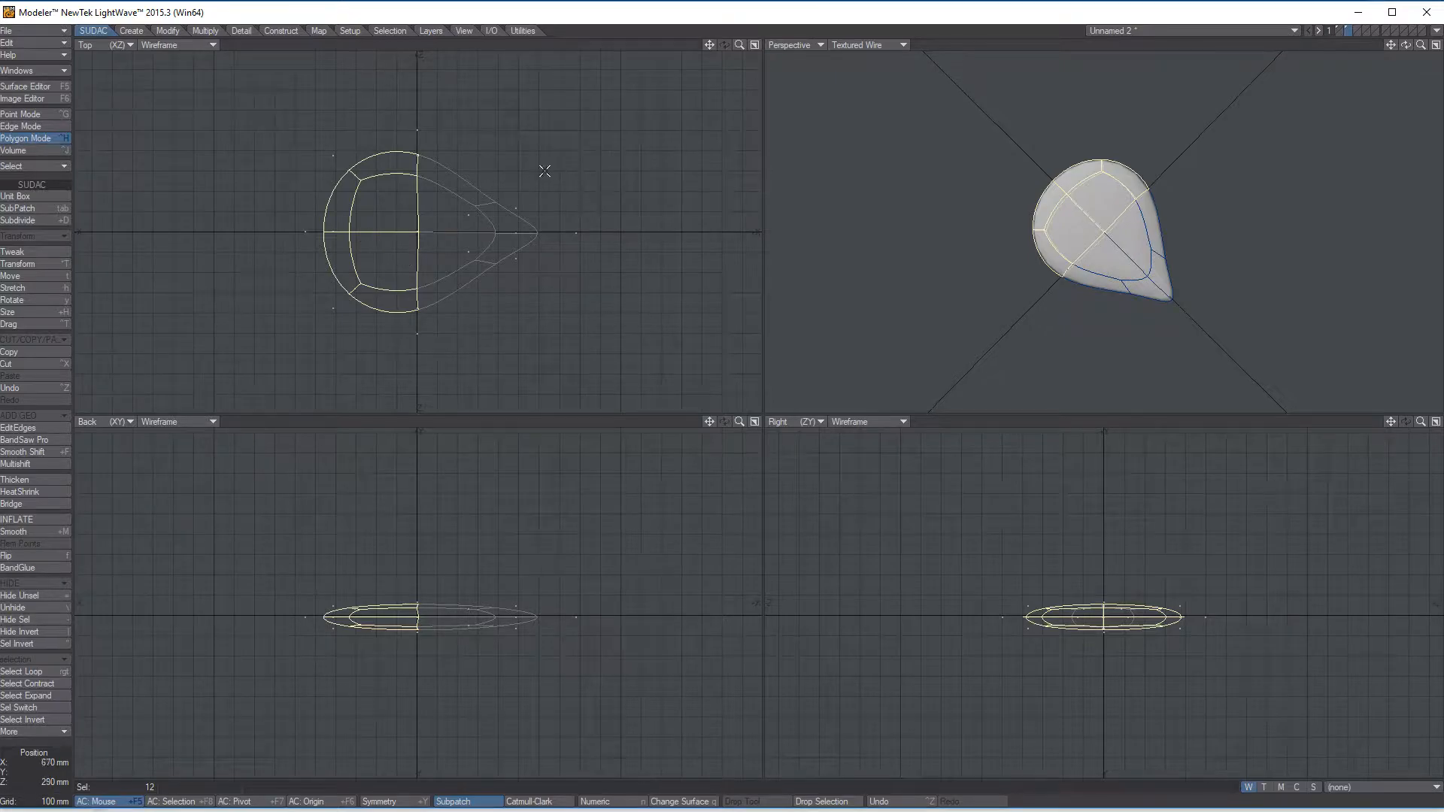
pyautogui.hotkey('shift', 'f')
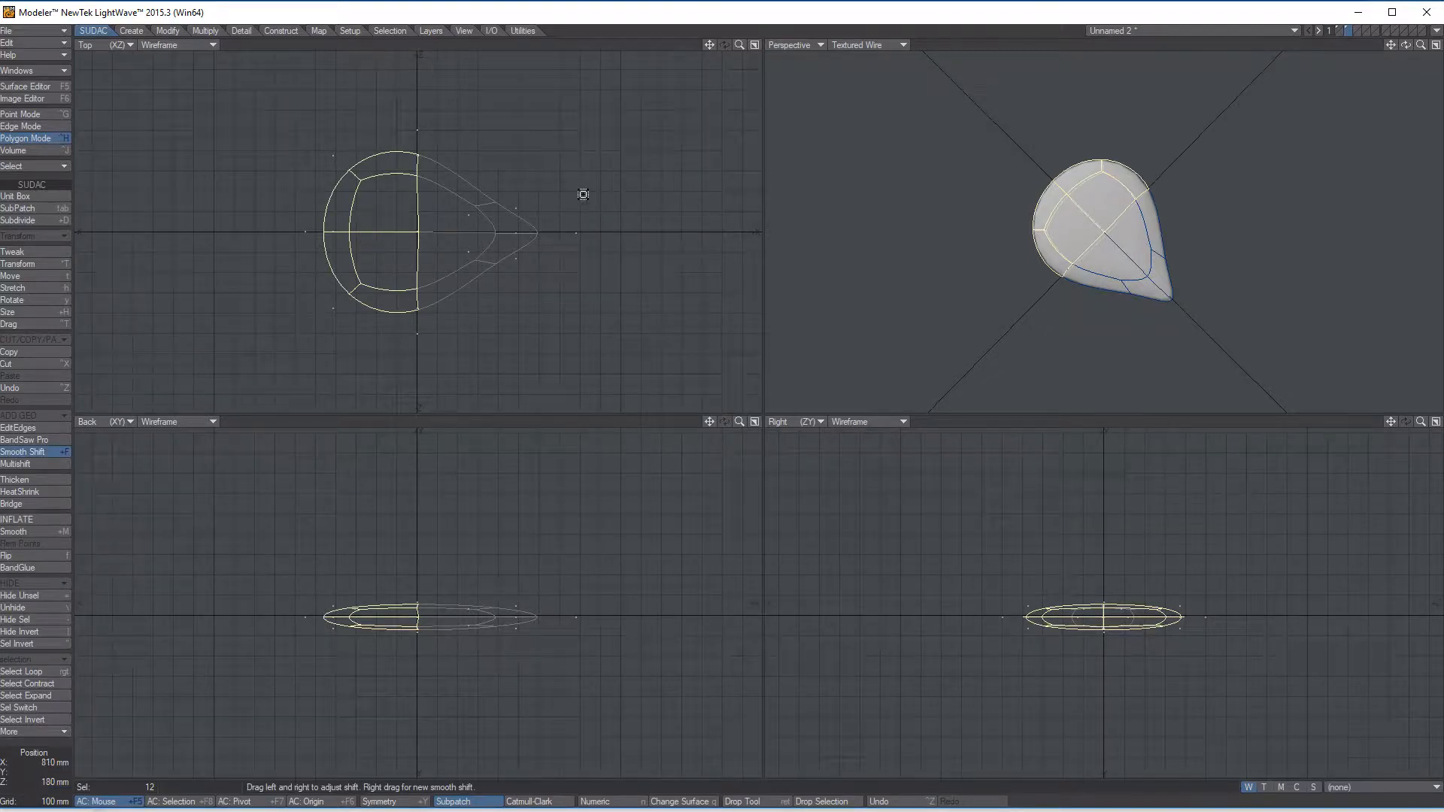
pyautogui.moveTo(586, 195); pyautogui.dragTo(587, 188)
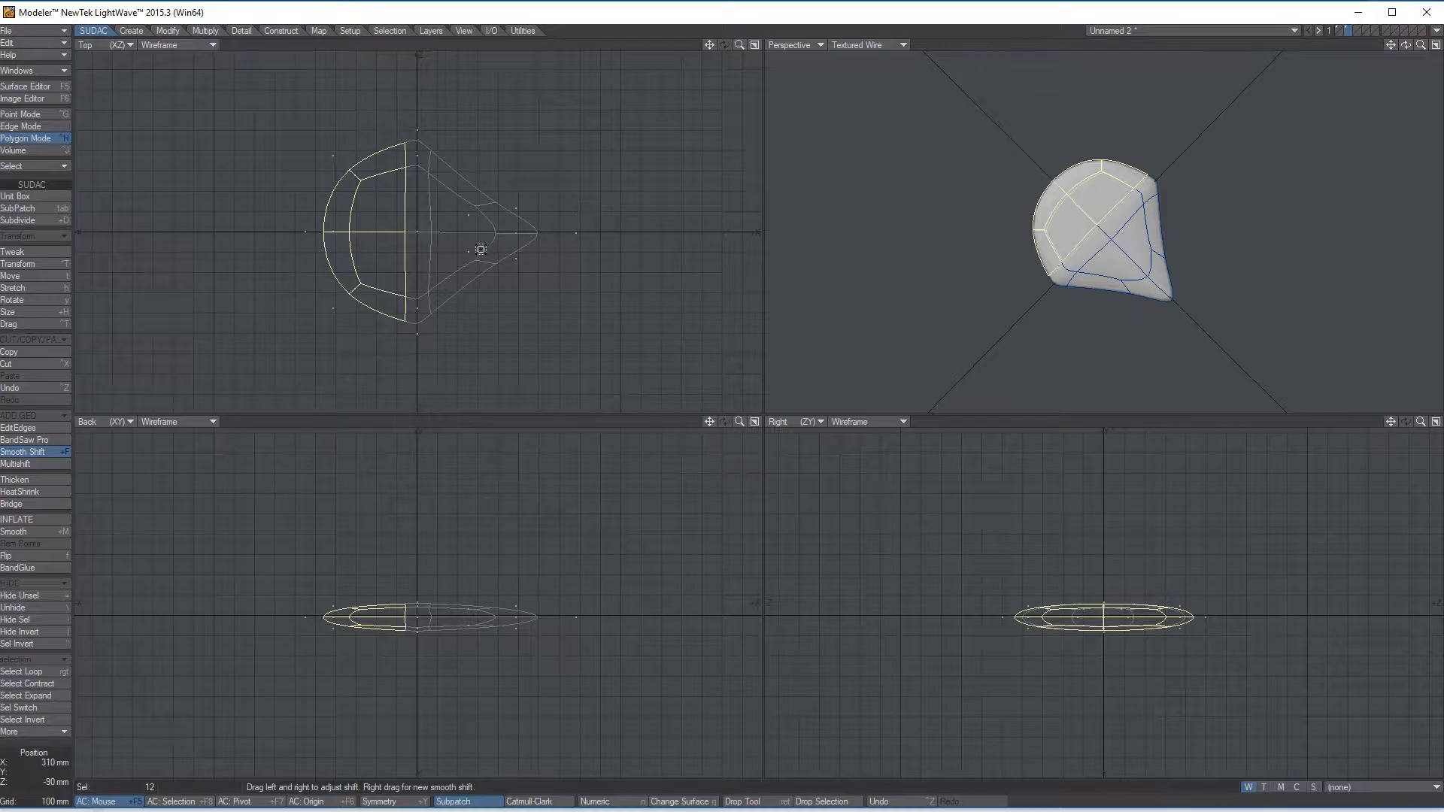
# - Move the shifted half outward along -X, stretch it to 70% in X and 99% in Z, and clear the selection
pyautogui.press('t')
pyautogui.moveTo(395, 237); pyautogui.dragTo(334, 230)
pyautogui.press('h')
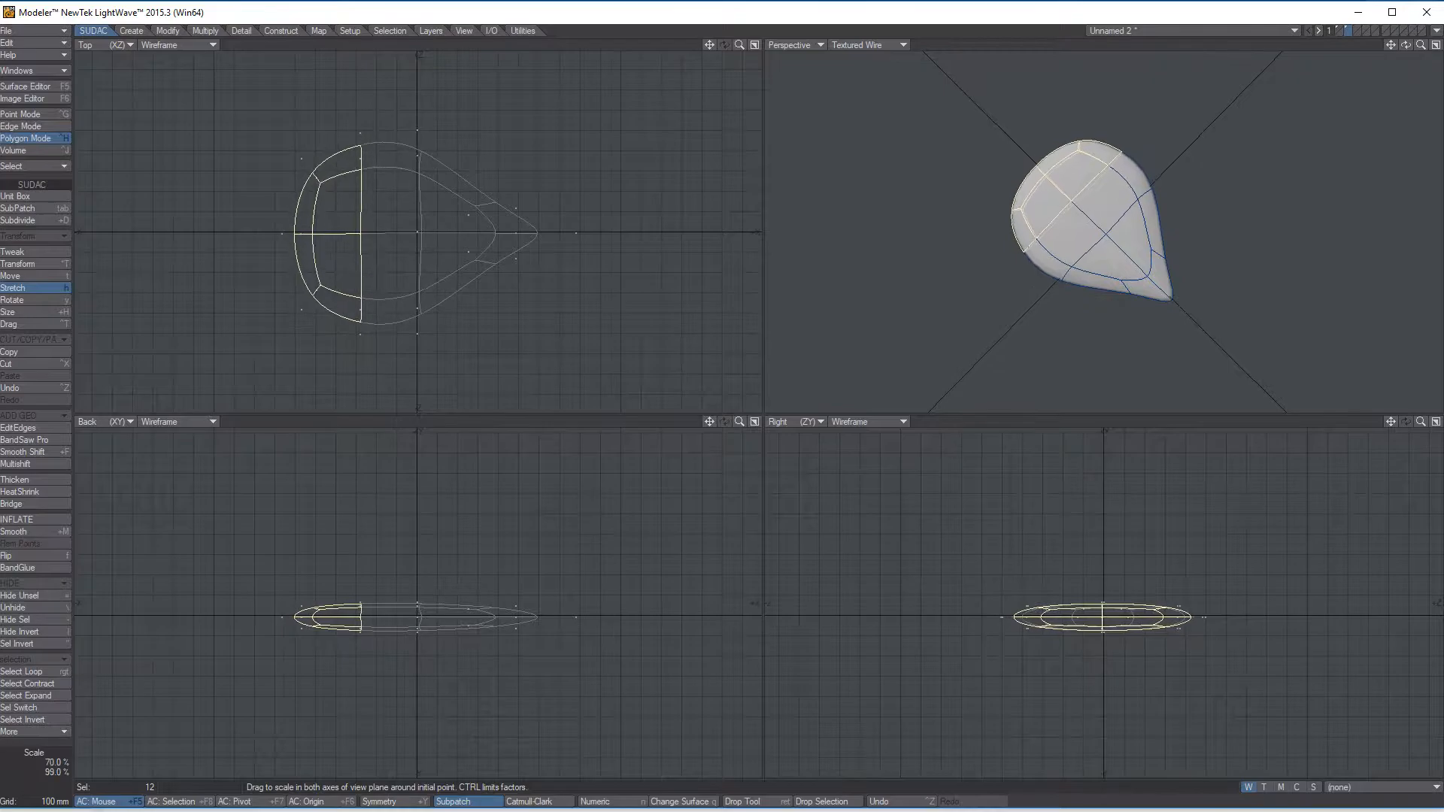
pyautogui.keyDown('alt'); pyautogui.moveTo(1196, 158); pyautogui.dragTo(883, 297); pyautogui.keyUp('alt')
pyautogui.press('Return')
pyautogui.click(65, 764)
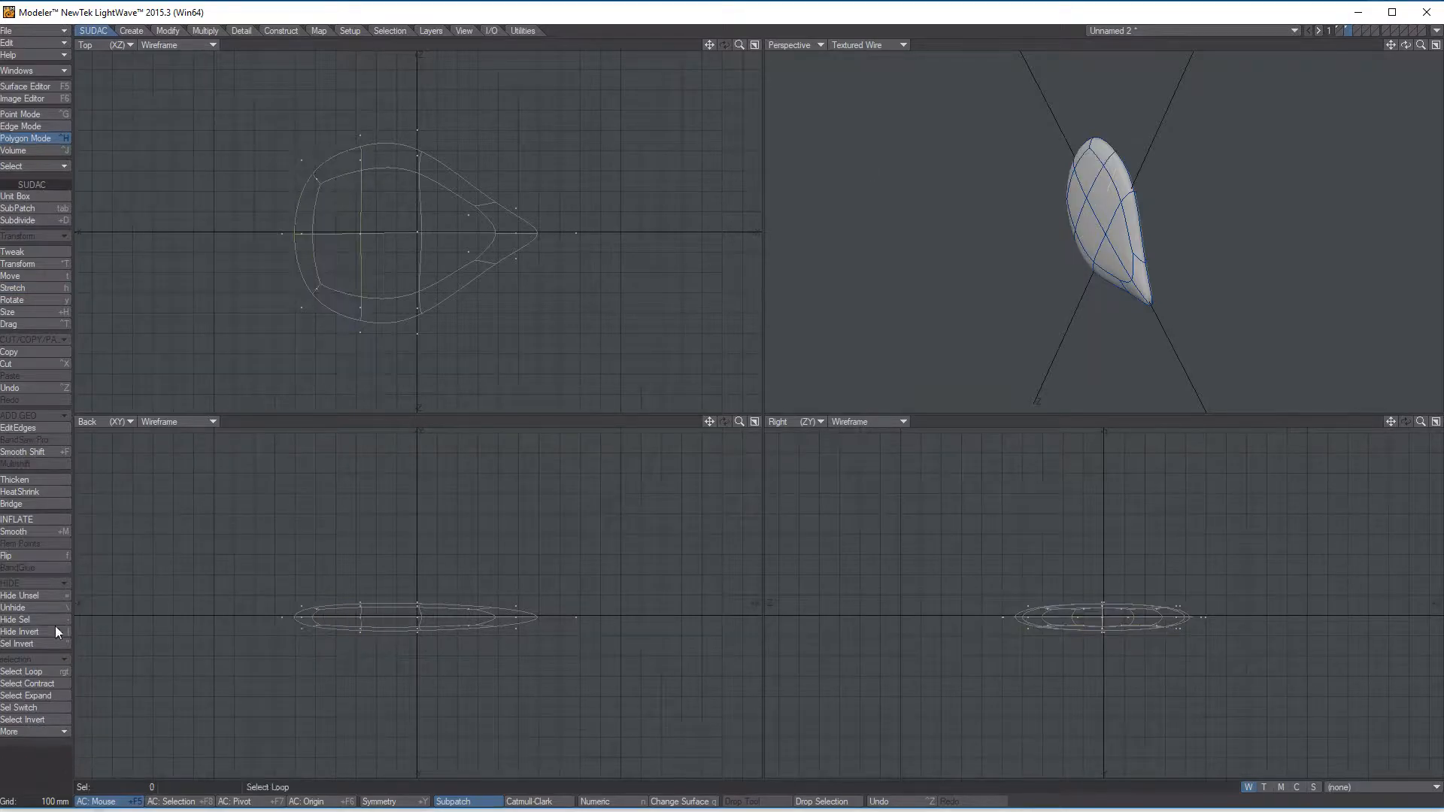
# - Create a unit box in layer 3 and turn it into a SubPatch
pyautogui.click(1357, 29)
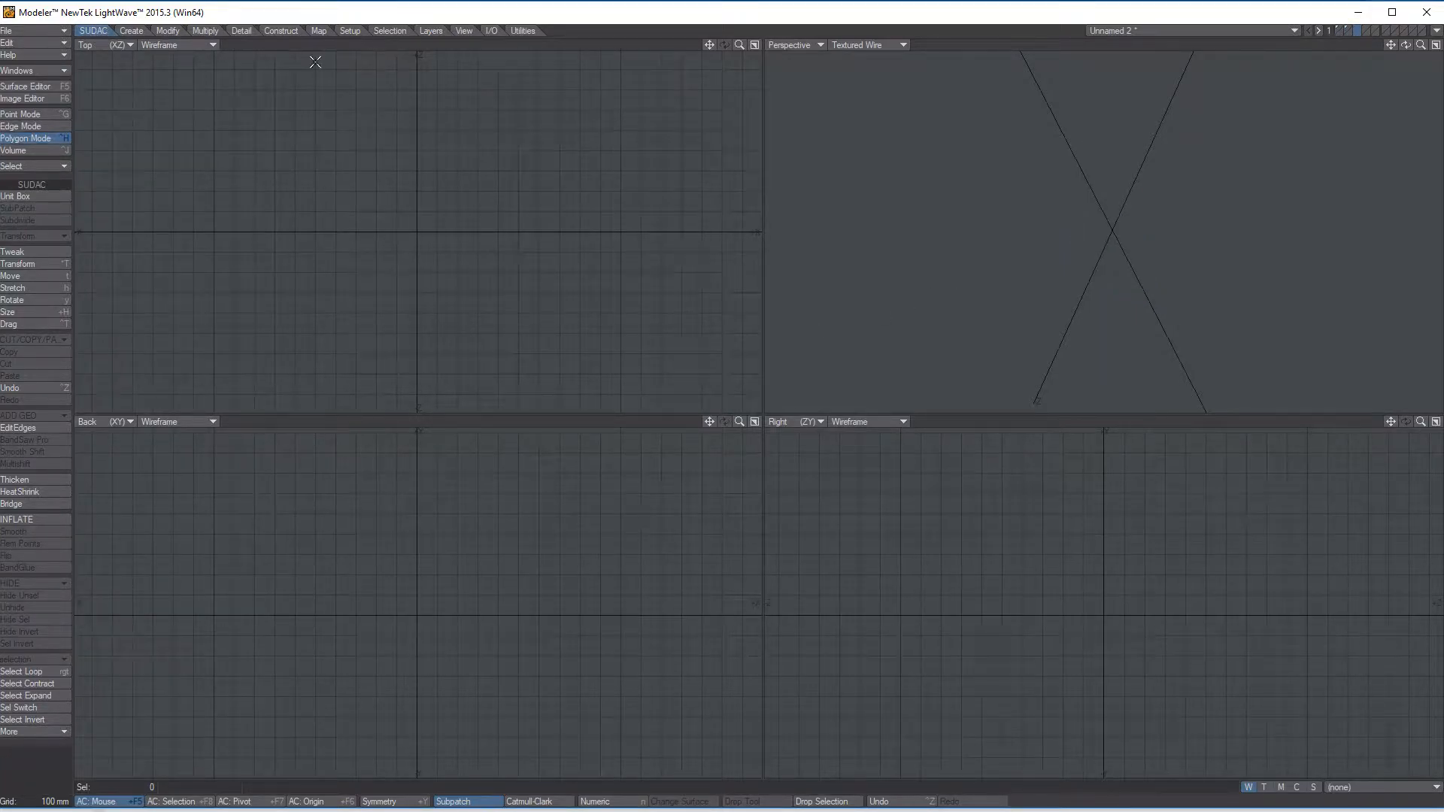
pyautogui.click(43, 197)
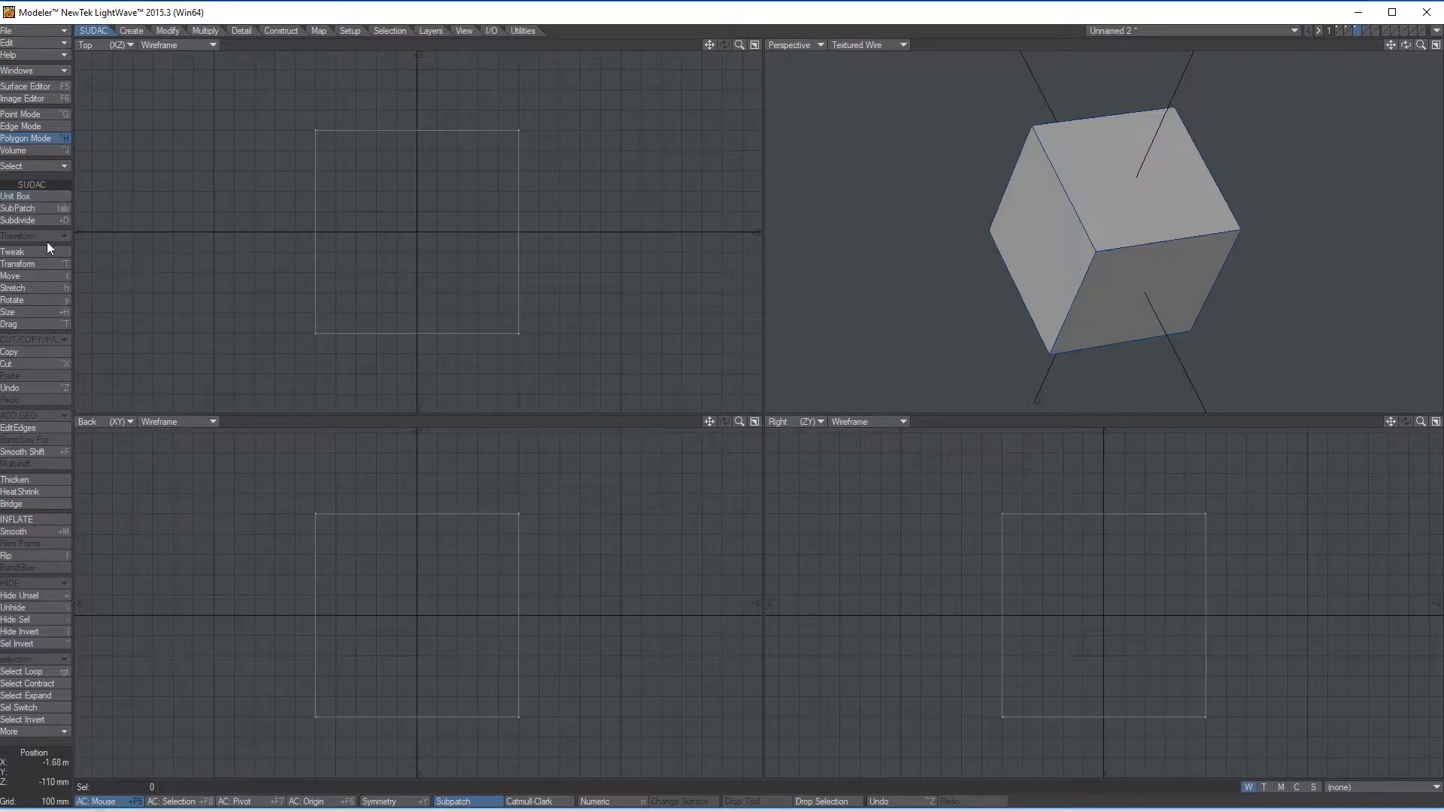
pyautogui.click(33, 208)
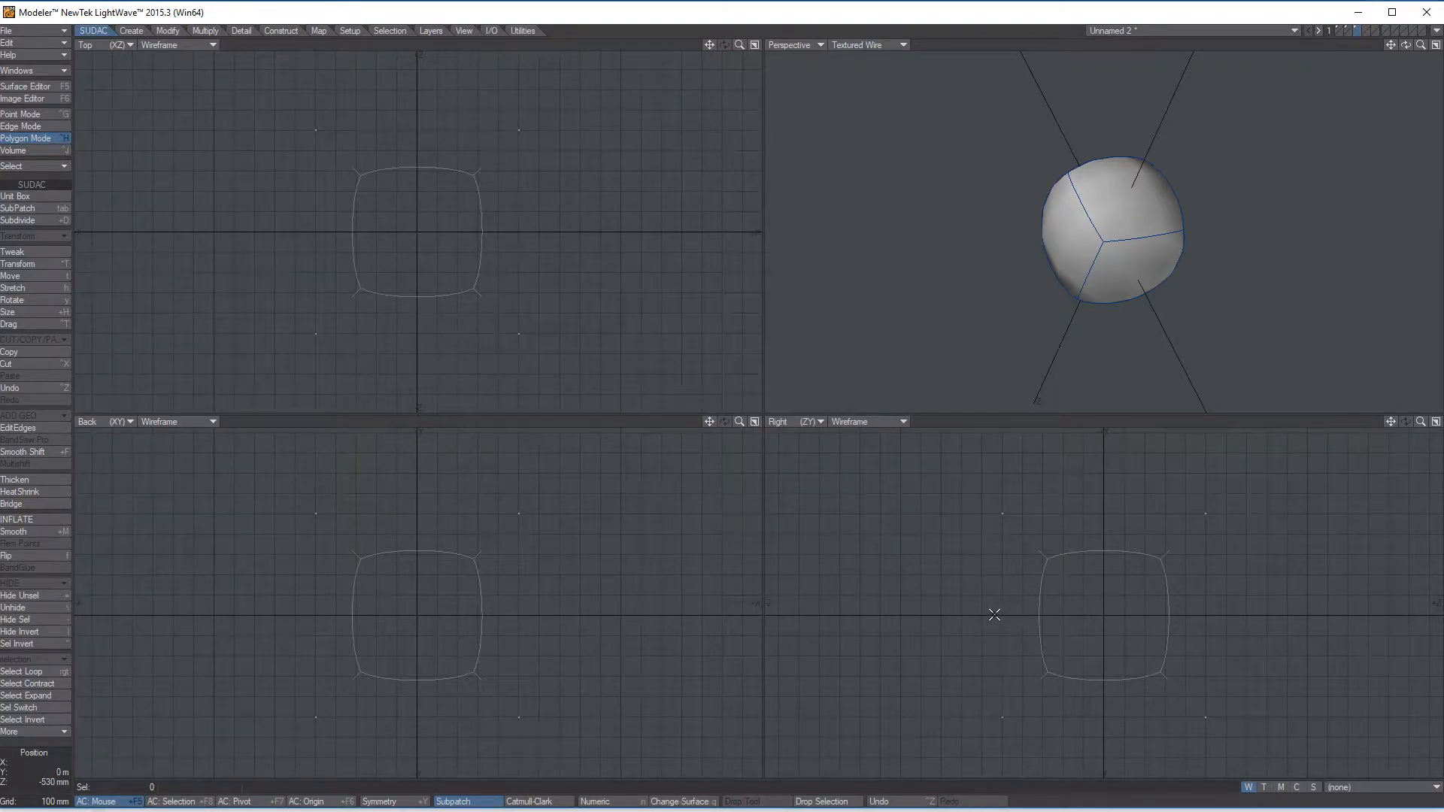
pyautogui.moveTo(1029, 615); pyautogui.dragTo(1062, 614)
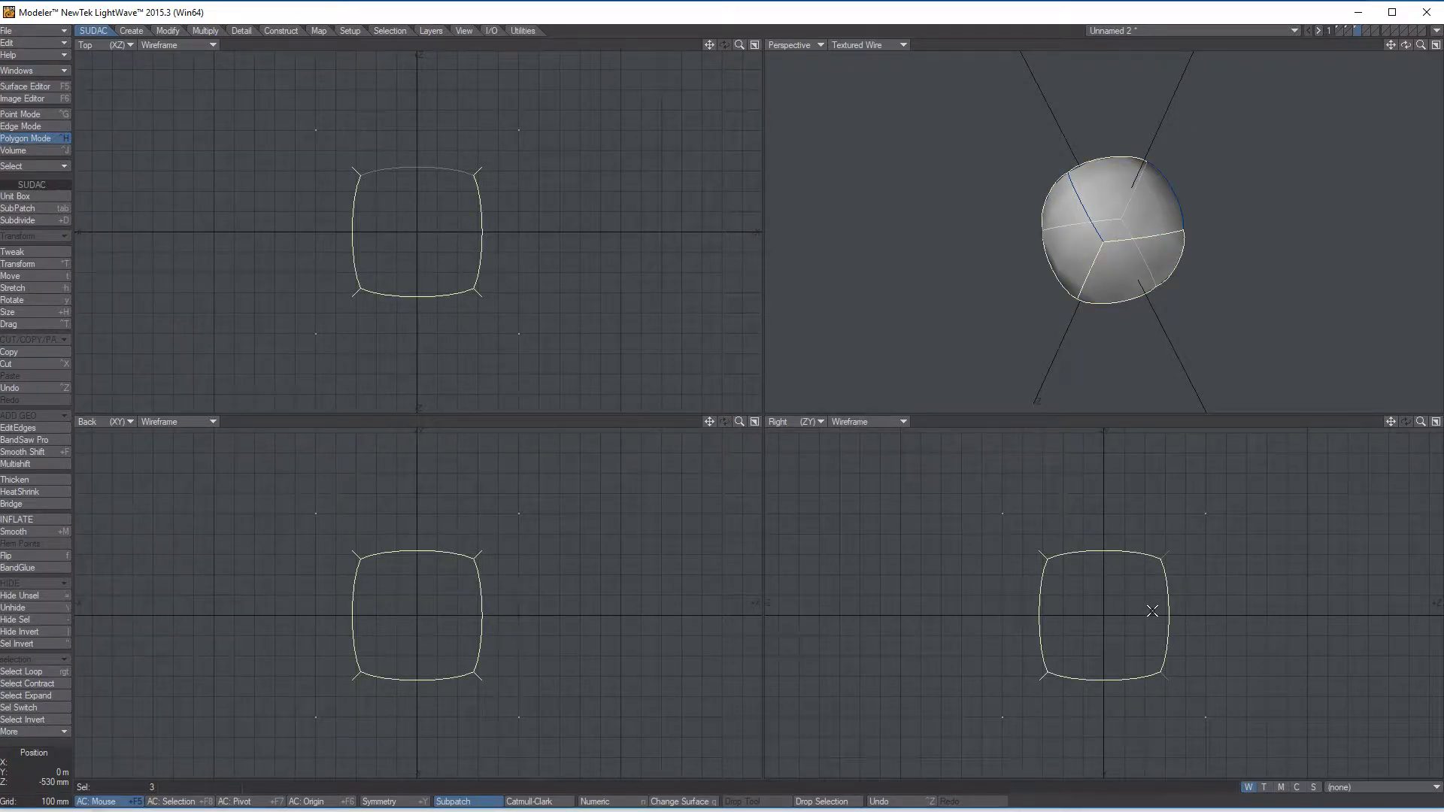
pyautogui.keyDown('alt'); pyautogui.moveTo(1176, 289); pyautogui.dragTo(1133, 218); pyautogui.keyUp('alt')
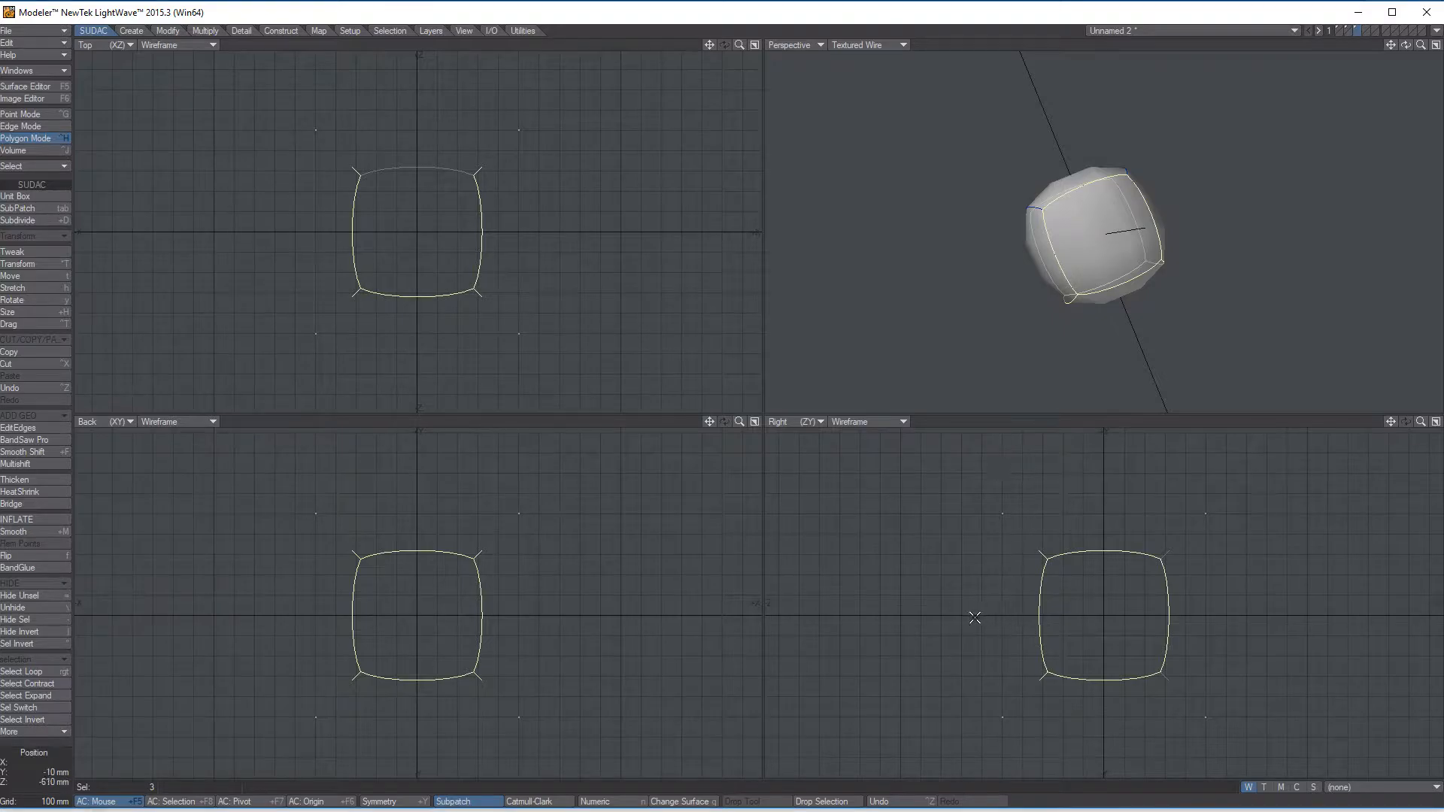
pyautogui.click(953, 630)
pyautogui.keyDown('alt'); pyautogui.moveTo(1122, 276); pyautogui.dragTo(1118, 218); pyautogui.keyUp('alt')
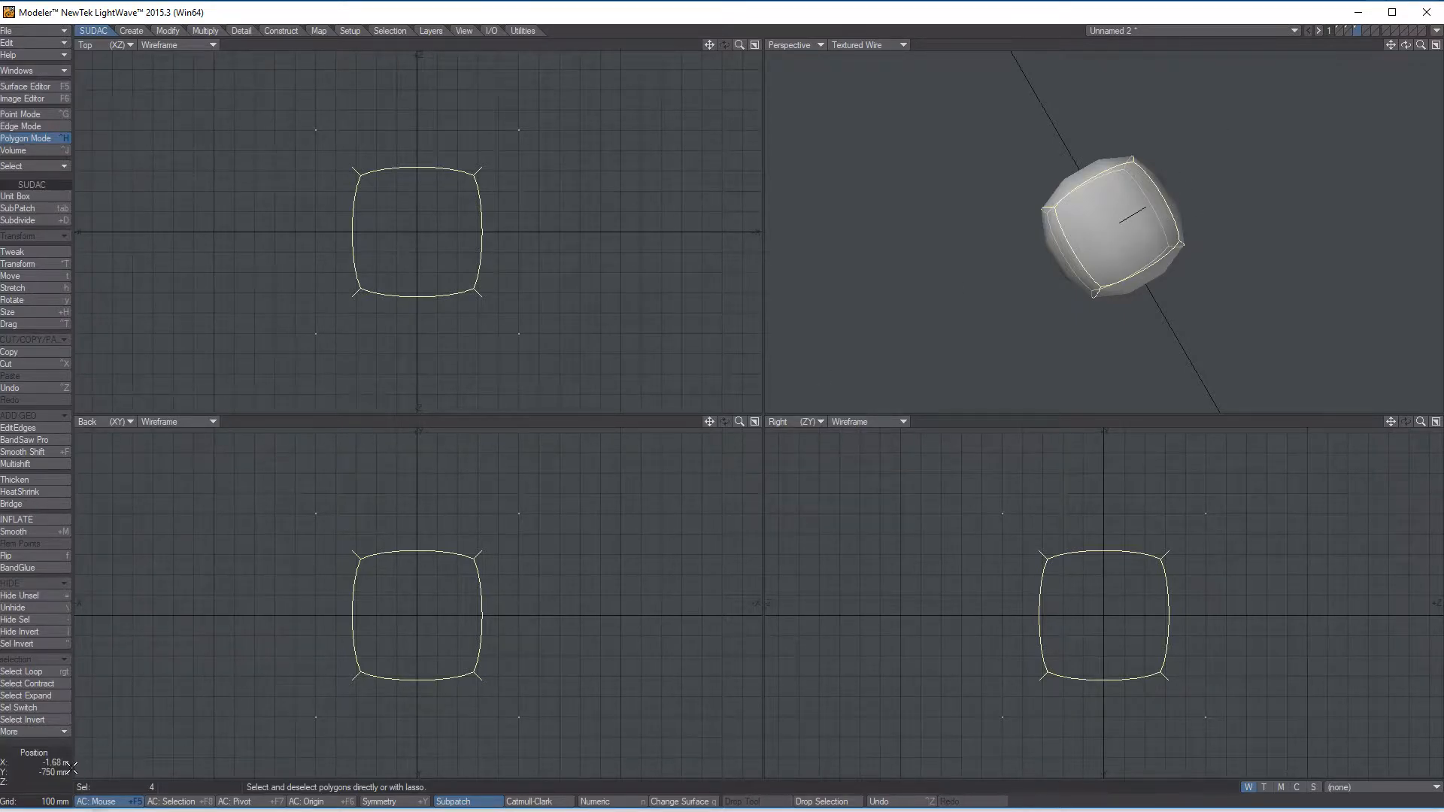
pyautogui.click(47, 787)
# - Reselect a closed loop of four polygons around the box, starting from two adjacent faces
pyautogui.keyDown('alt'); pyautogui.moveTo(1019, 158); pyautogui.dragTo(1146, 283); pyautogui.keyUp('alt')
pyautogui.click(1077, 234)
pyautogui.click(1111, 211)
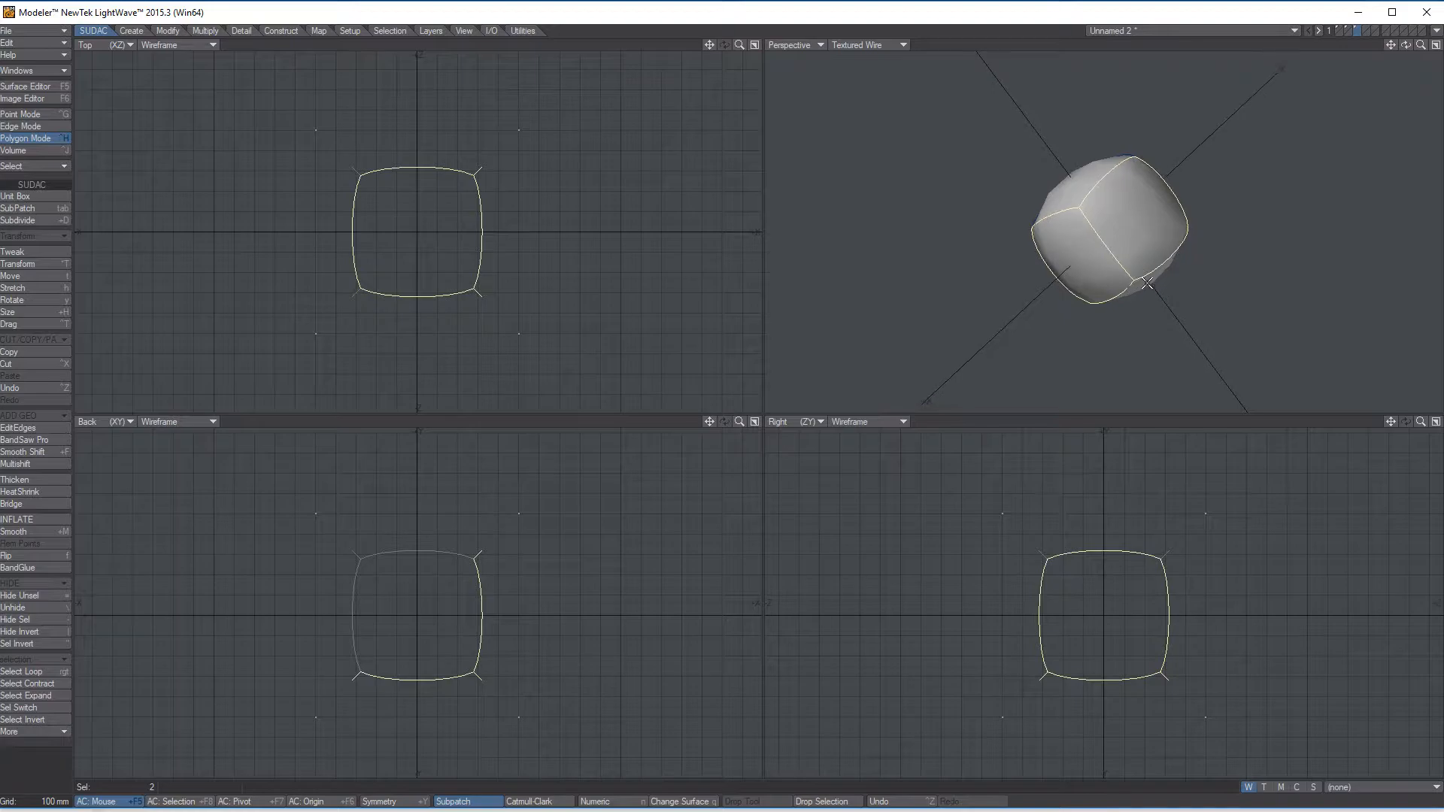
pyautogui.keyDown('alt'); pyautogui.moveTo(1273, 220); pyautogui.dragTo(1098, 211); pyautogui.keyUp('alt')
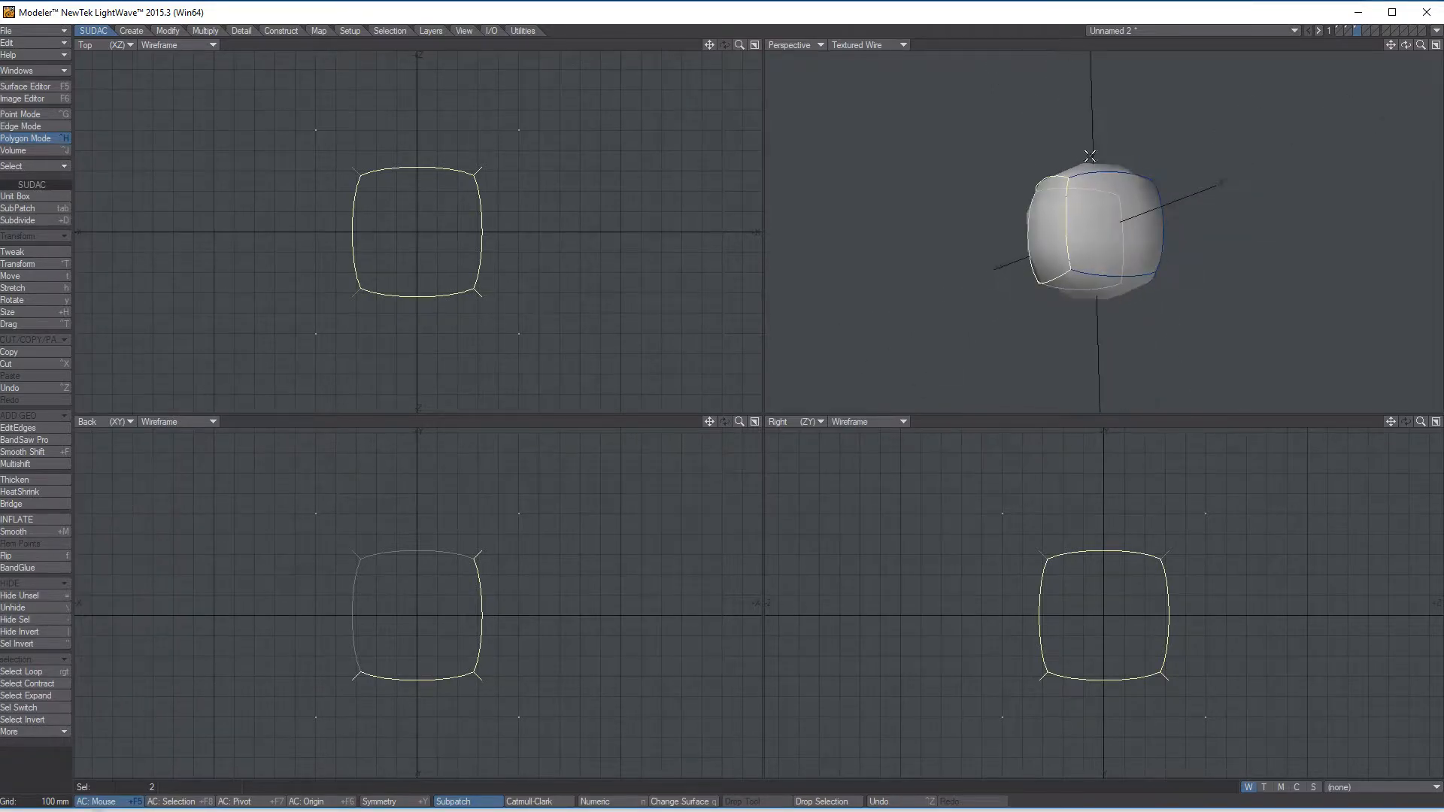
pyautogui.moveTo(1119, 283); pyautogui.dragTo(1130, 271)
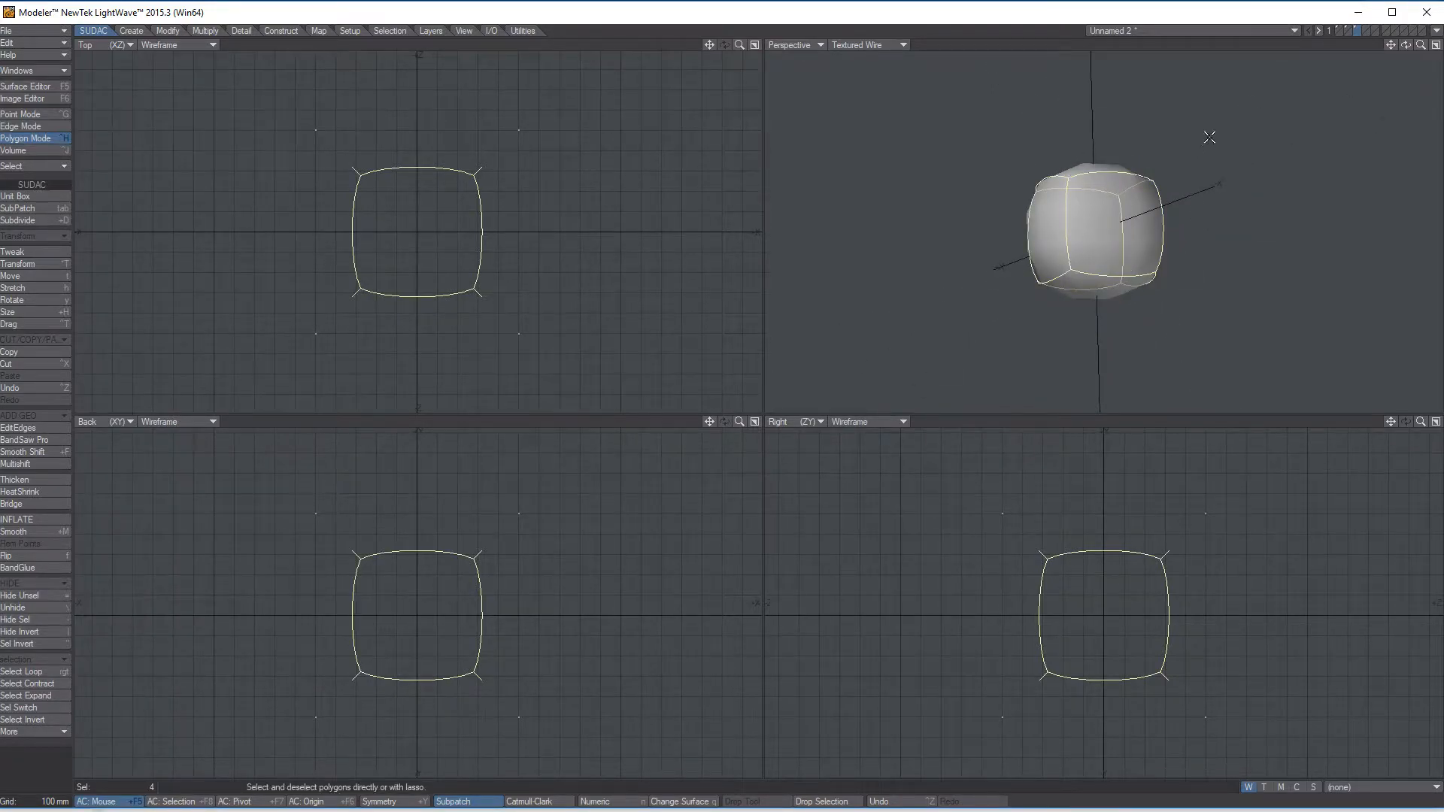
pyautogui.keyDown('alt'); pyautogui.moveTo(1236, 186); pyautogui.dragTo(997, 255); pyautogui.keyUp('alt')
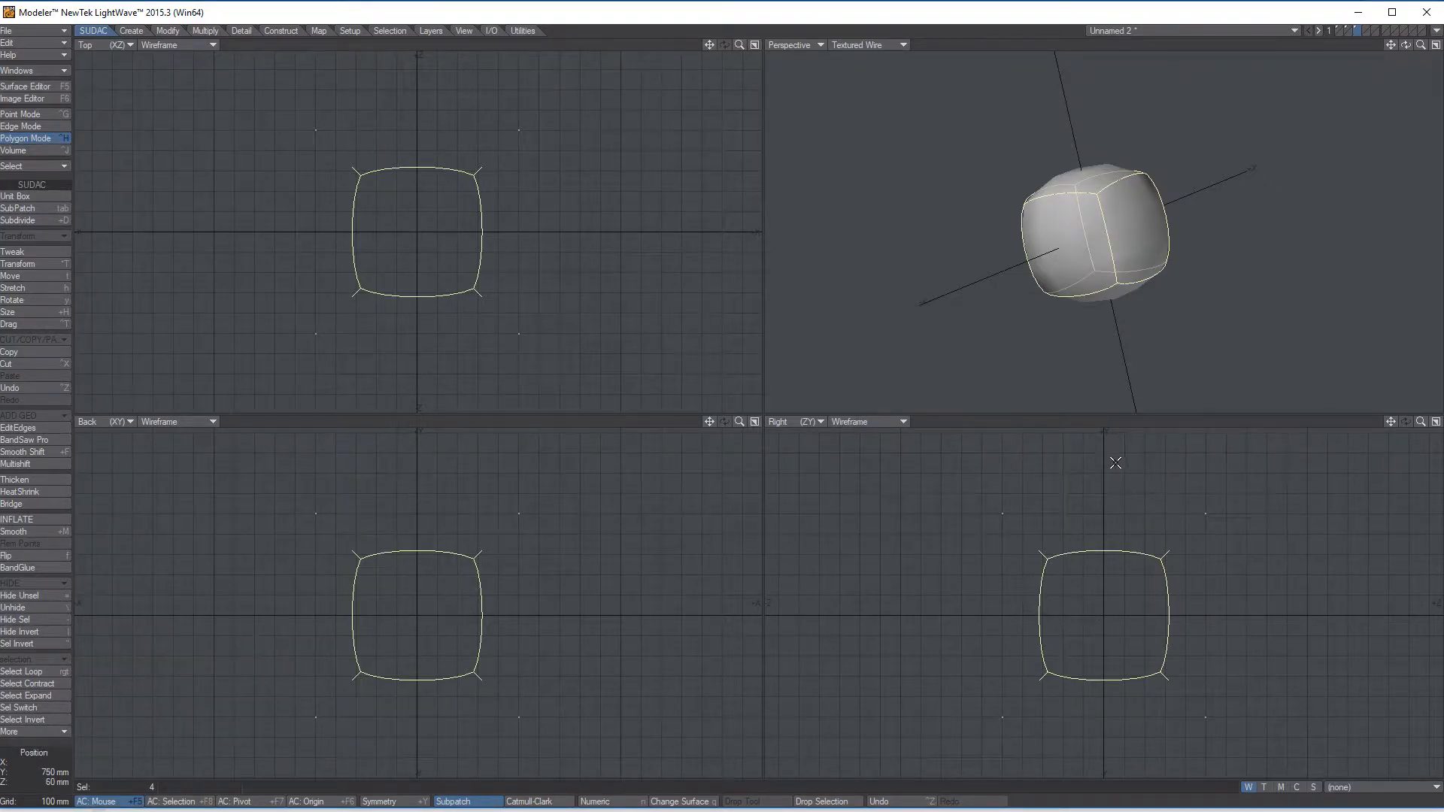
# - Try splitting the selected polygon loop with BandSaw Pro, undo the cut, and clear the selection
pyautogui.press('c')
pyautogui.keyDown('alt'); pyautogui.moveTo(1100, 255); pyautogui.dragTo(1078, 298); pyautogui.keyUp('alt')
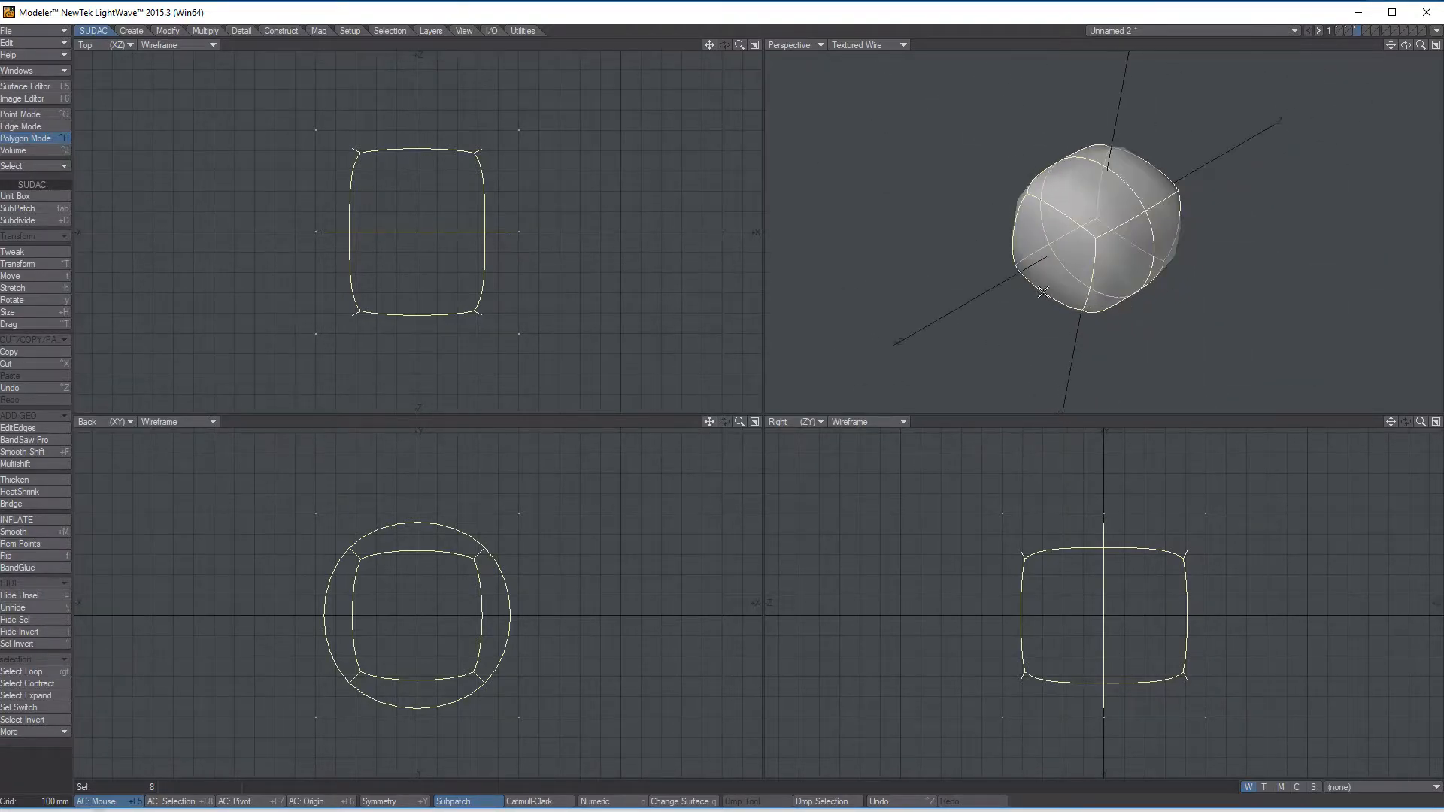
pyautogui.hotkey('ctrl', 'z')
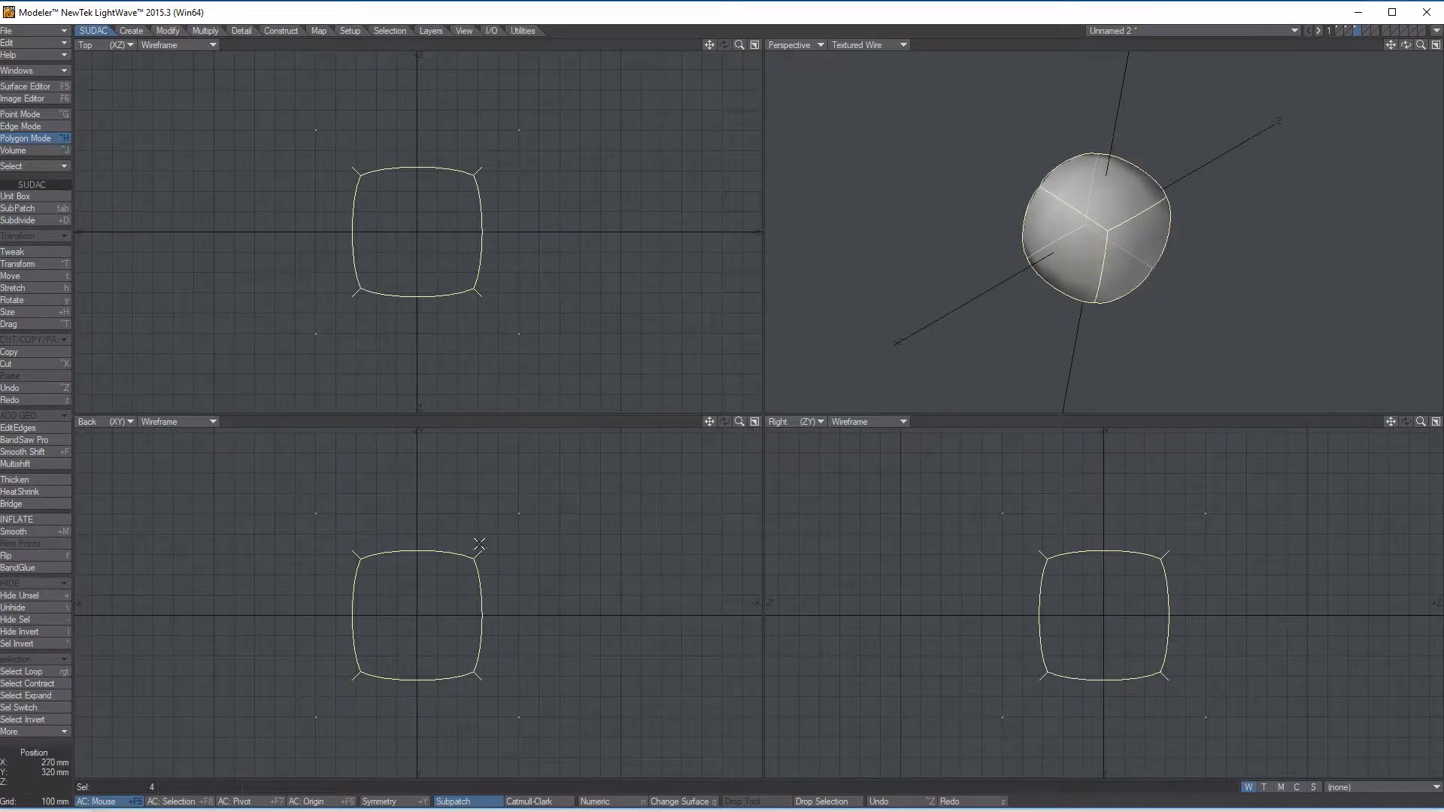
pyautogui.click(57, 762)
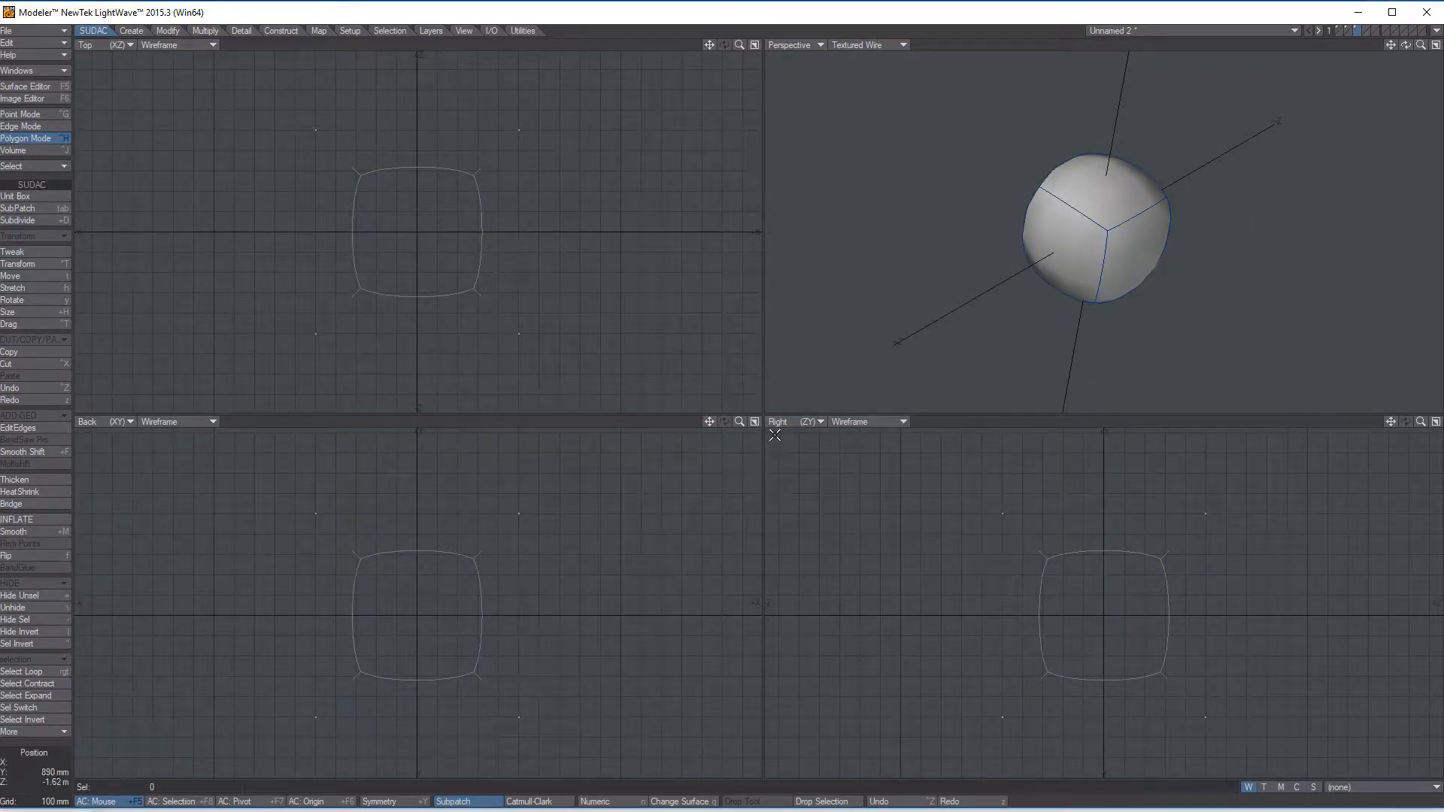
# - Select the four side polygons of the box and split them around the middle with BandSaw Pro
pyautogui.moveTo(1020, 620); pyautogui.dragTo(1330, 599)
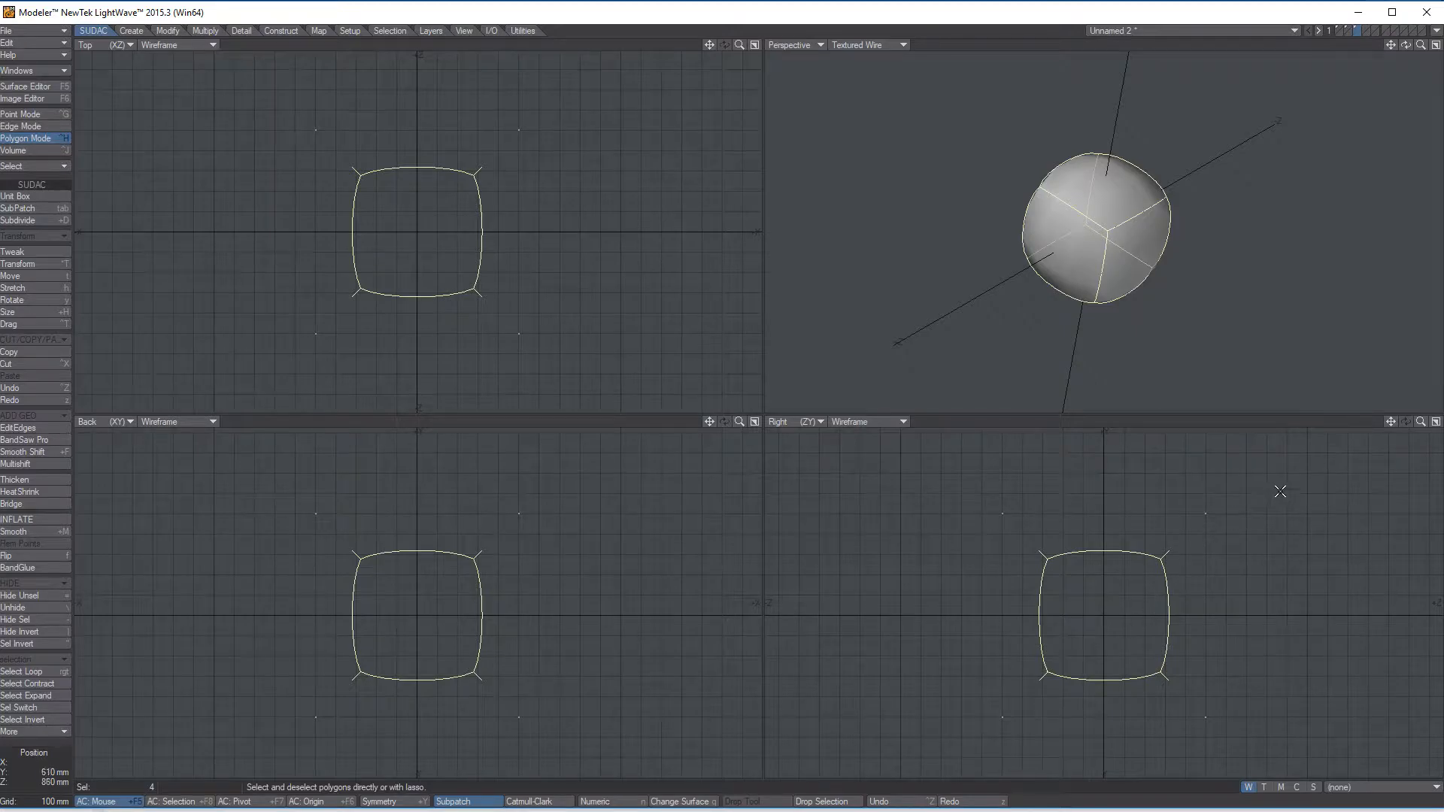
pyautogui.press('z')
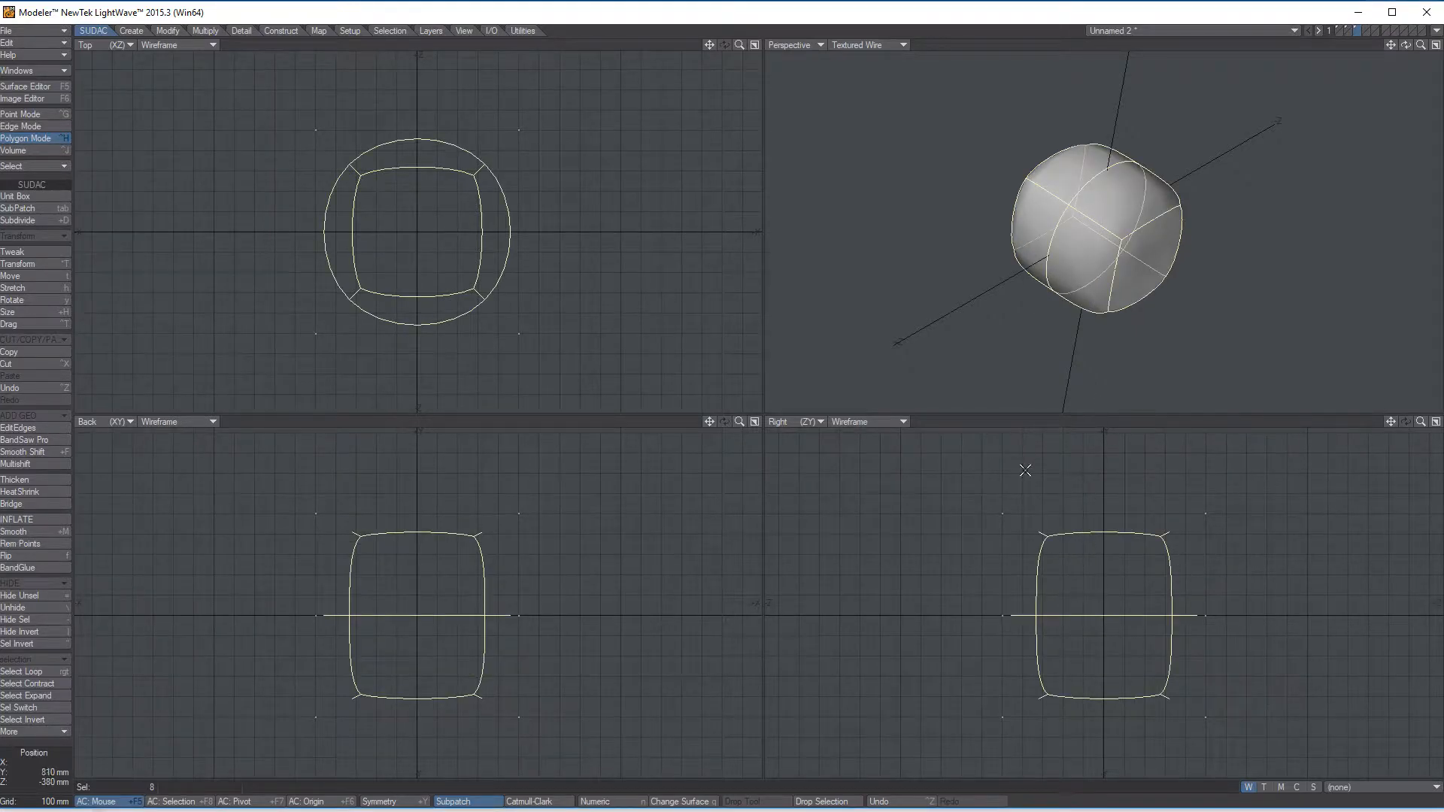
pyautogui.keyDown('alt'); pyautogui.moveTo(1058, 258); pyautogui.dragTo(963, 305); pyautogui.keyUp('alt')
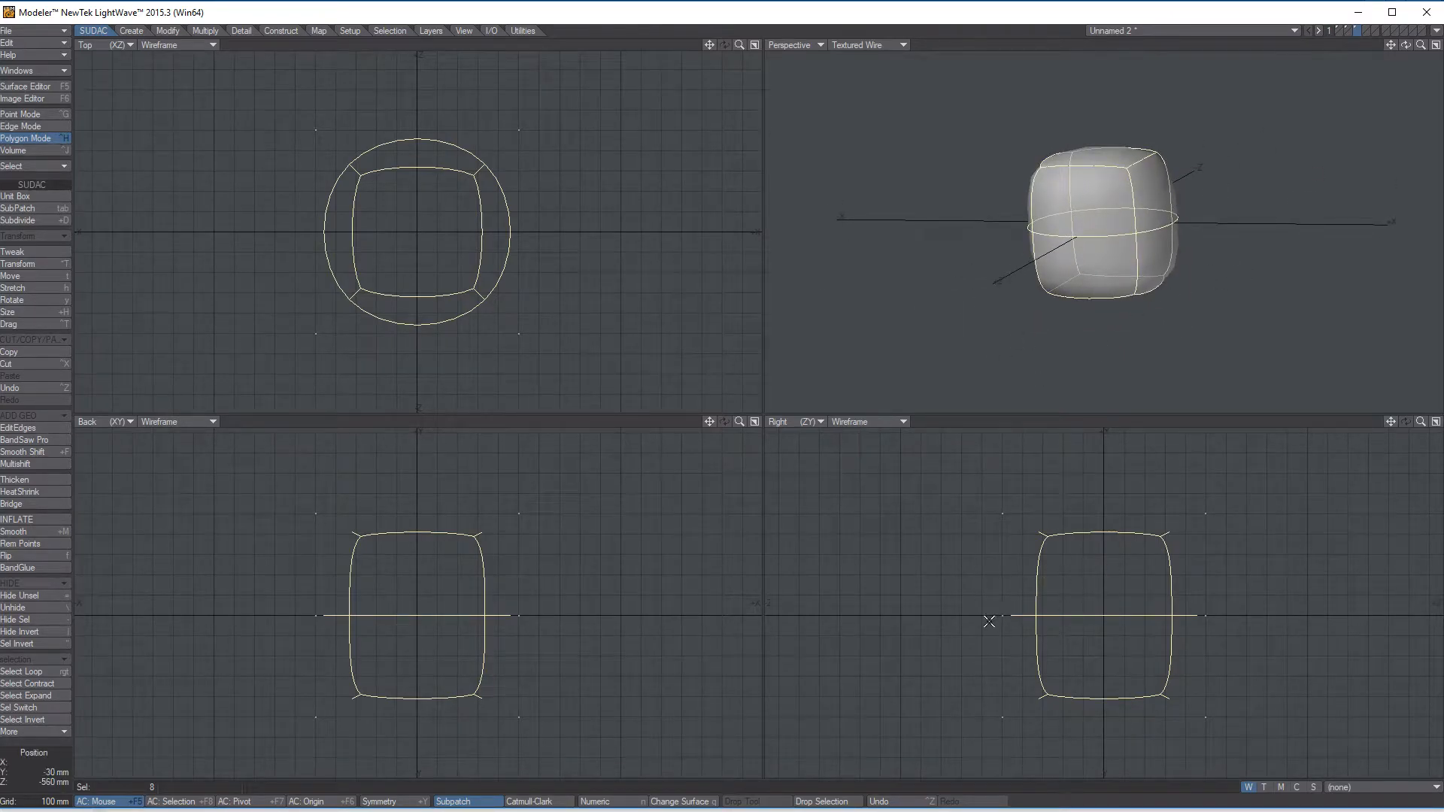
# - Select the points of the new middle loop and switch the selection to its four edges
pyautogui.hotkey('ctrl', 'g')
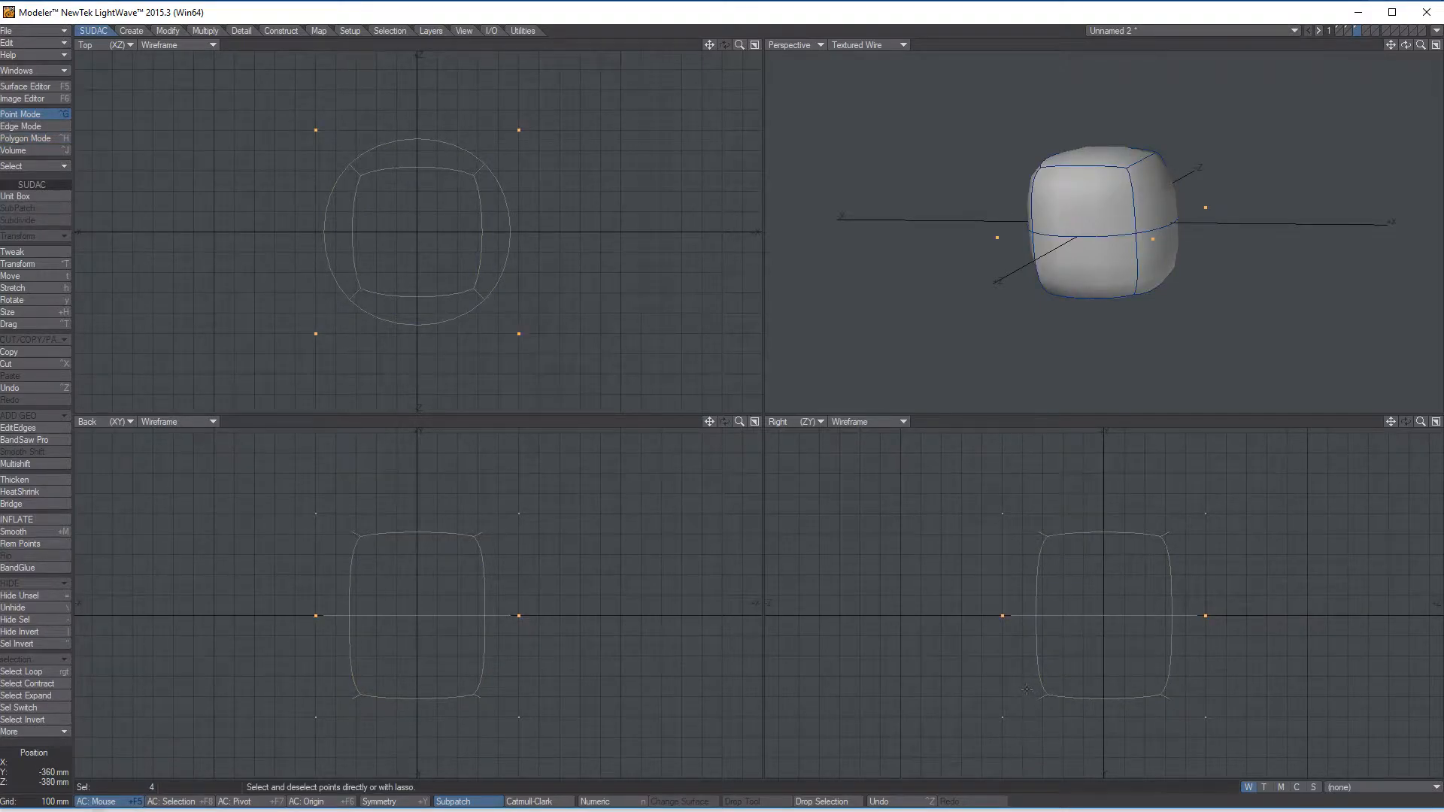
pyautogui.press('space')
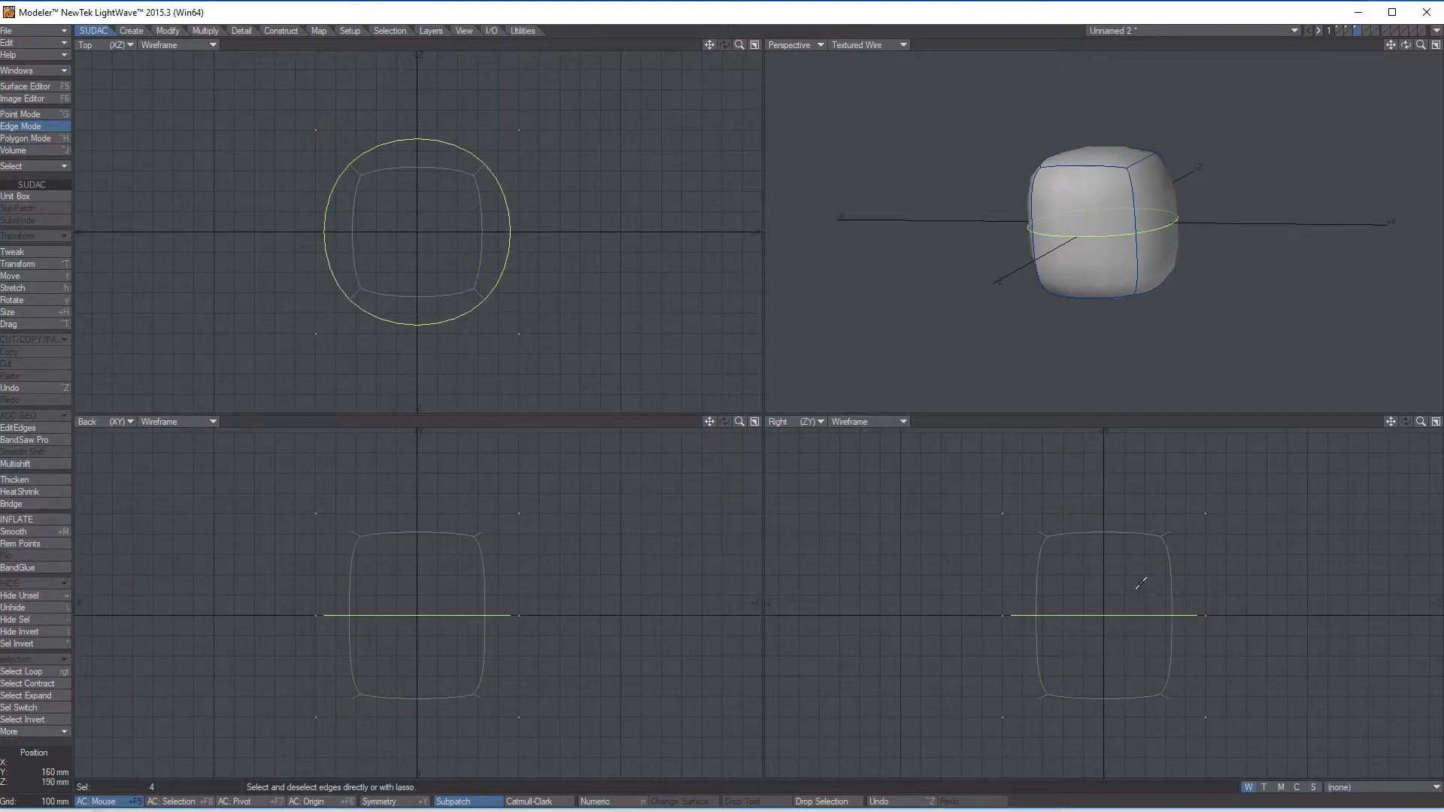
pyautogui.press('space')
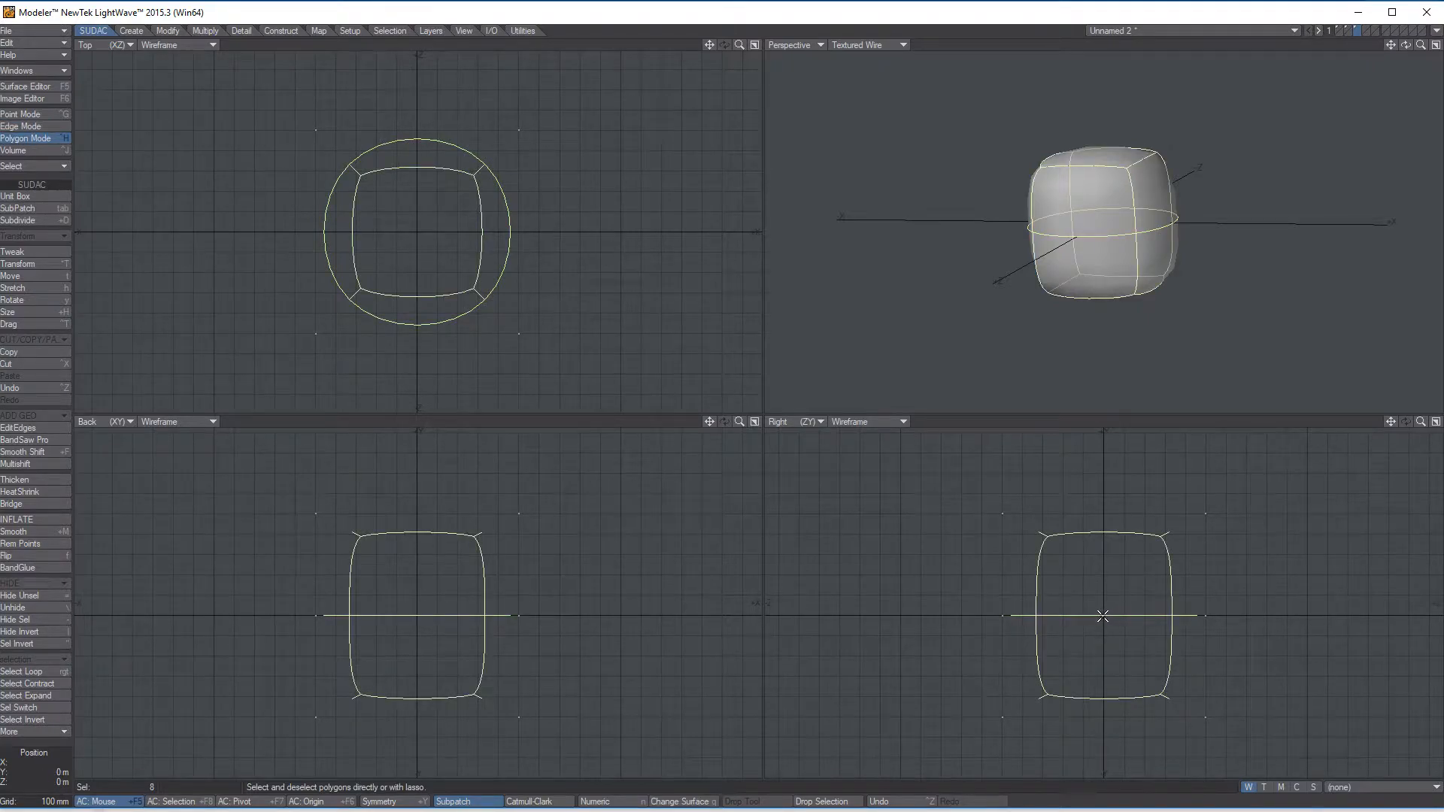
pyautogui.press('space')
pyautogui.press('space')
pyautogui.press('space')
pyautogui.press('space')
pyautogui.press('space')
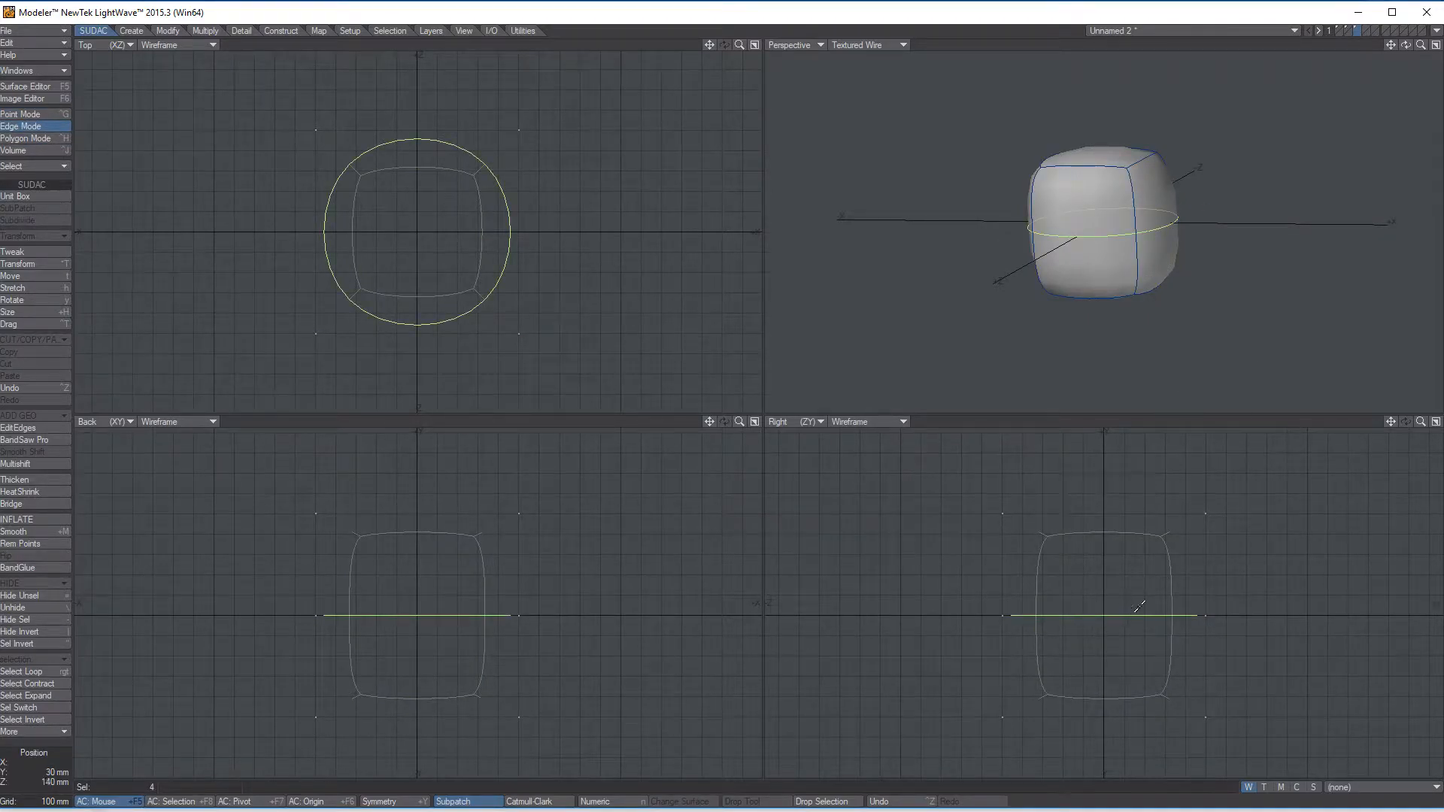
# - Move the middle edge loop up along Y to just below the box's top to tighten its rim, and clear the selection
pyautogui.press('t')
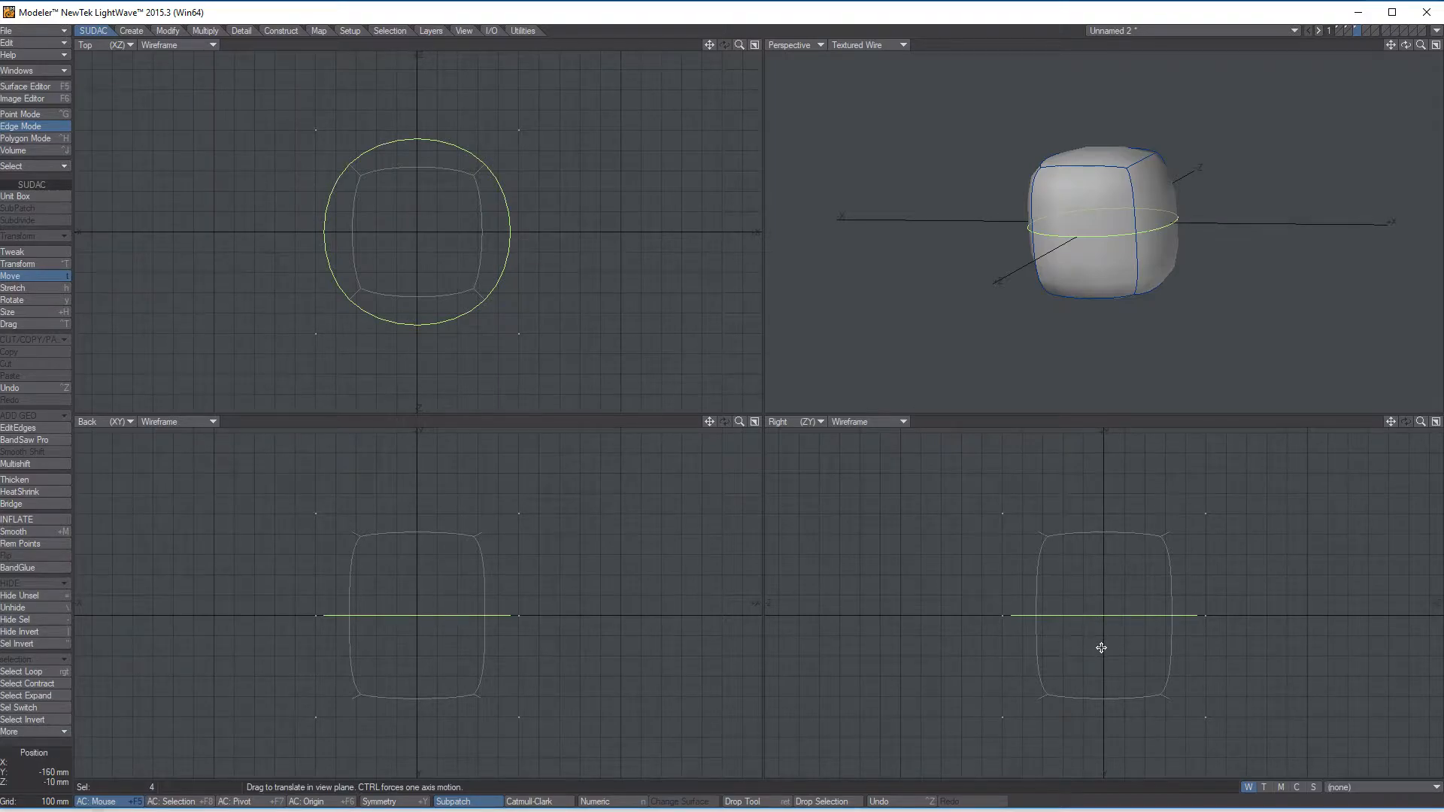
pyautogui.moveTo(1104, 615); pyautogui.dragTo(1088, 555)
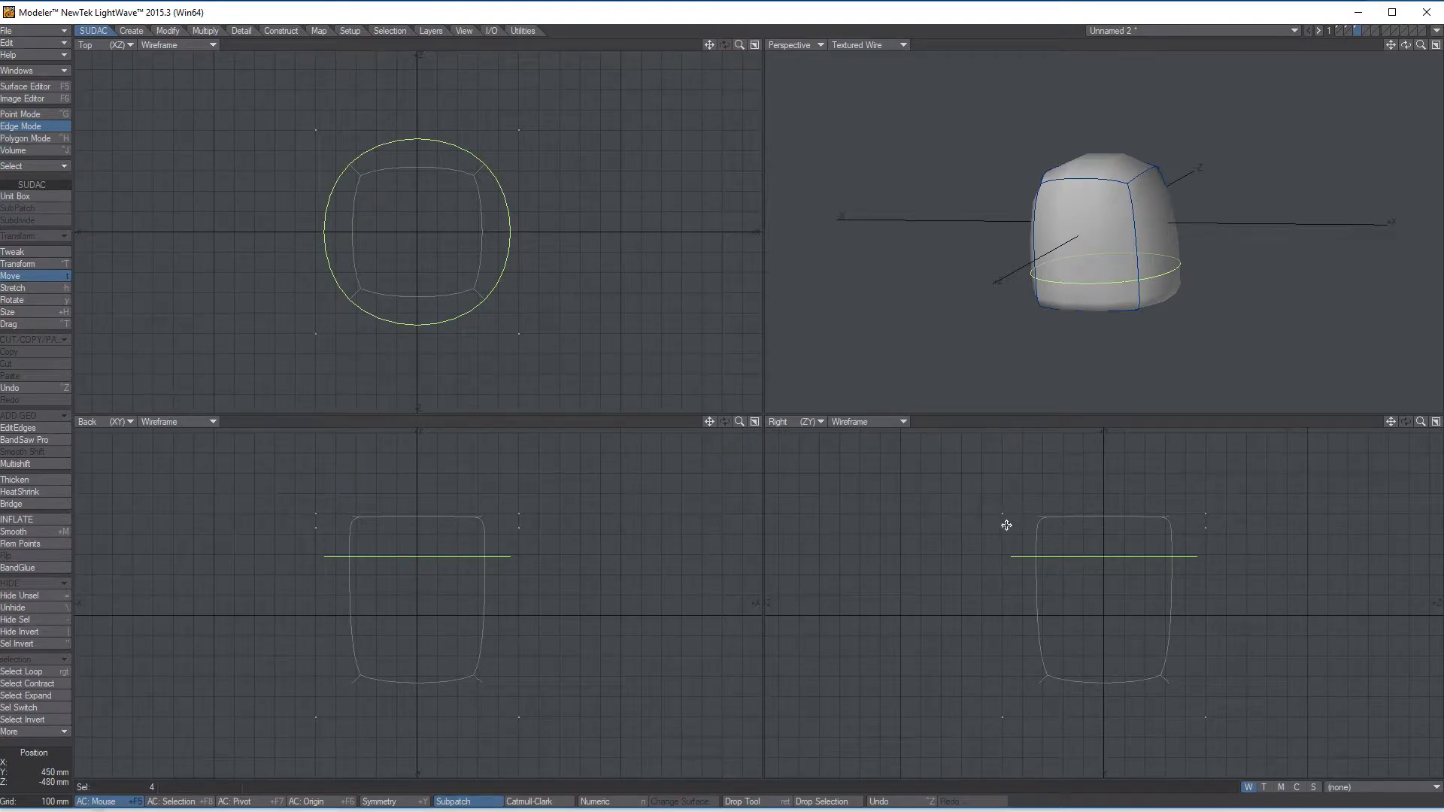
pyautogui.moveTo(1097, 591); pyautogui.dragTo(1097, 581)
pyautogui.keyDown('alt'); pyautogui.moveTo(1210, 341); pyautogui.dragTo(1027, 163); pyautogui.keyUp('alt')
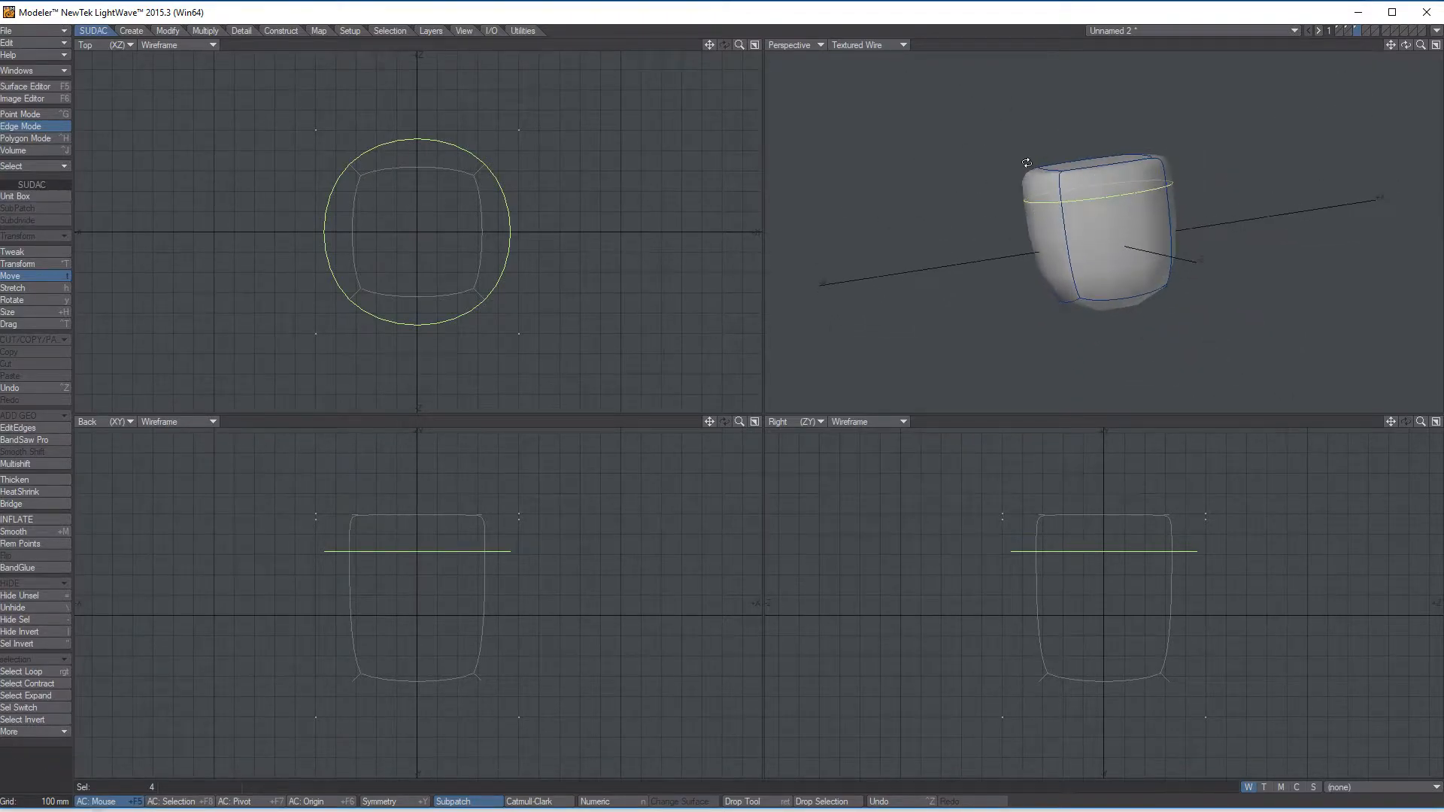
pyautogui.keyDown('alt'); pyautogui.moveTo(1117, 154); pyautogui.dragTo(1045, 191); pyautogui.keyUp('alt')
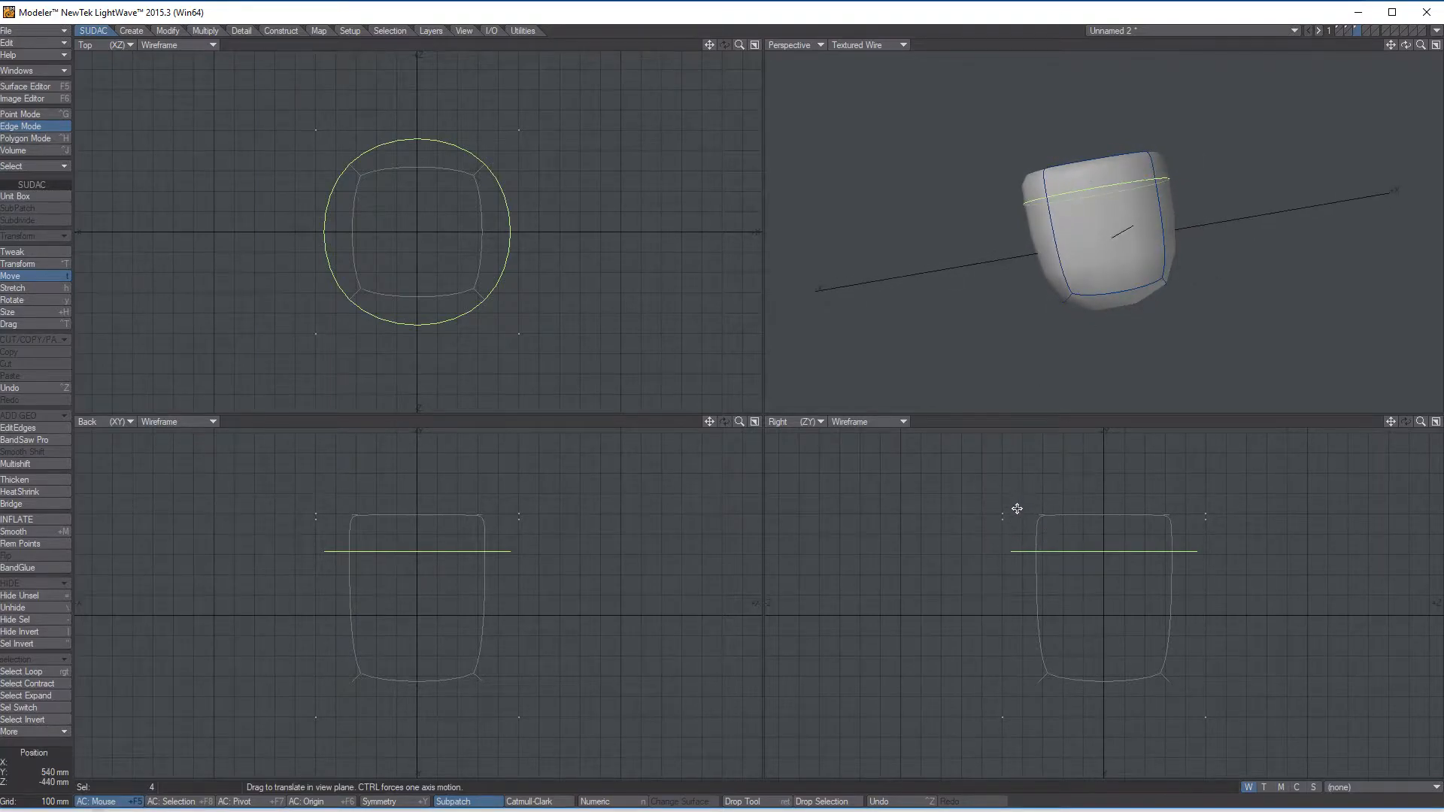
pyautogui.moveTo(1098, 244)
pyautogui.keyDown('alt'); pyautogui.mouseDown()
pyautogui.moveTo(1093, 272)
pyautogui.moveTo(1099, 229)
pyautogui.mouseUp(); pyautogui.keyUp('alt')
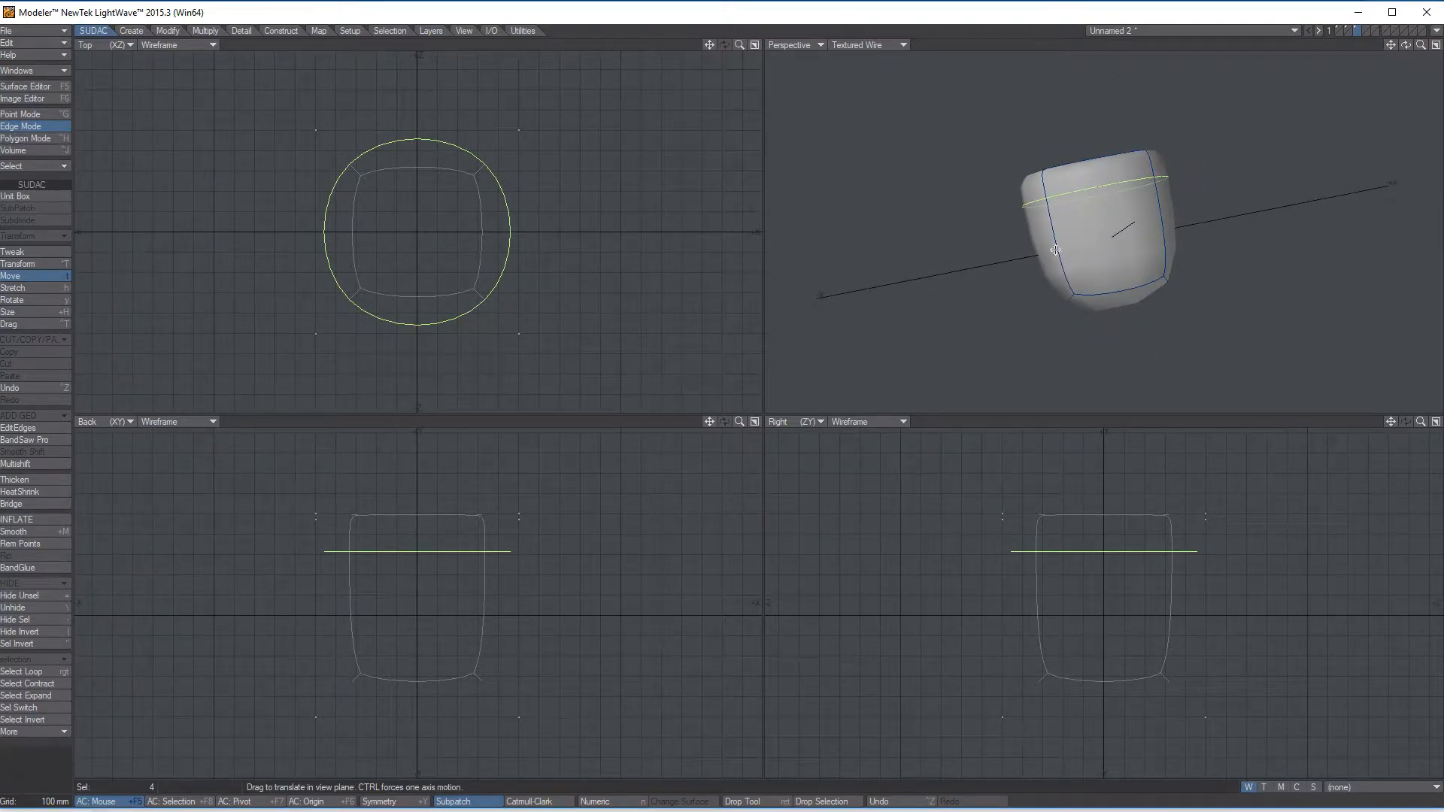
pyautogui.press('Return')
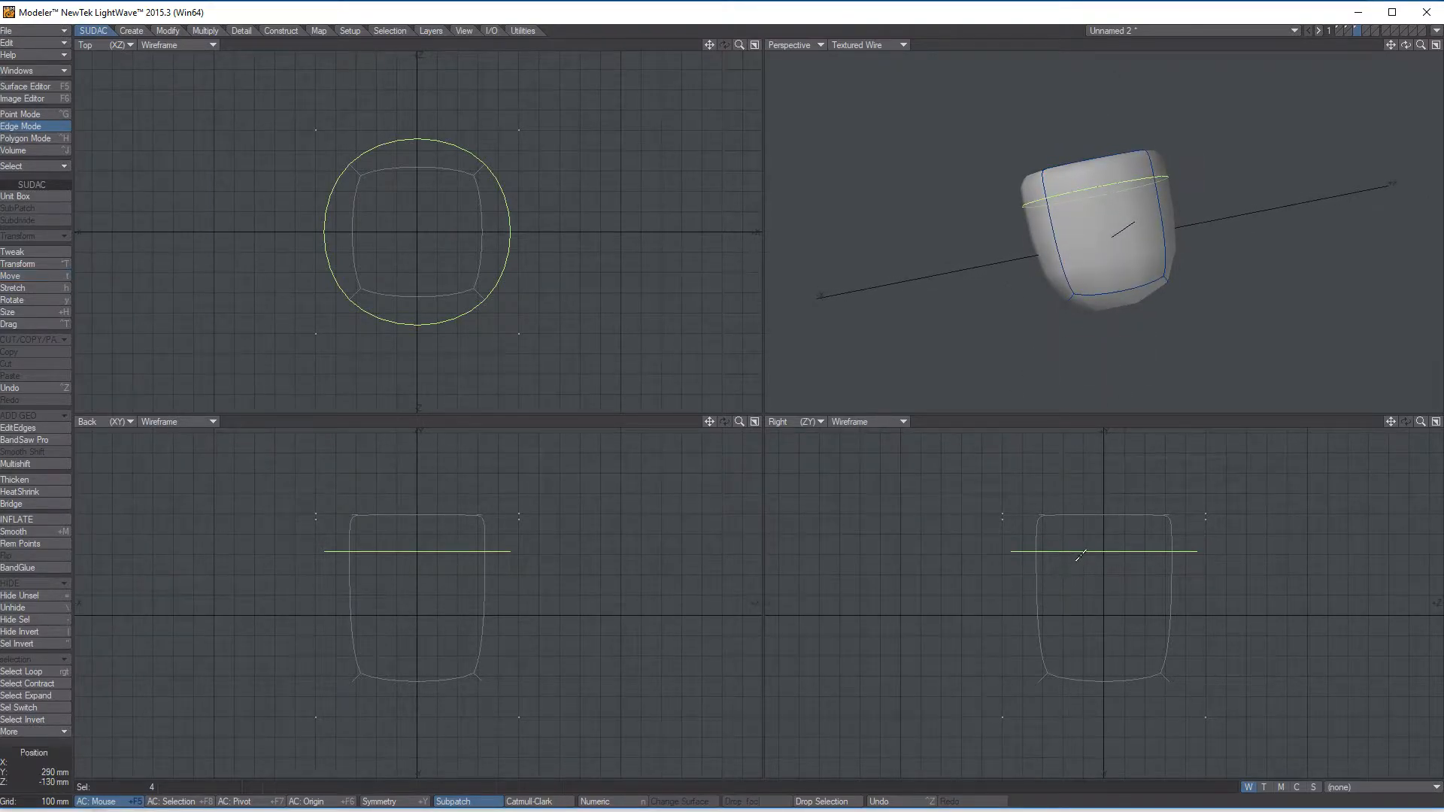
pyautogui.click(64, 768)
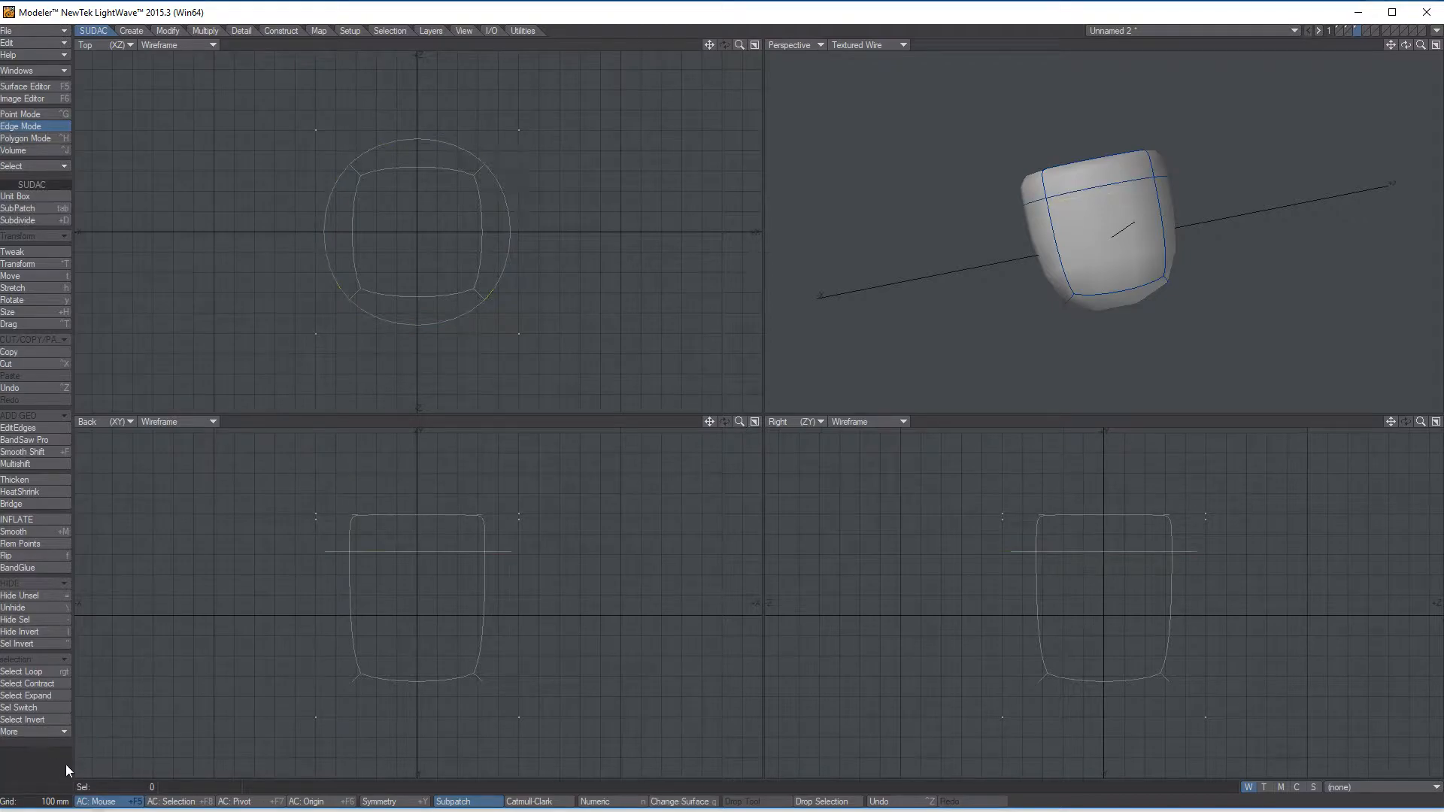
# - Select the four side polygons below the raised loop and split them with BandSaw Pro to add a second loop
pyautogui.press('space')
pyautogui.press('space')
pyautogui.press('space')
pyautogui.press('space')
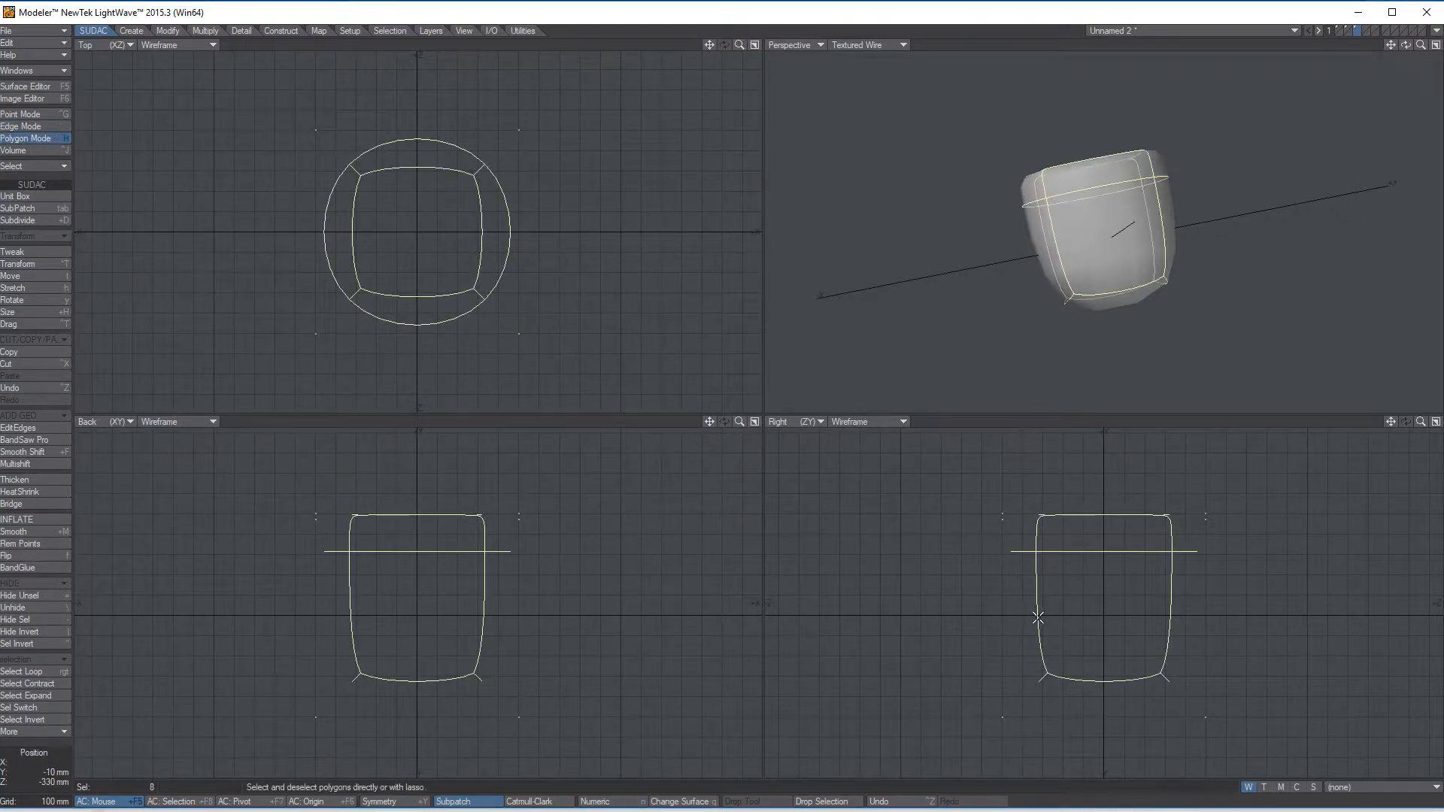
pyautogui.click(37, 763)
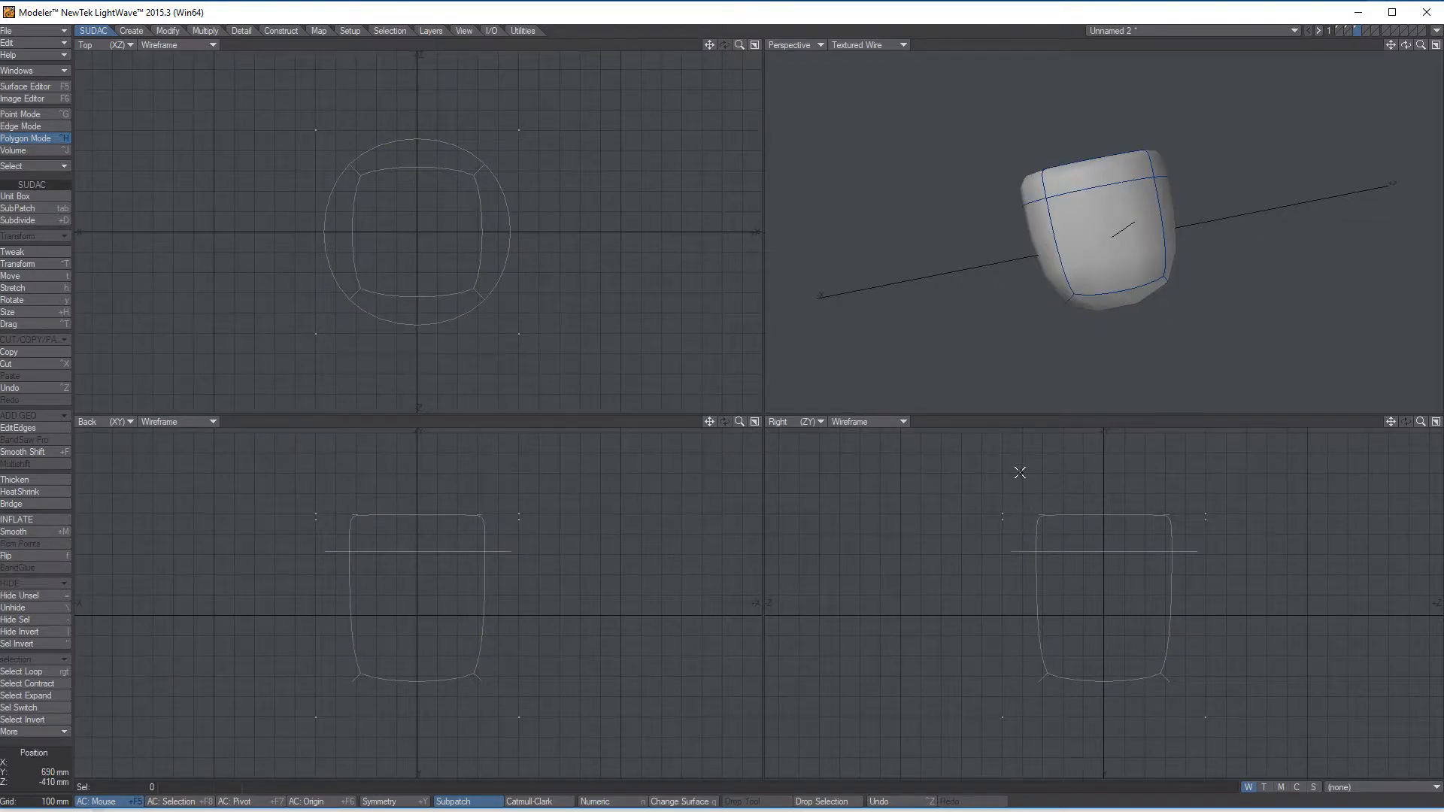
pyautogui.moveTo(1035, 630); pyautogui.dragTo(1213, 622)
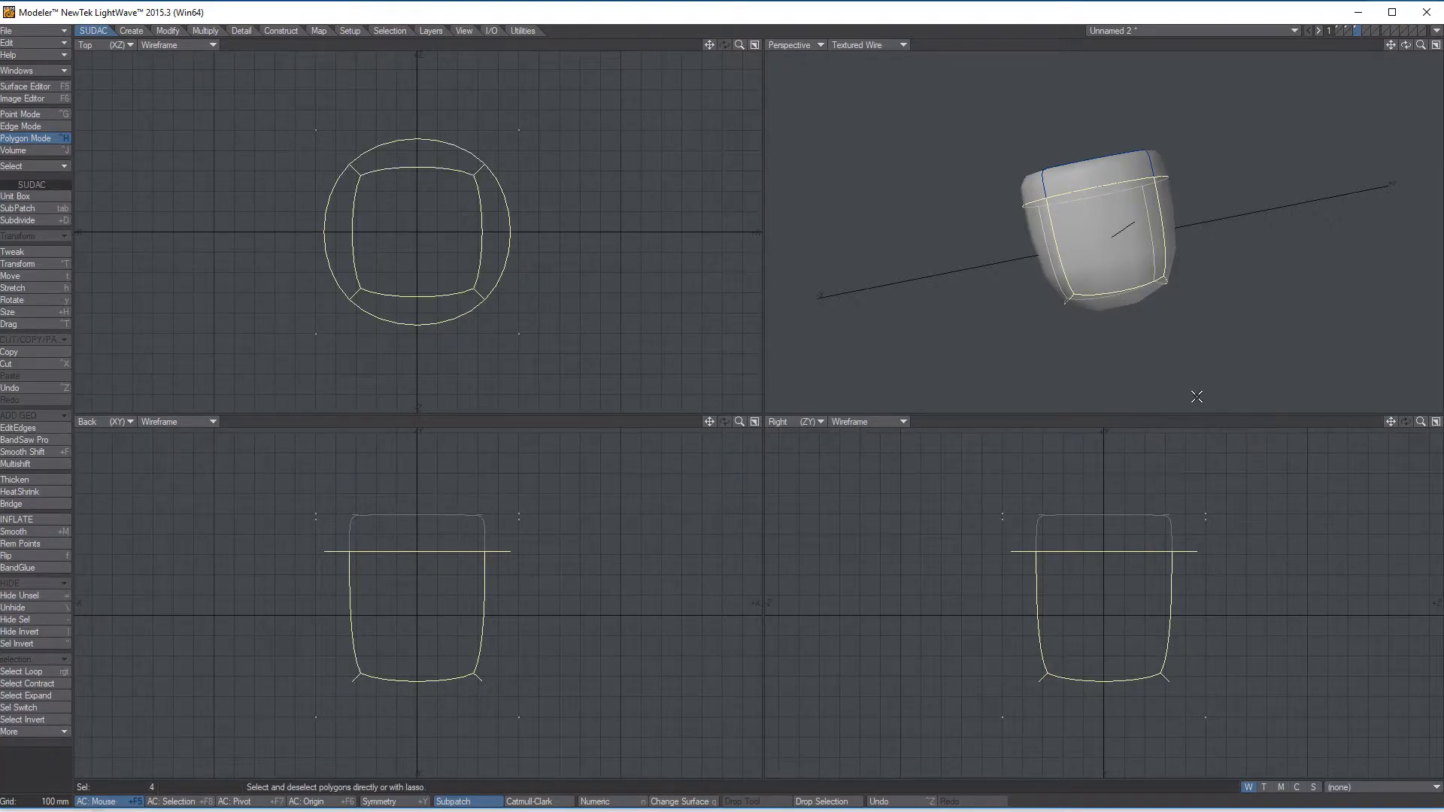
pyautogui.hotkey('ctrl', 'b')
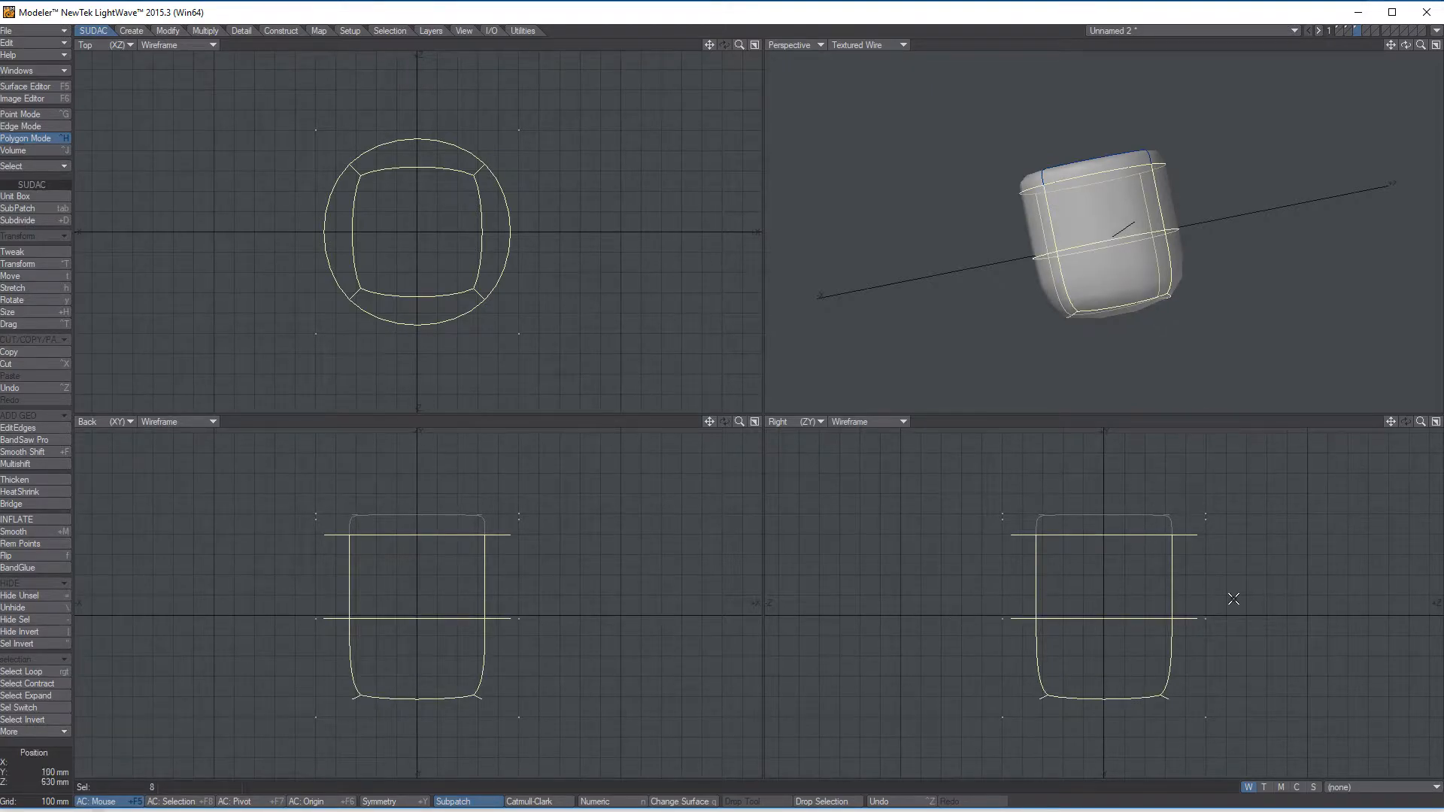
# - Select the second loop's points, move them down along Y to just above the bottom, and clear the selection
pyautogui.hotkey('ctrl', 'g')
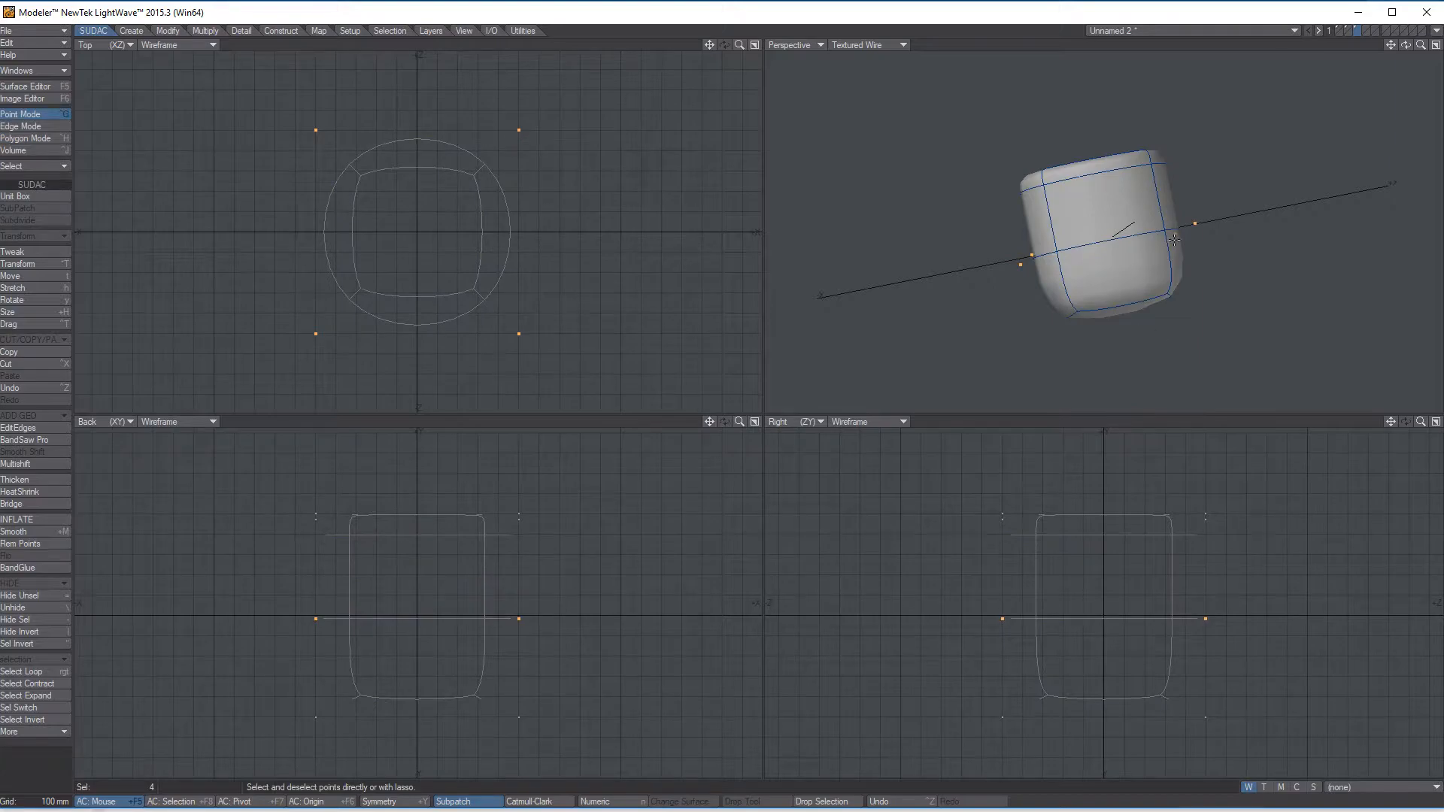
pyautogui.press('t')
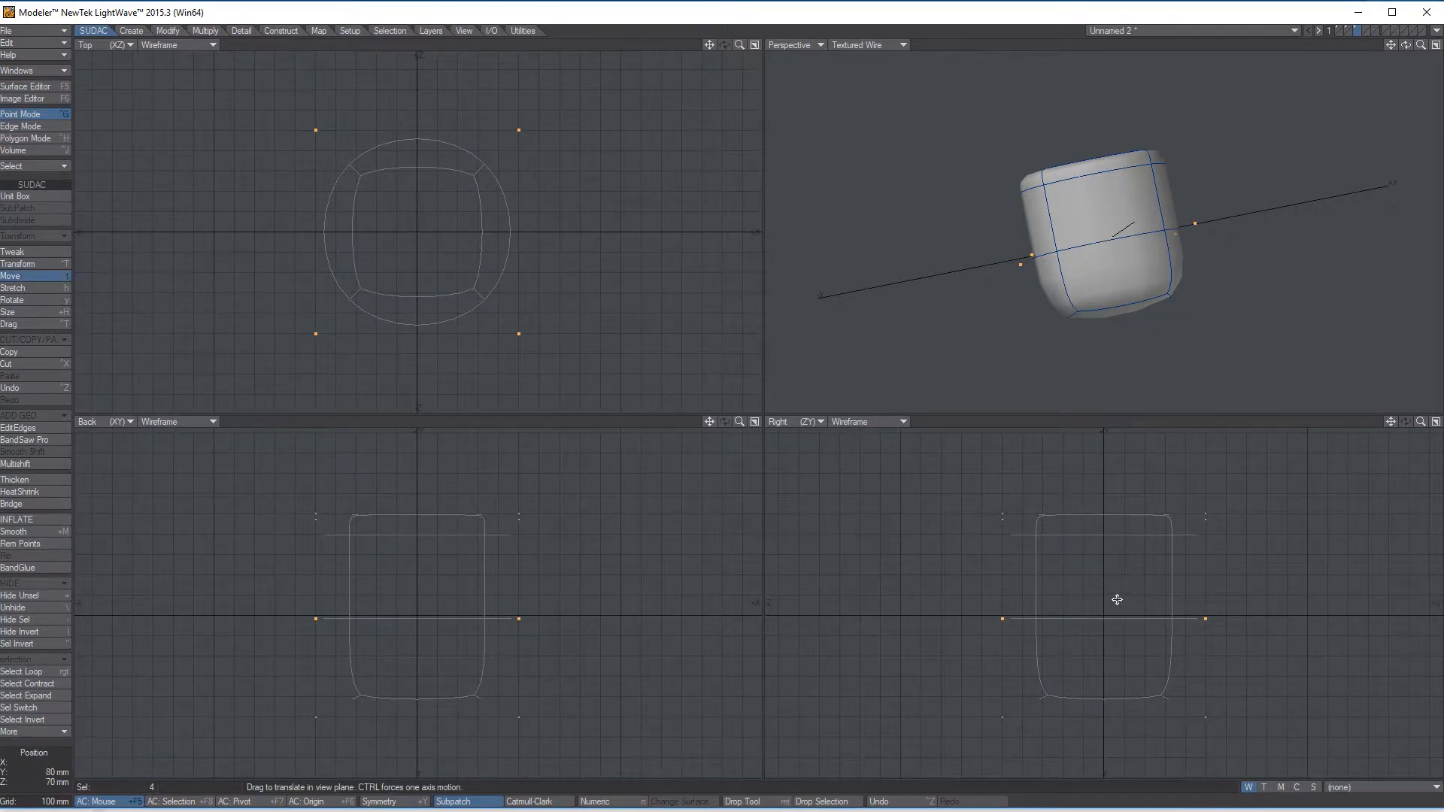
pyautogui.moveTo(1092, 560); pyautogui.dragTo(1108, 647)
pyautogui.keyDown('alt'); pyautogui.moveTo(1138, 207); pyautogui.dragTo(850, 300); pyautogui.keyUp('alt')
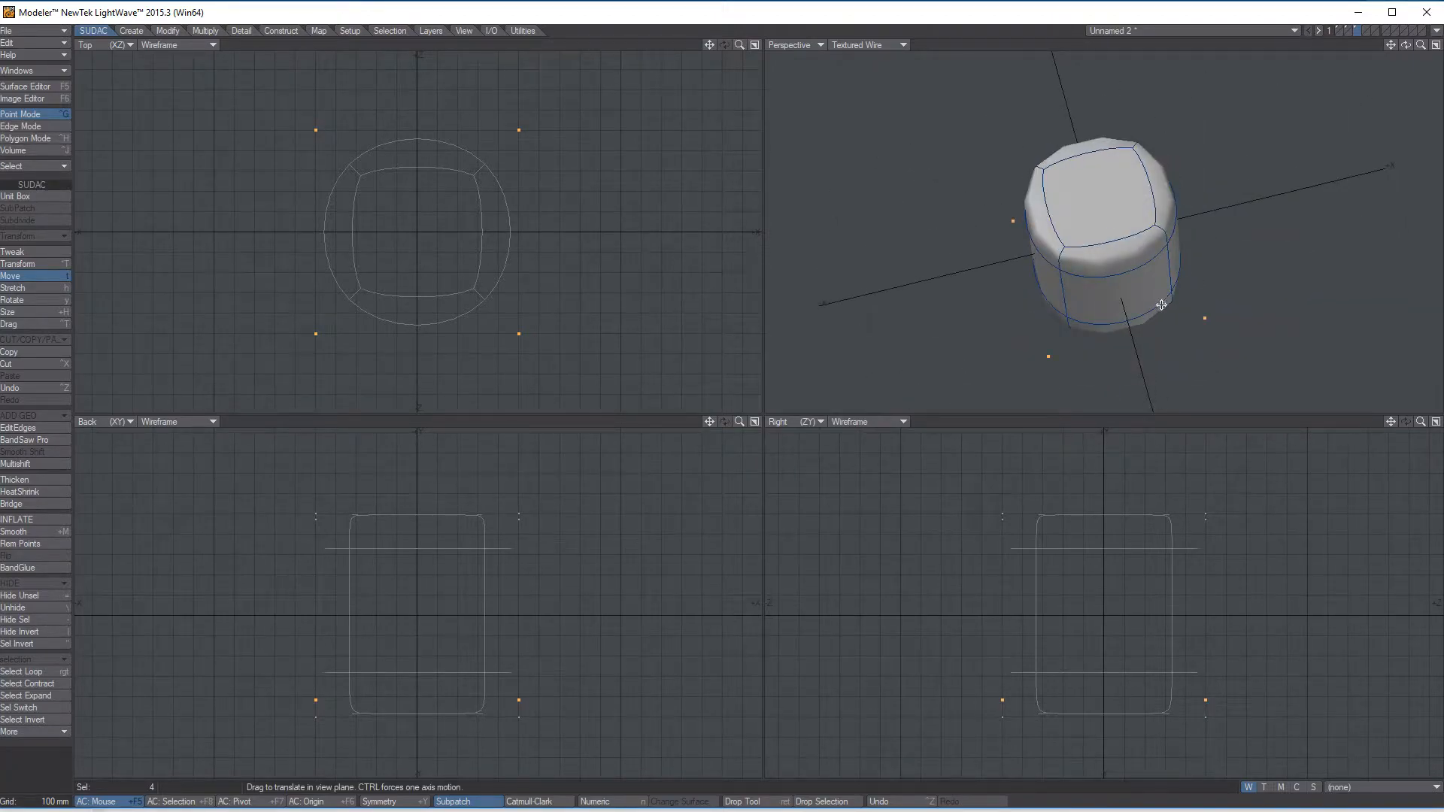
pyautogui.press('space')
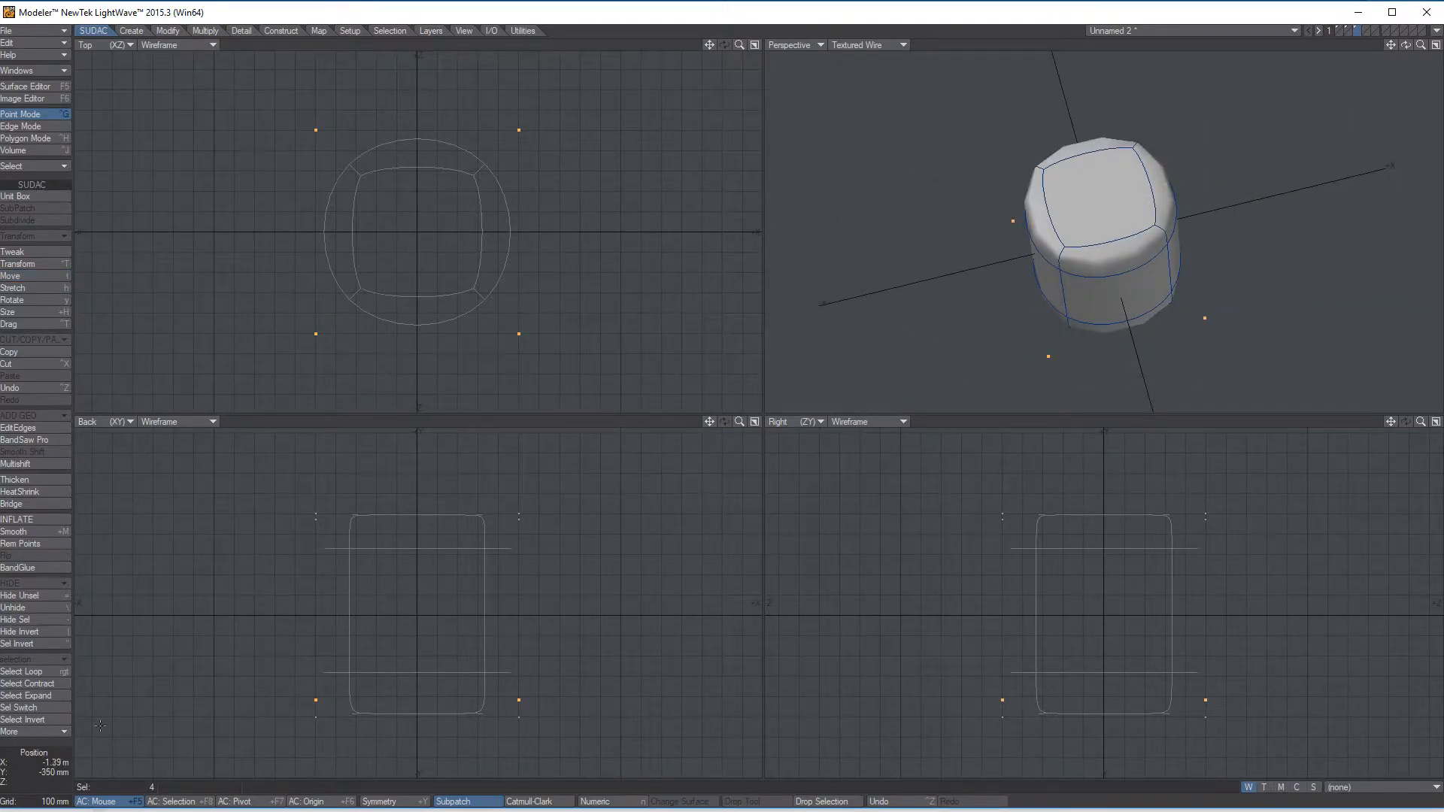
pyautogui.hotkey('ctrl', 'h')
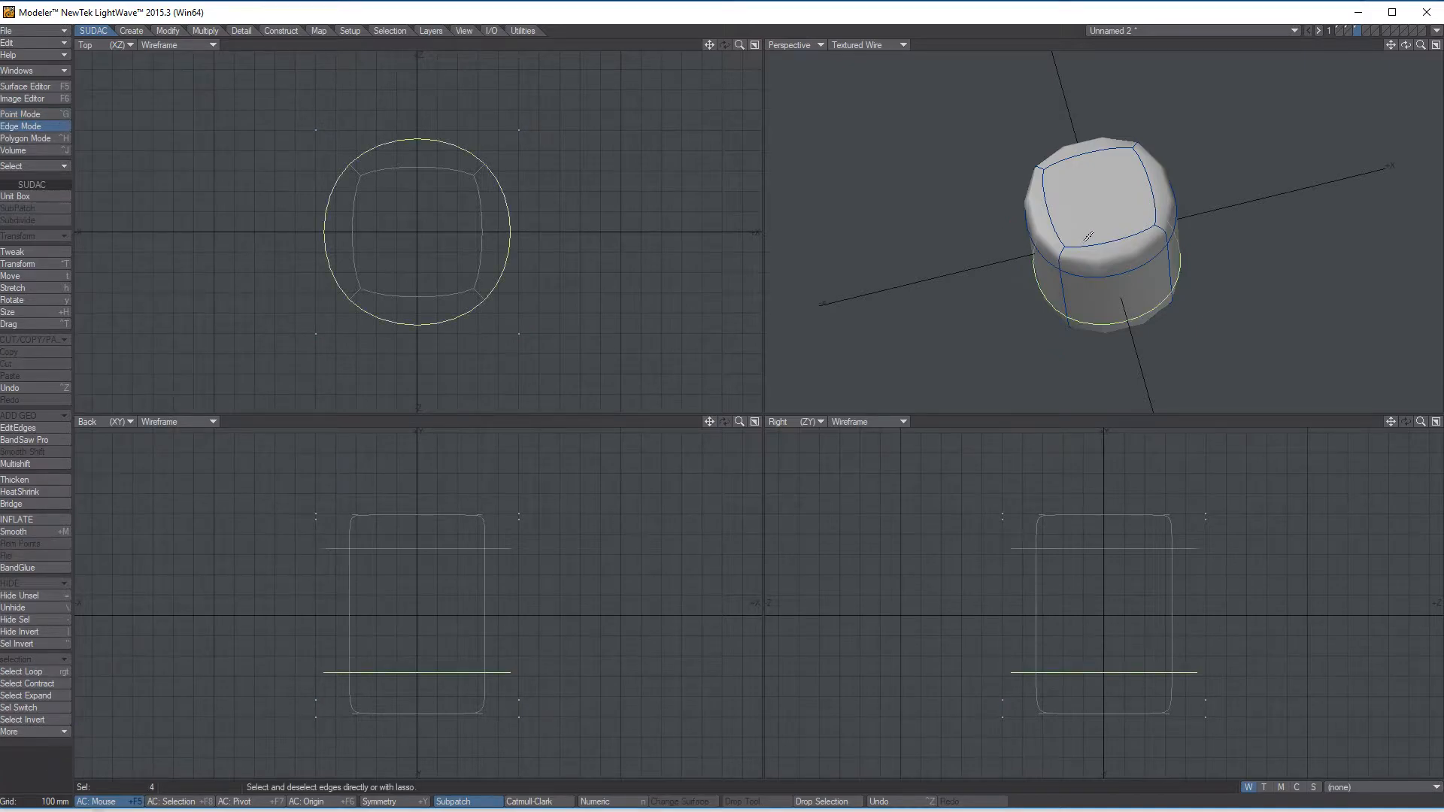
pyautogui.keyDown('alt'); pyautogui.moveTo(1126, 324); pyautogui.dragTo(1128, 297); pyautogui.keyUp('alt')
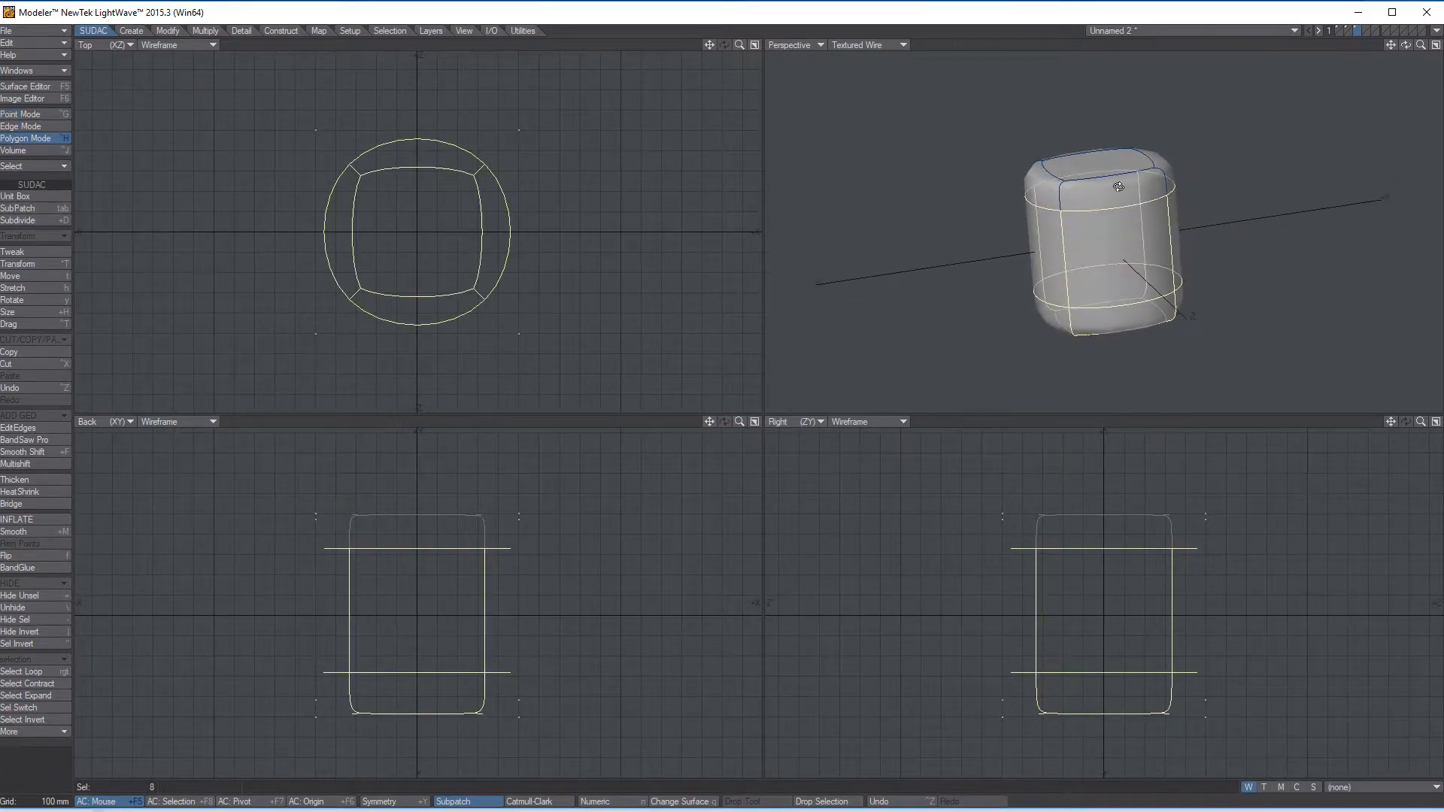
pyautogui.click(42, 776)
# - Select the single top polygon of the cylinder-like shape and delete it to open the cup
pyautogui.keyDown('alt'); pyautogui.moveTo(888, 274); pyautogui.dragTo(1114, 199); pyautogui.keyUp('alt')
pyautogui.click(1105, 204)
pyautogui.keyDown('alt'); pyautogui.moveTo(1083, 301); pyautogui.dragTo(977, 294); pyautogui.keyUp('alt')
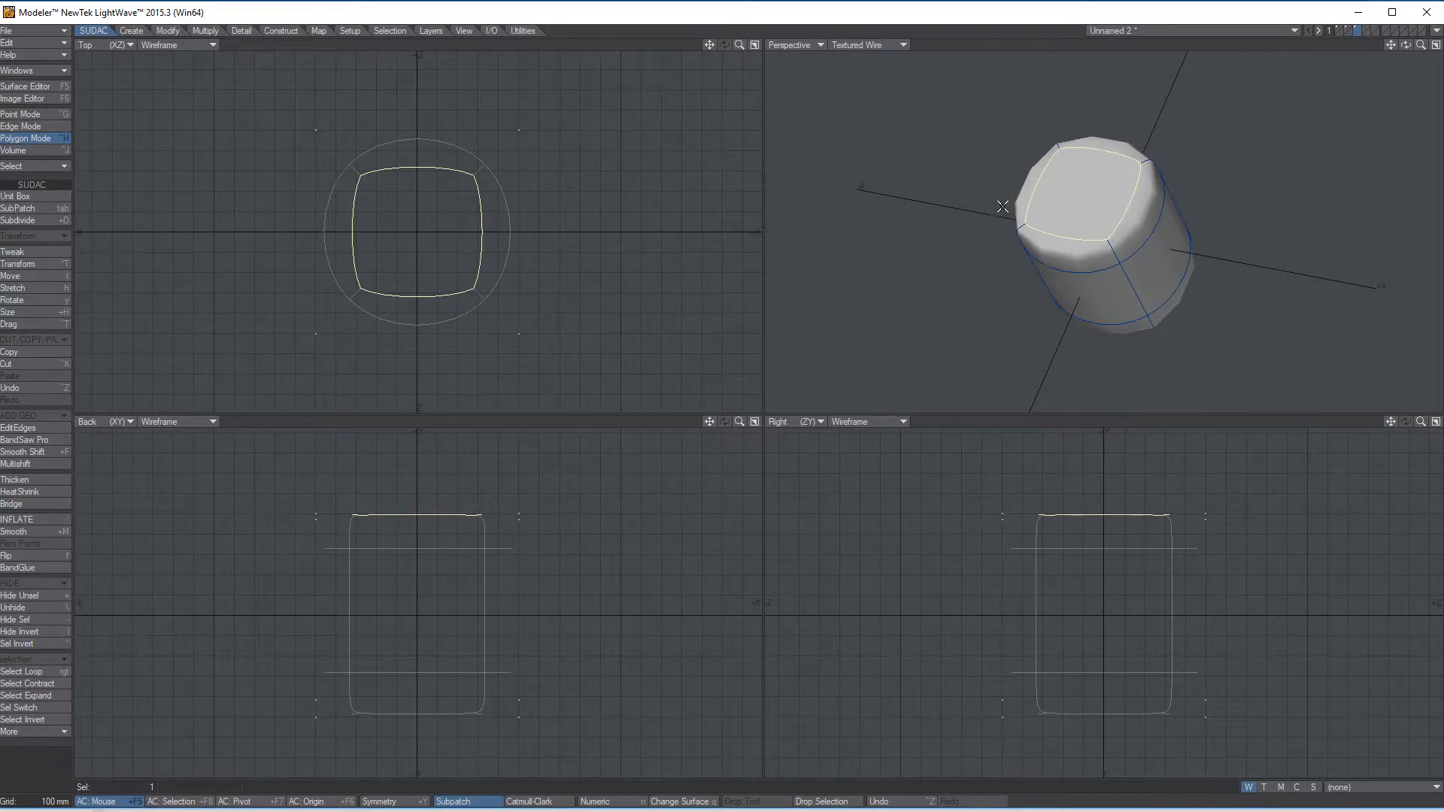
pyautogui.press('Delete')
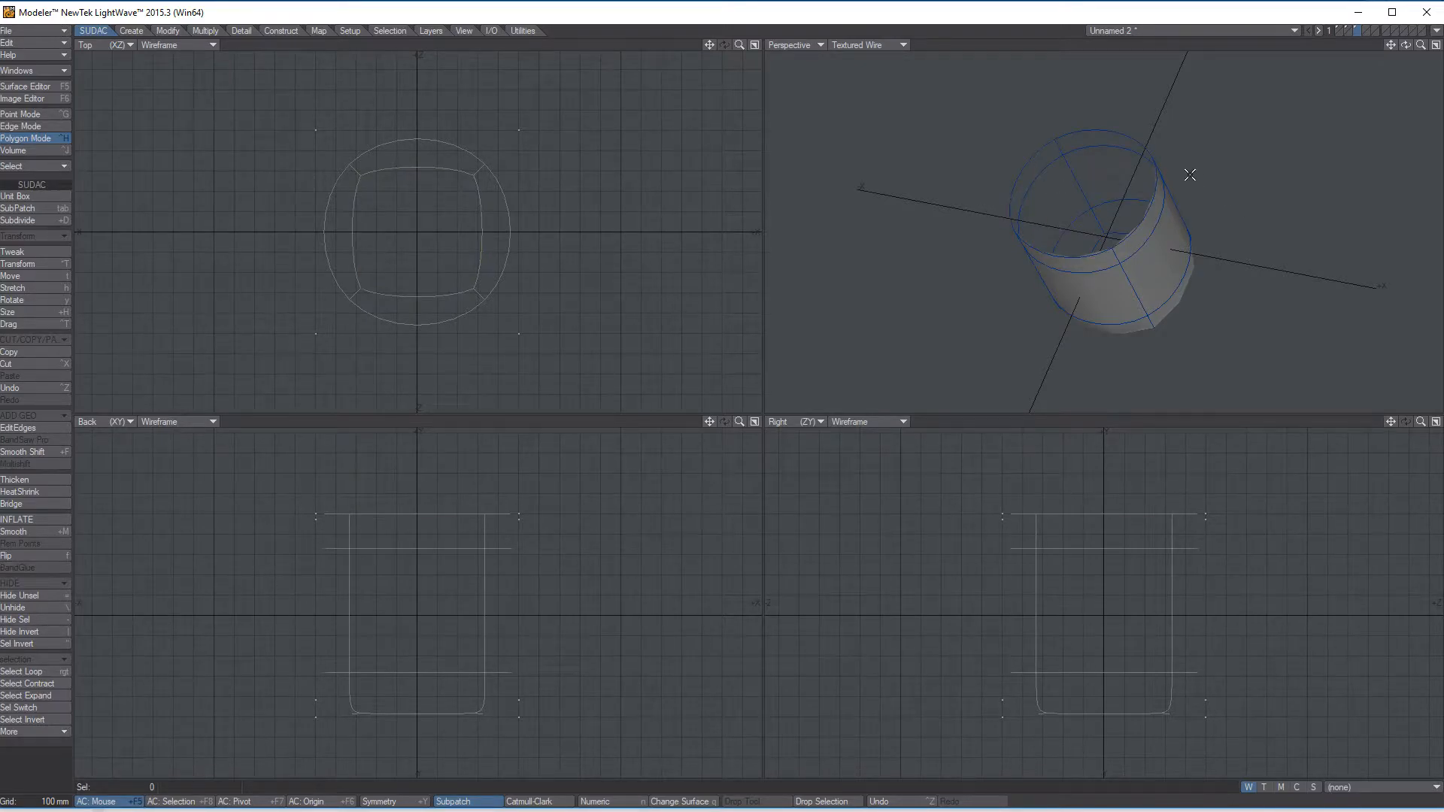
# - Thicken the open cup's single-layer shell outward to give it a solid wall and floor
pyautogui.keyDown('alt'); pyautogui.moveTo(1152, 290); pyautogui.dragTo(1240, 199); pyautogui.keyUp('alt')
pyautogui.keyDown('alt'); pyautogui.moveTo(1179, 233); pyautogui.dragTo(1038, 189); pyautogui.keyUp('alt')
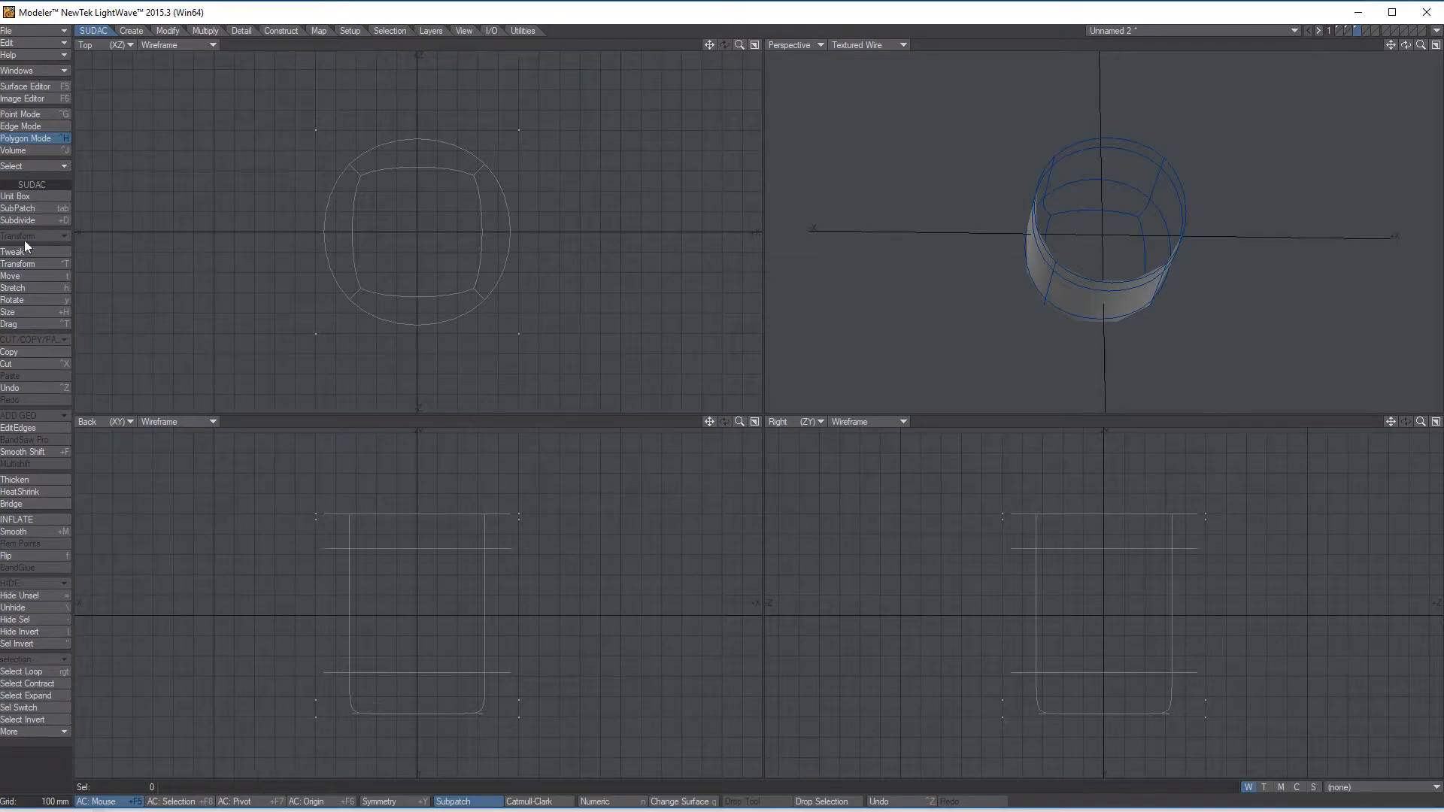
pyautogui.click(31, 480)
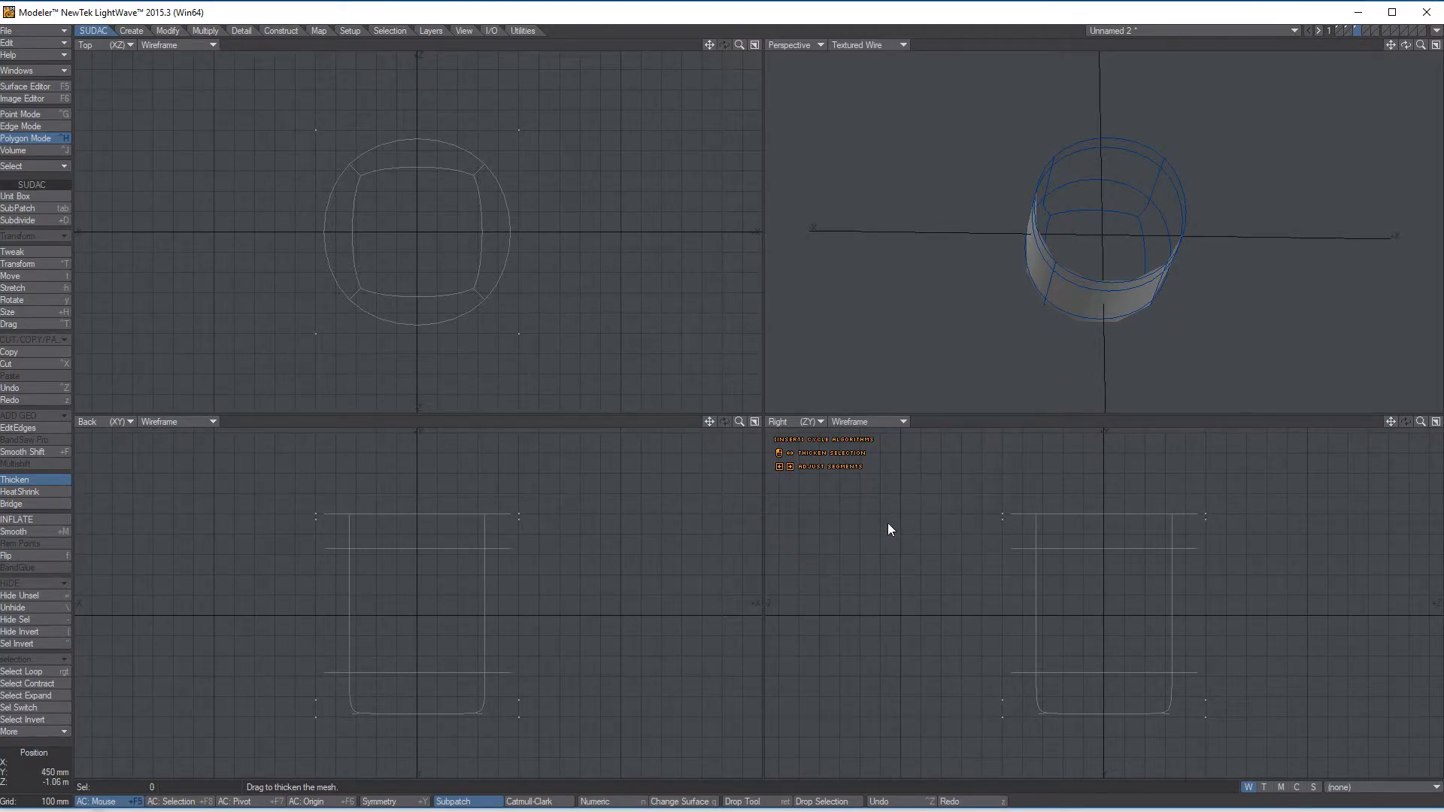
pyautogui.moveTo(876, 527); pyautogui.dragTo(1006, 517)
pyautogui.keyDown('alt'); pyautogui.moveTo(1138, 323); pyautogui.dragTo(981, 210); pyautogui.keyUp('alt')
# - Adjust the number of thickening segments so that extra edge loops run around the cup's rim, and finish the Thicken operation
pyautogui.press('Left')
pyautogui.press('Right')
pyautogui.press('Right')
pyautogui.press('Left')
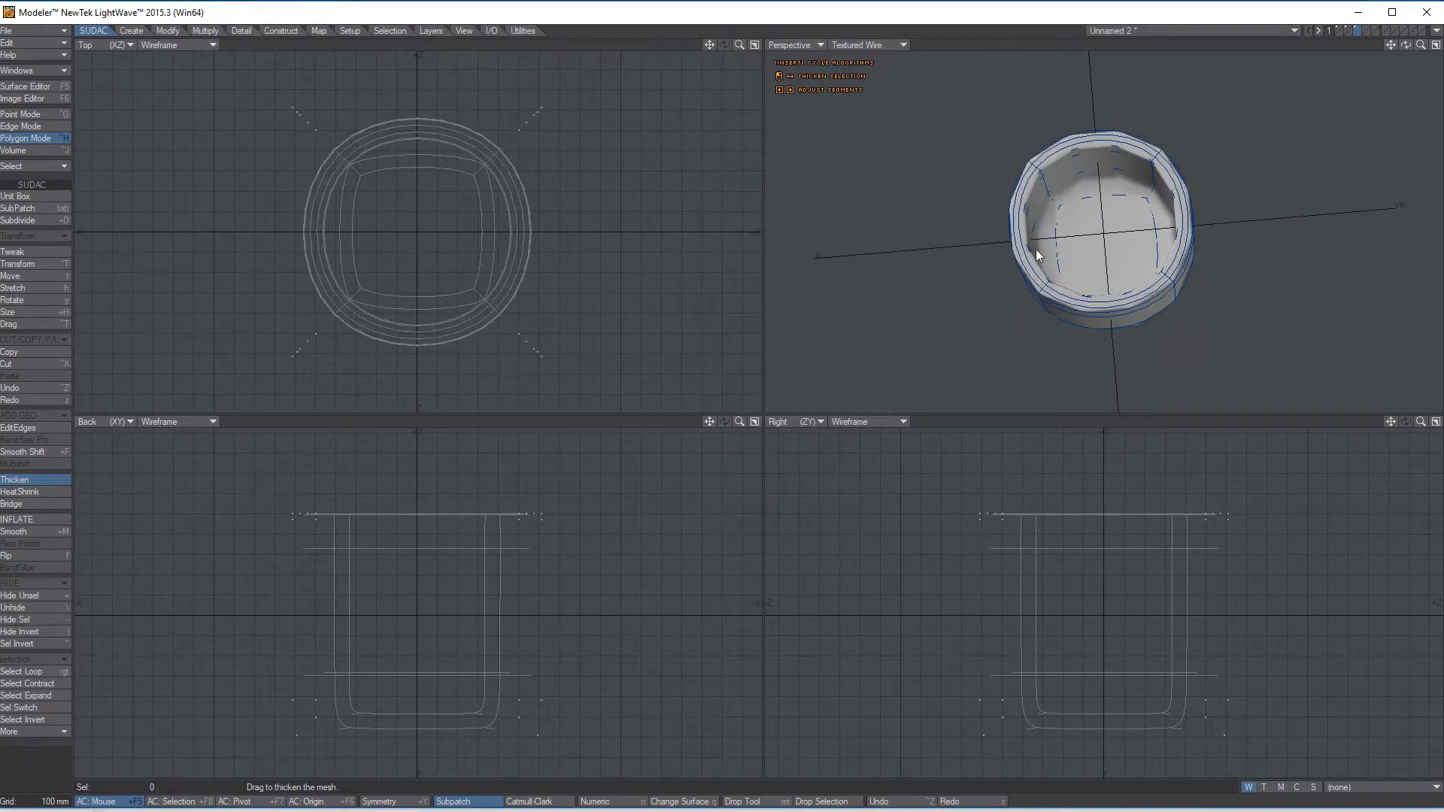
pyautogui.keyDown('alt'); pyautogui.moveTo(1140, 293); pyautogui.dragTo(1076, 343); pyautogui.keyUp('alt')
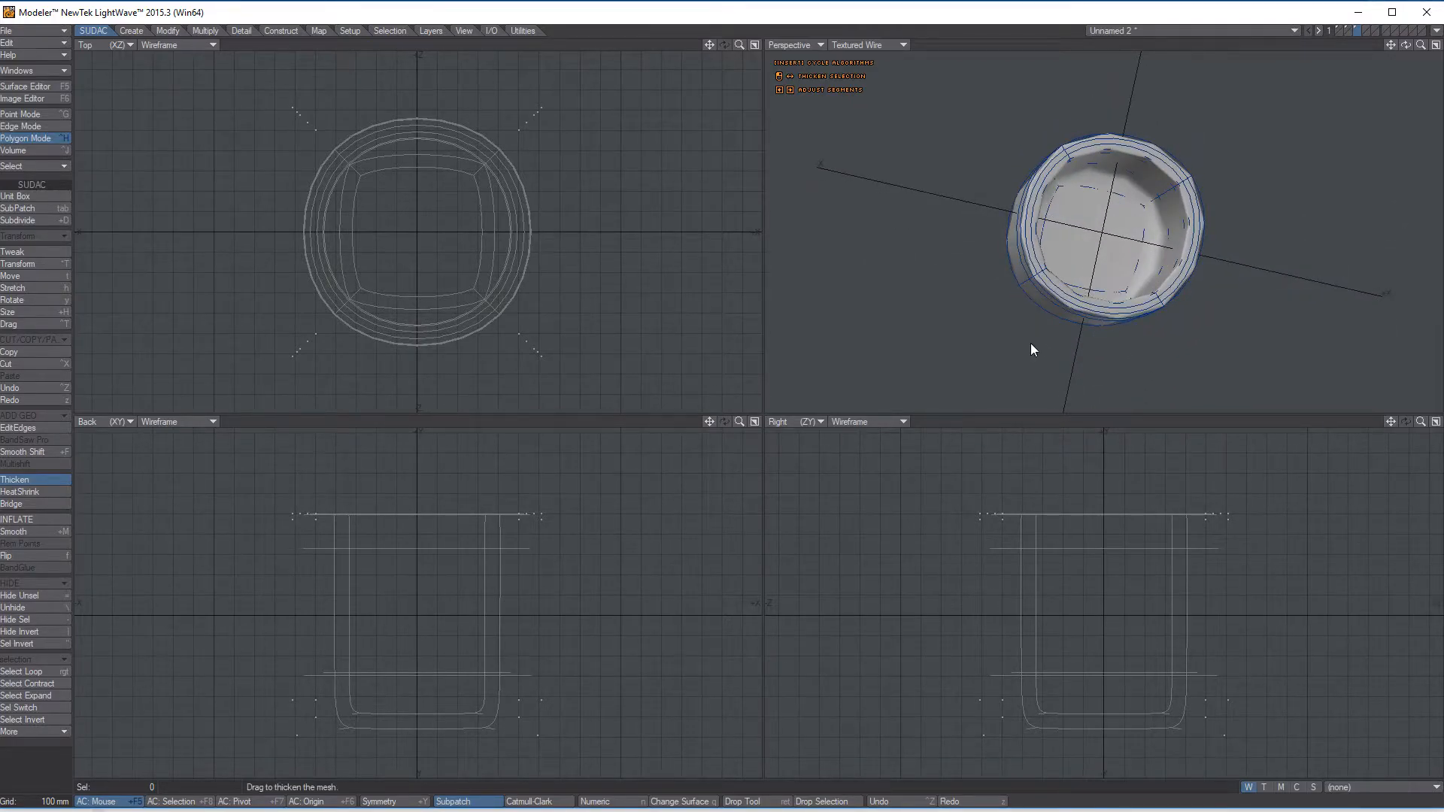
pyautogui.press('Return')
pyautogui.keyDown('alt'); pyautogui.moveTo(1154, 301); pyautogui.dragTo(1140, 350); pyautogui.keyUp('alt')
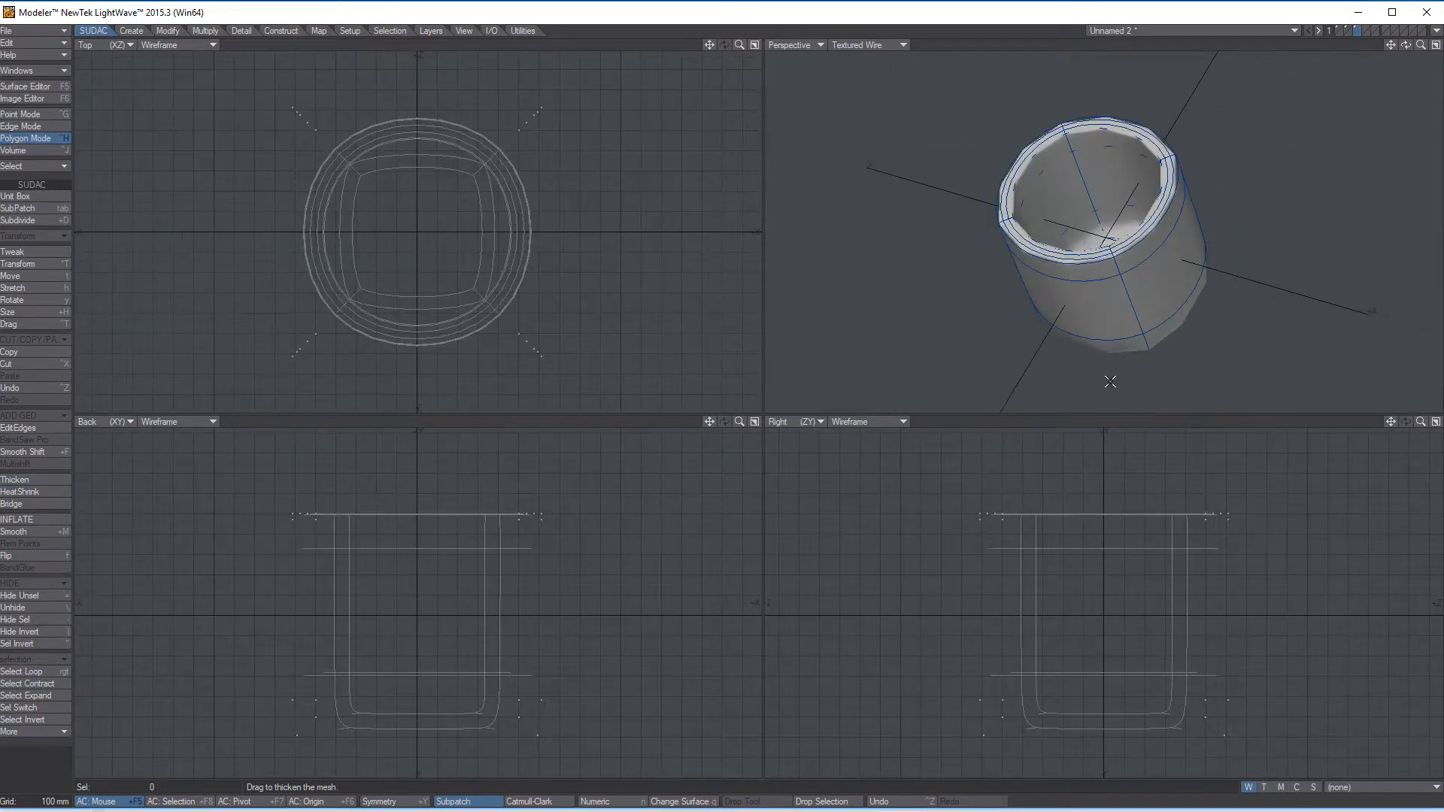
# - Lasso-select all the polygons in the cup's upper band, including the inner and outer sides and the rim's top surface
pyautogui.keyDown('alt'); pyautogui.moveTo(1141, 280); pyautogui.dragTo(1080, 474); pyautogui.keyUp('alt')
pyautogui.keyDown('alt'); pyautogui.moveTo(1098, 203); pyautogui.dragTo(1173, 259); pyautogui.keyUp('alt')
pyautogui.keyDown('alt'); pyautogui.moveTo(1046, 474); pyautogui.dragTo(1008, 504); pyautogui.keyUp('alt')
pyautogui.keyDown('alt'); pyautogui.moveTo(1090, 237); pyautogui.dragTo(1226, 115); pyautogui.keyUp('alt')
pyautogui.keyDown('alt'); pyautogui.moveTo(1108, 228); pyautogui.dragTo(1066, 389); pyautogui.keyUp('alt')
pyautogui.keyDown('alt'); pyautogui.moveTo(1004, 468); pyautogui.dragTo(993, 431); pyautogui.keyUp('alt')
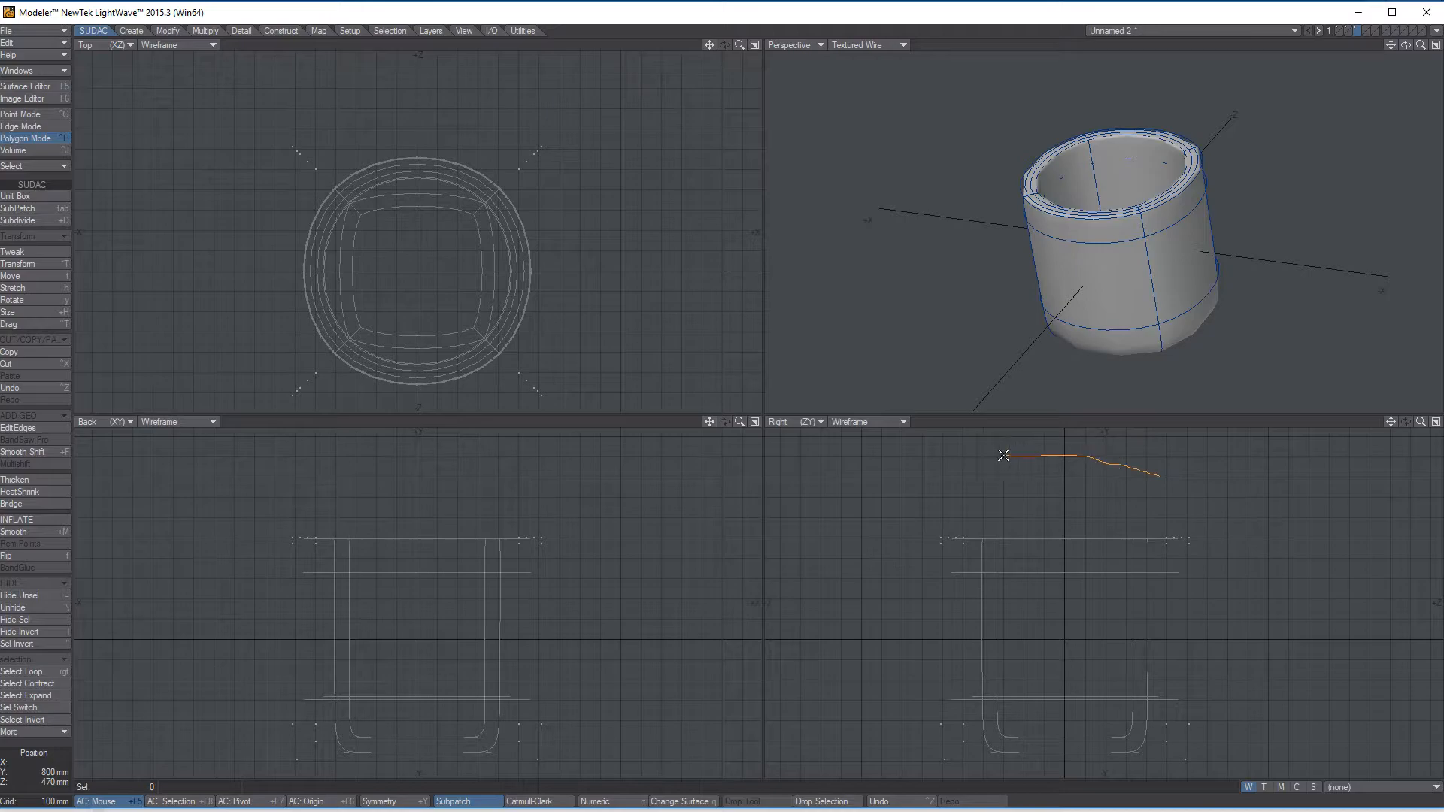
pyautogui.moveTo(870, 565)
pyautogui.mouseDown(button='right')
pyautogui.moveTo(1008, 635)
pyautogui.moveTo(1237, 576)
pyautogui.mouseUp(button='right')
pyautogui.moveTo(1173, 233)
pyautogui.keyDown('alt'); pyautogui.mouseDown()
pyautogui.moveTo(1116, 215)
pyautogui.moveTo(1075, 226)
pyautogui.moveTo(1109, 218)
pyautogui.moveTo(1081, 227)
pyautogui.moveTo(1282, 364)
pyautogui.mouseUp(); pyautogui.keyUp('alt')
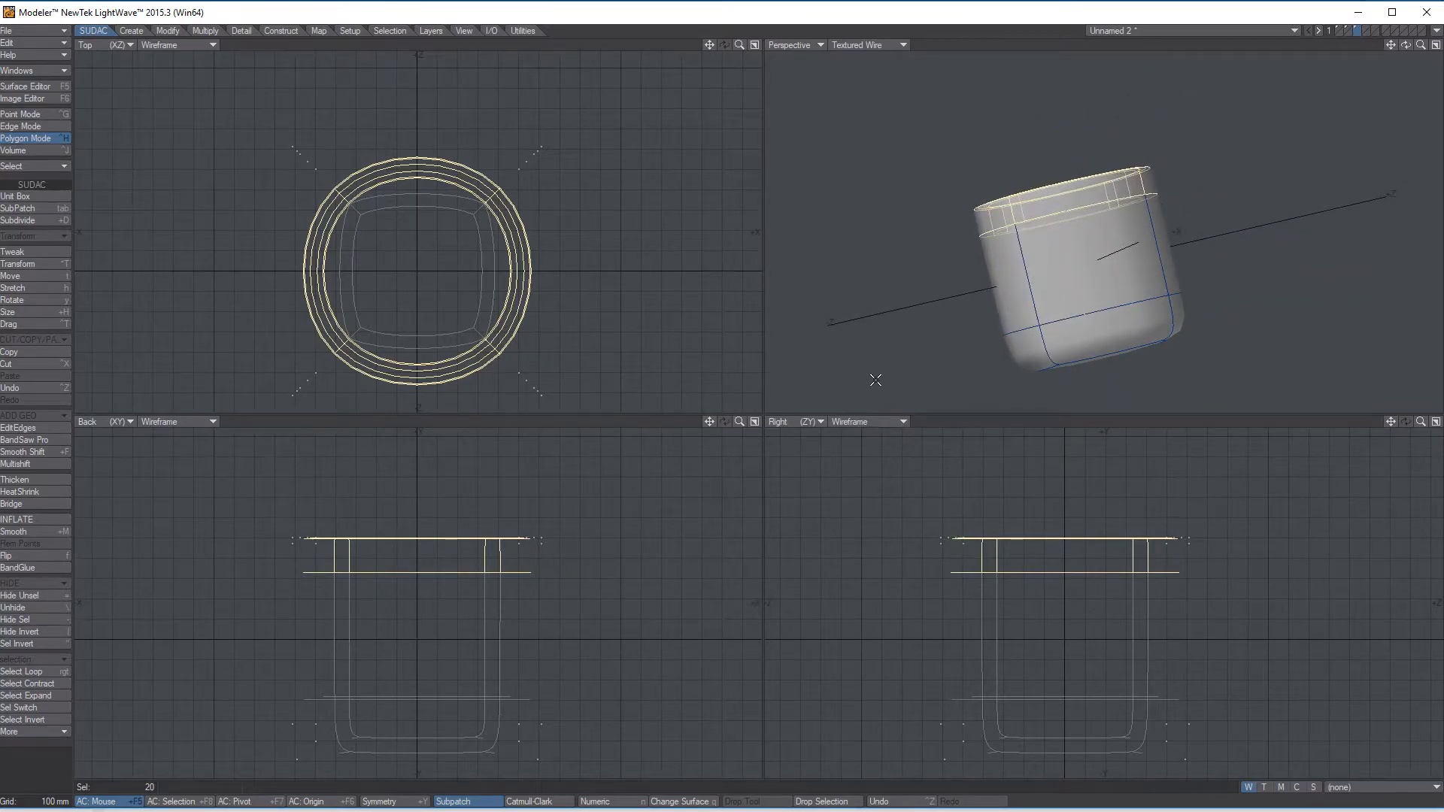
# - Try to Smooth Shift the selected rim polygons with a visible offset, and undo it
pyautogui.hotkey('shift', 'f')
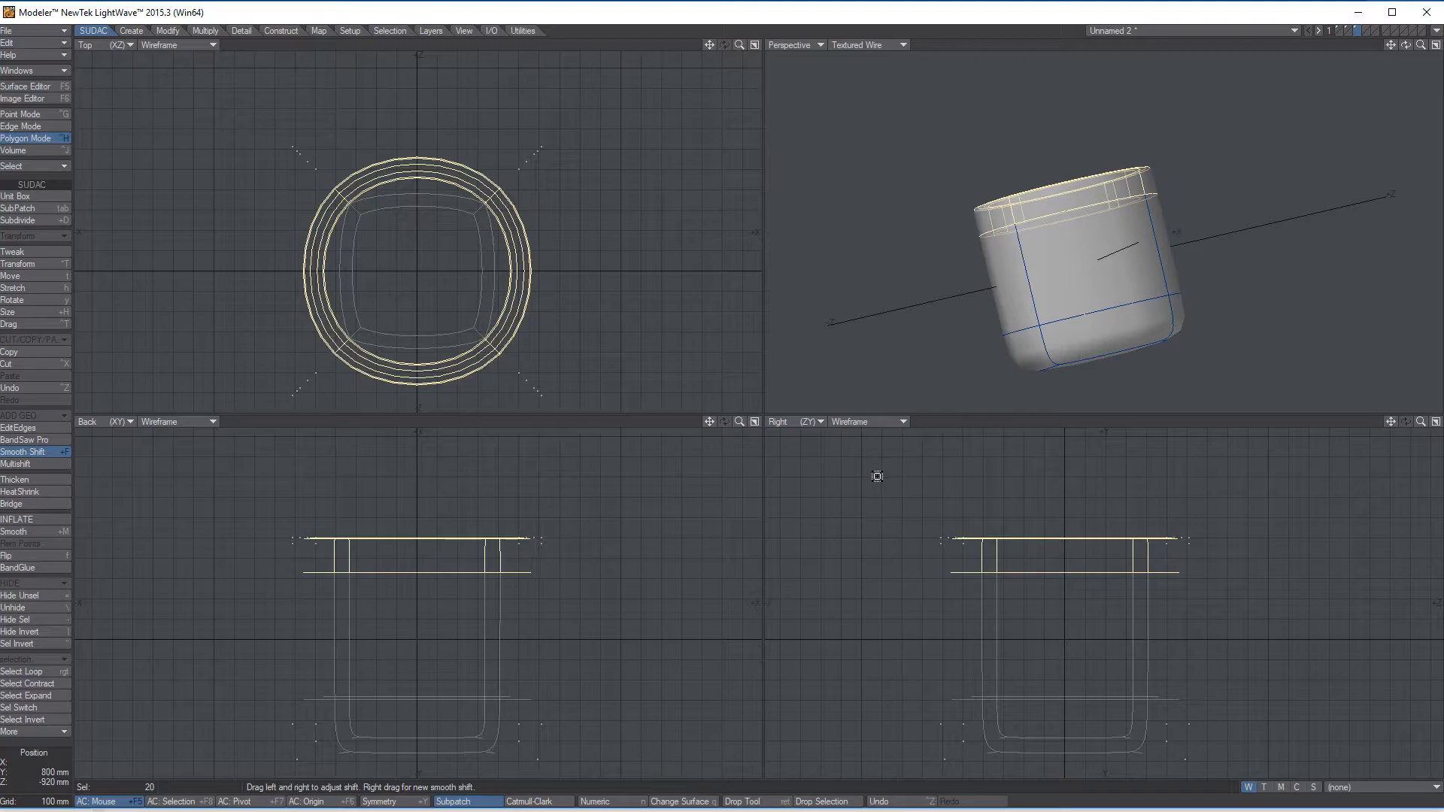
pyautogui.moveTo(879, 475); pyautogui.dragTo(918, 477)
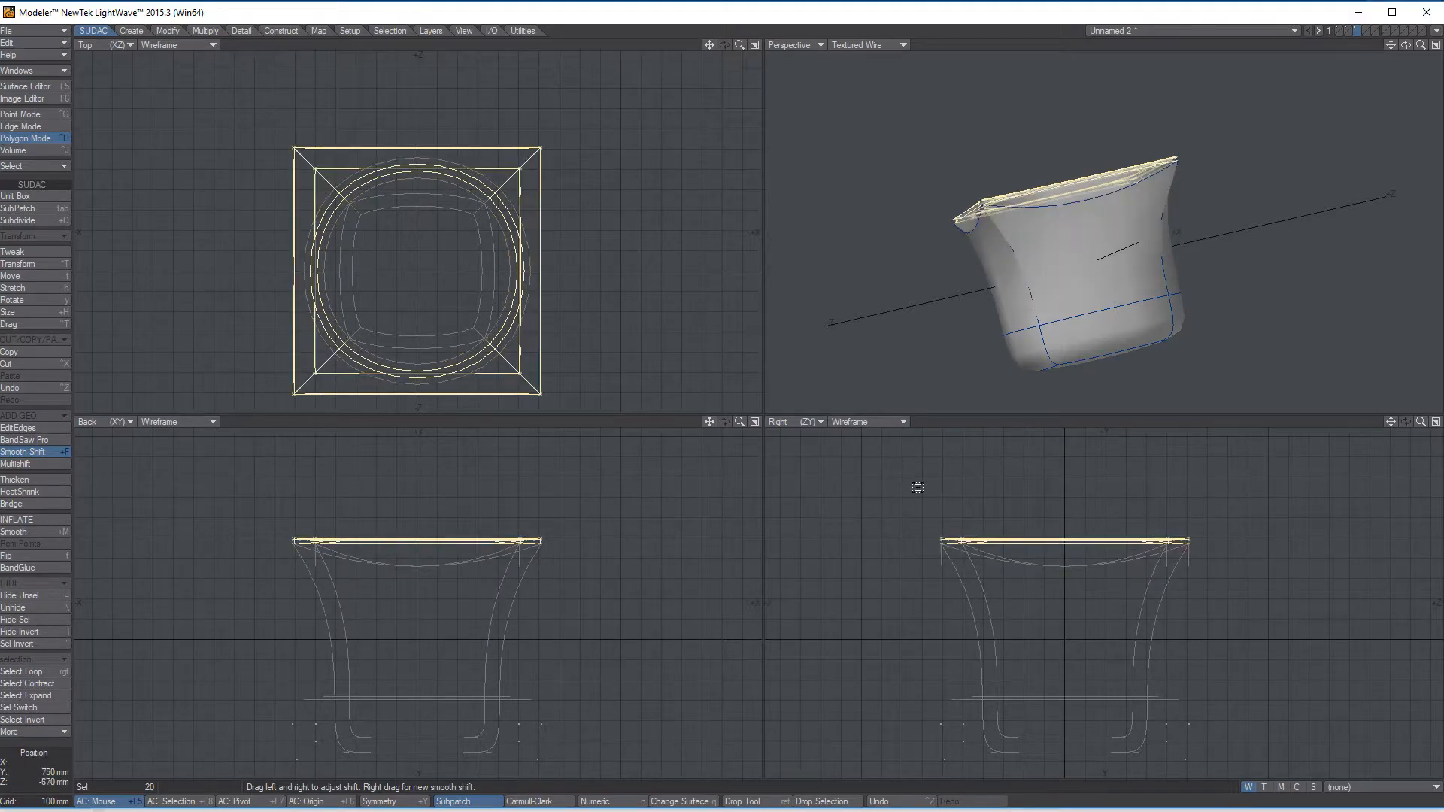
pyautogui.keyDown('alt'); pyautogui.moveTo(1068, 154); pyautogui.dragTo(1090, 267); pyautogui.keyUp('alt')
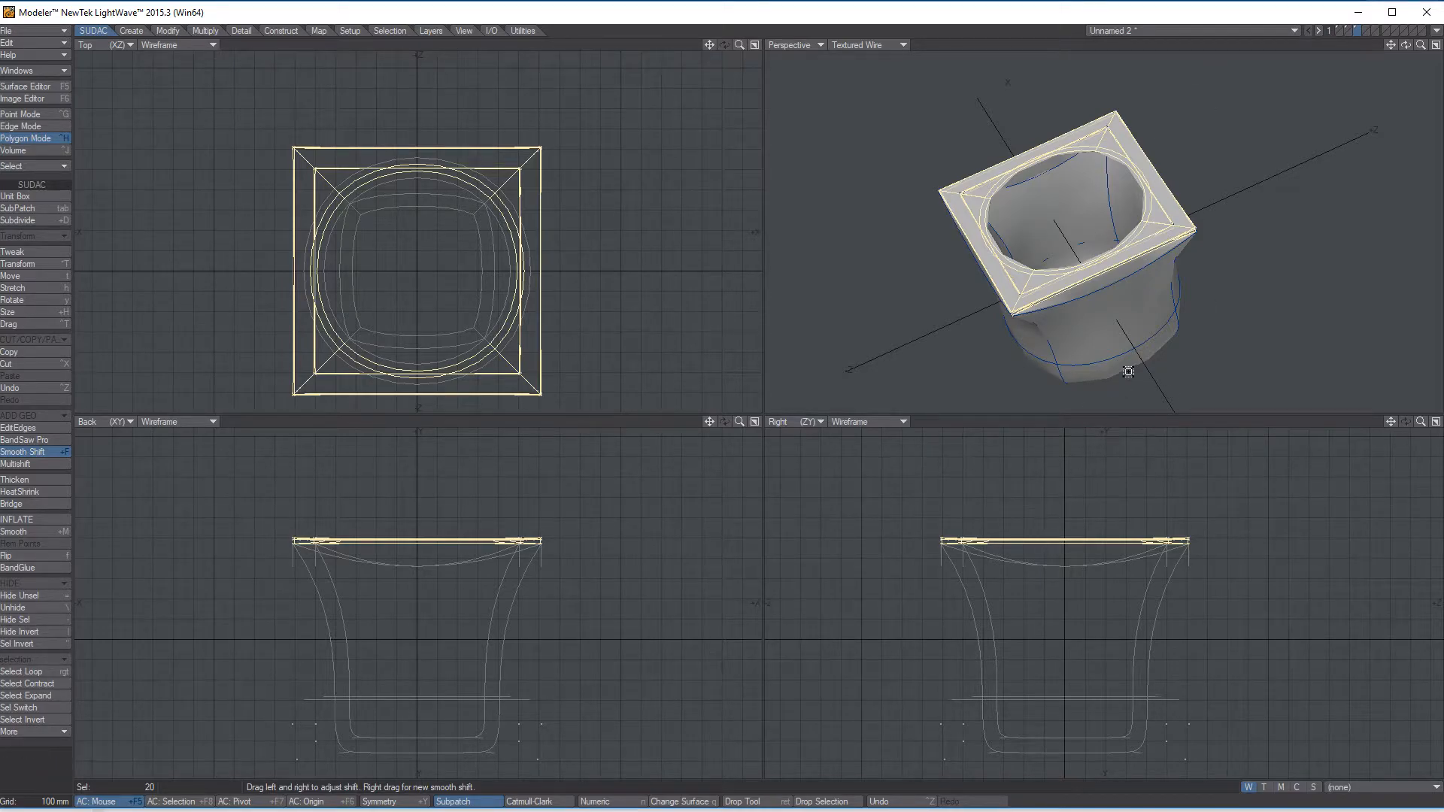
pyautogui.keyDown('alt'); pyautogui.moveTo(1128, 372); pyautogui.dragTo(1116, 226); pyautogui.keyUp('alt')
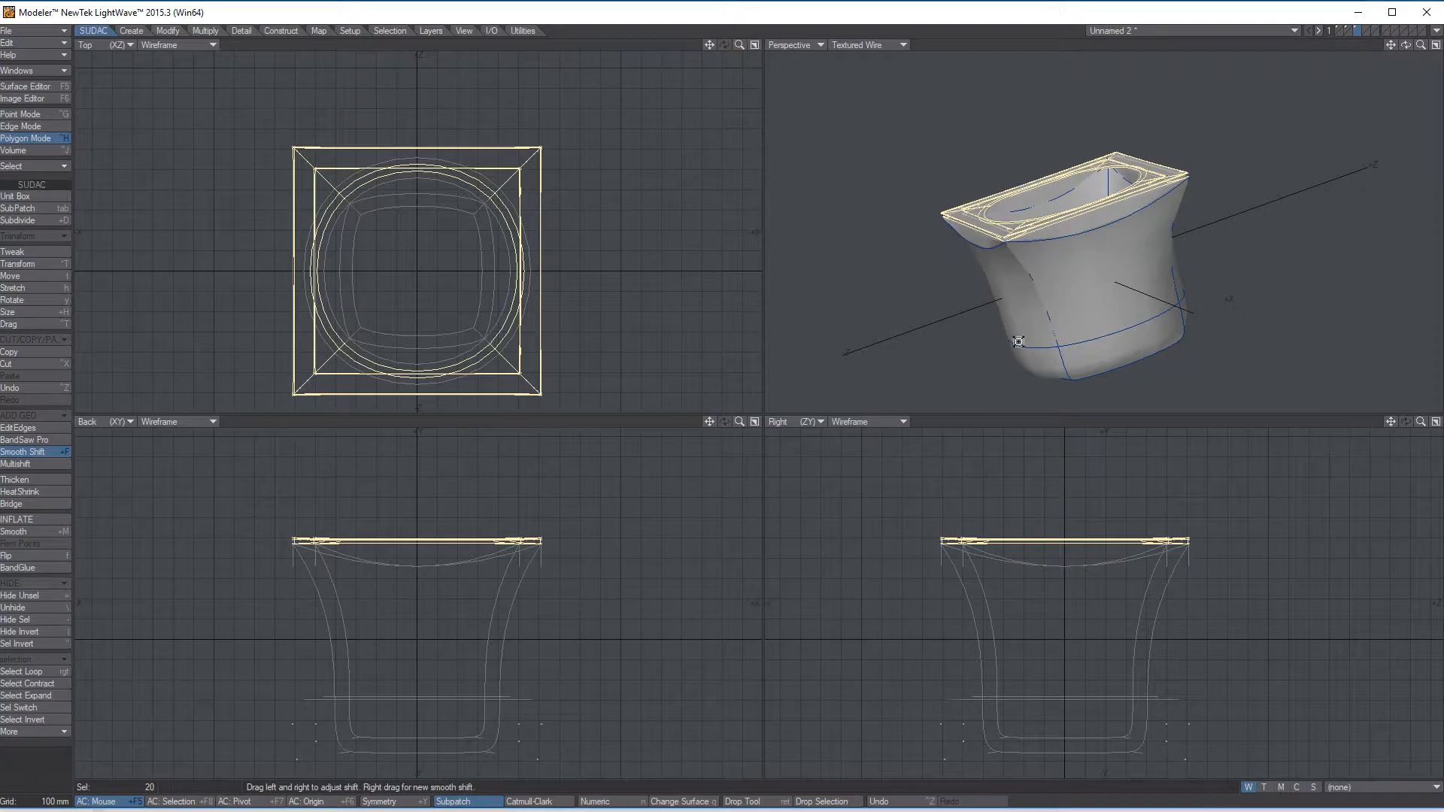
pyautogui.hotkey('ctrl', 'z')
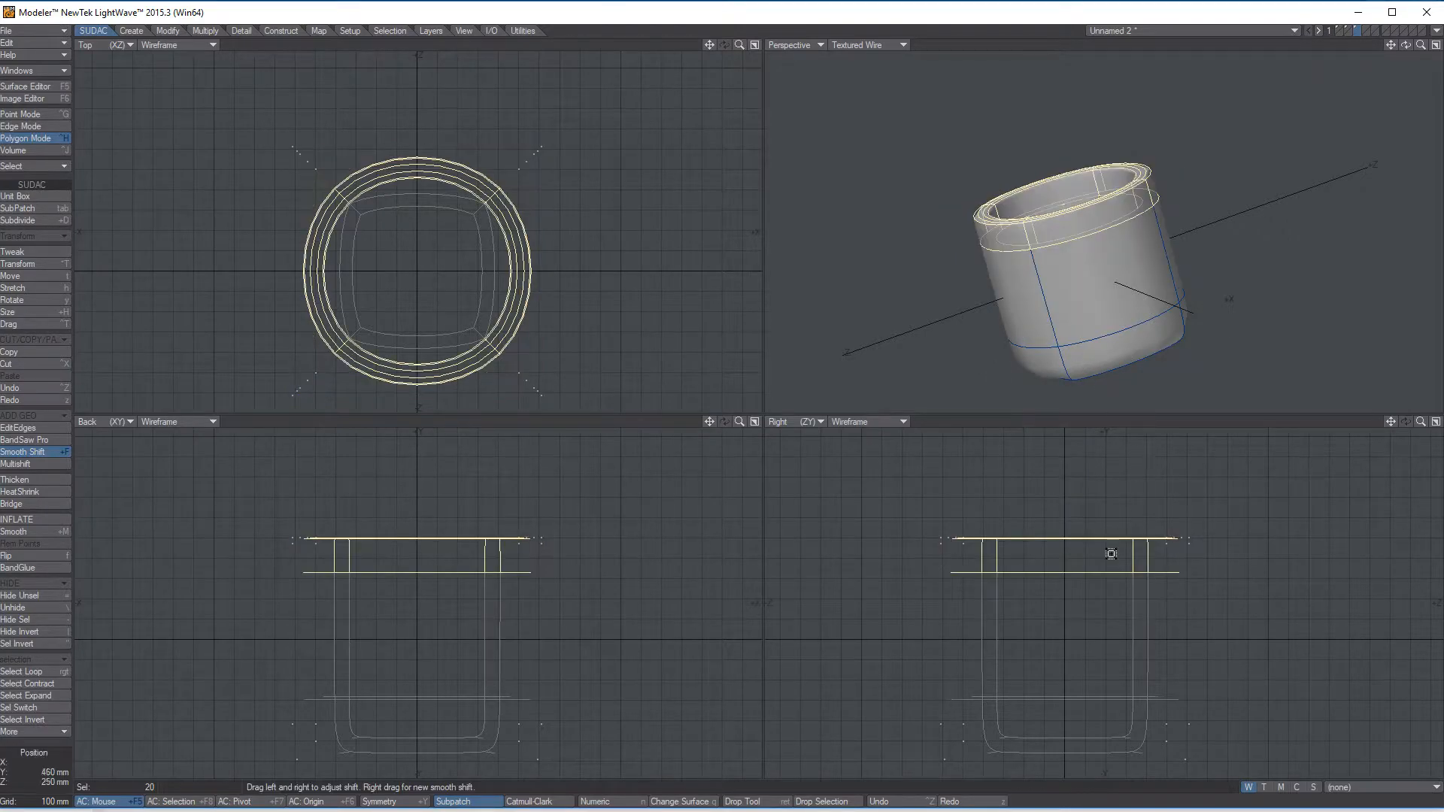
# - Smooth Shift the selected rim polygons in place without an offset and stretch them outward evenly around the origin in the XZ plane
pyautogui.click(1065, 492)
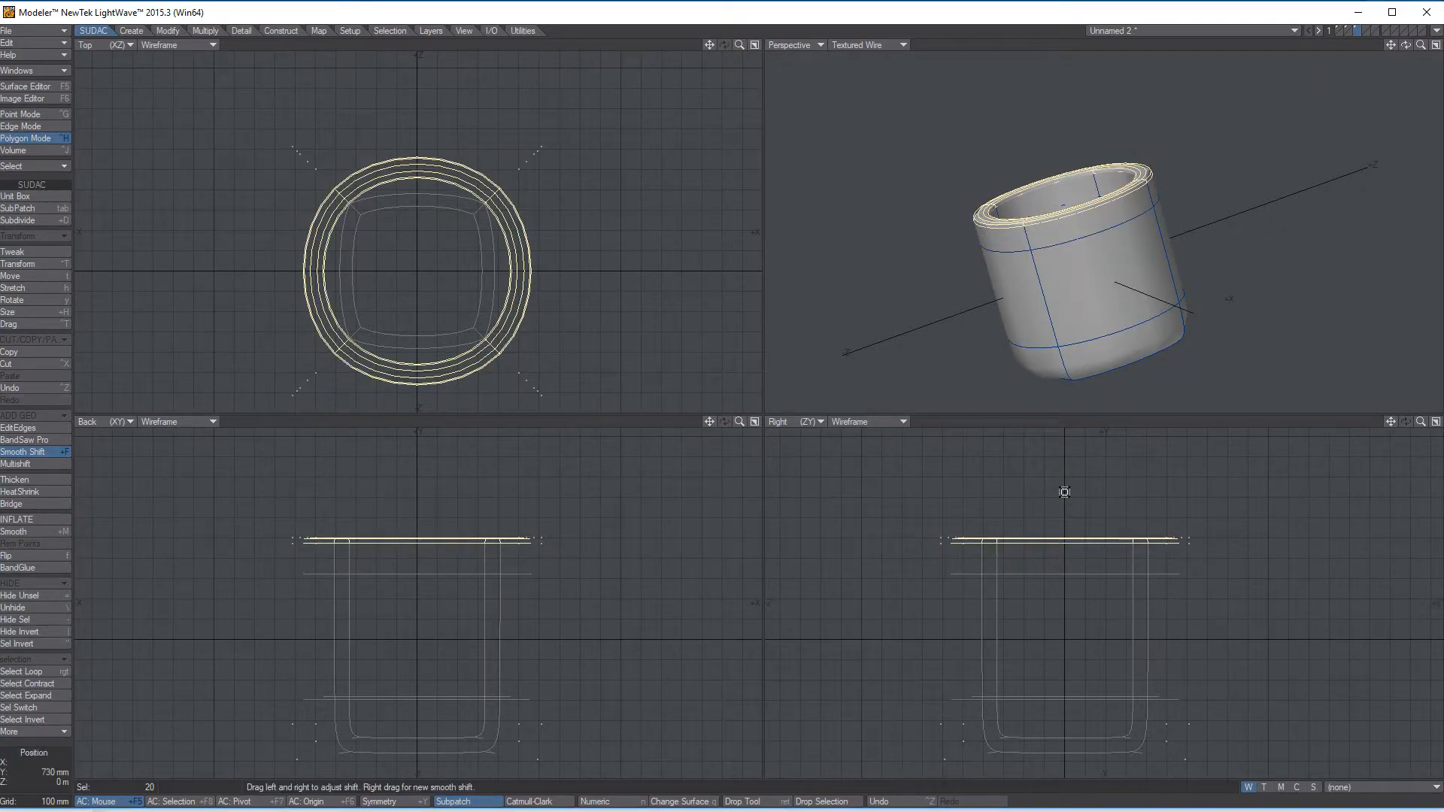
pyautogui.press('h')
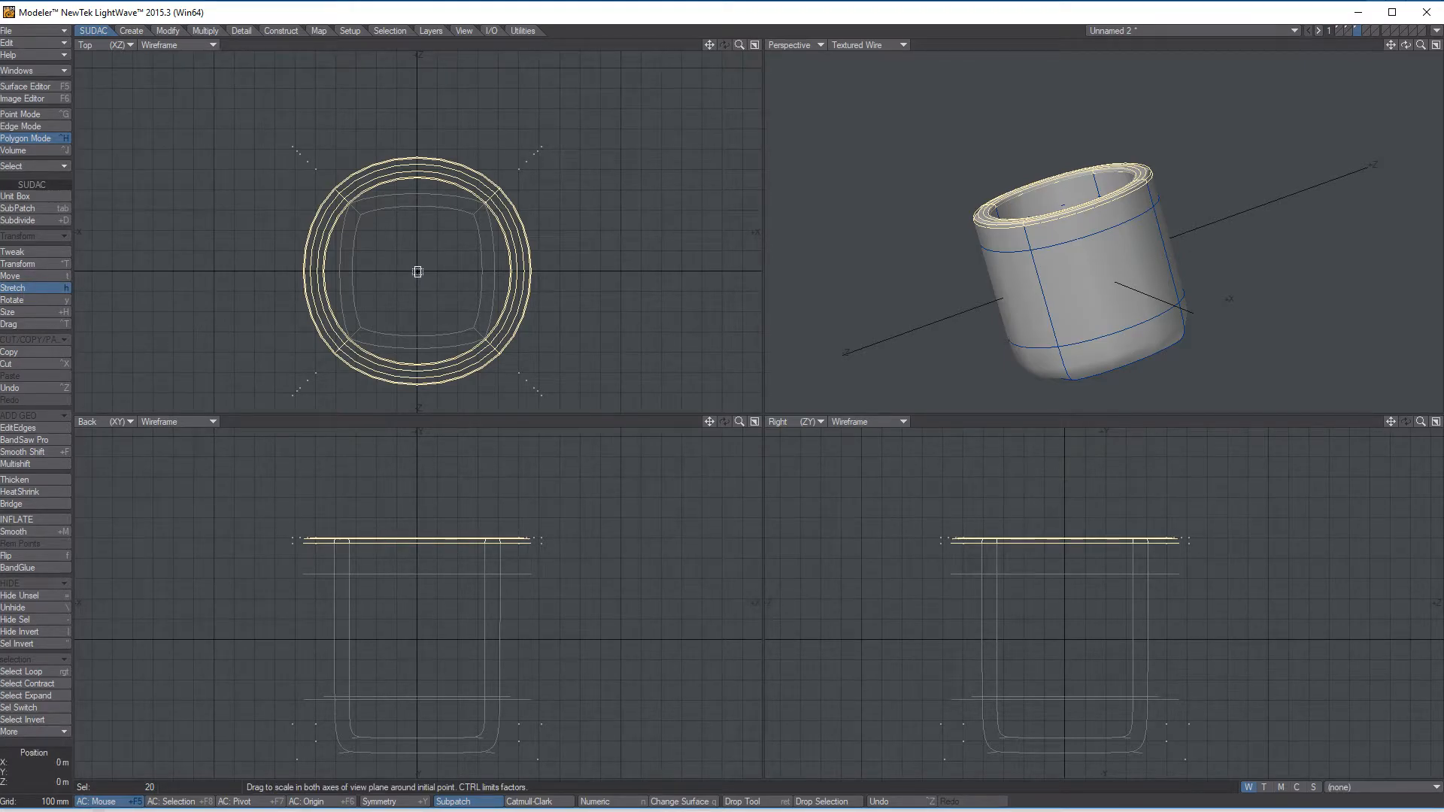
pyautogui.click(417, 272)
pyautogui.moveTo(417, 272); pyautogui.dragTo(549, 246)
pyautogui.keyDown('alt'); pyautogui.moveTo(1007, 293); pyautogui.dragTo(1023, 218); pyautogui.keyUp('alt')
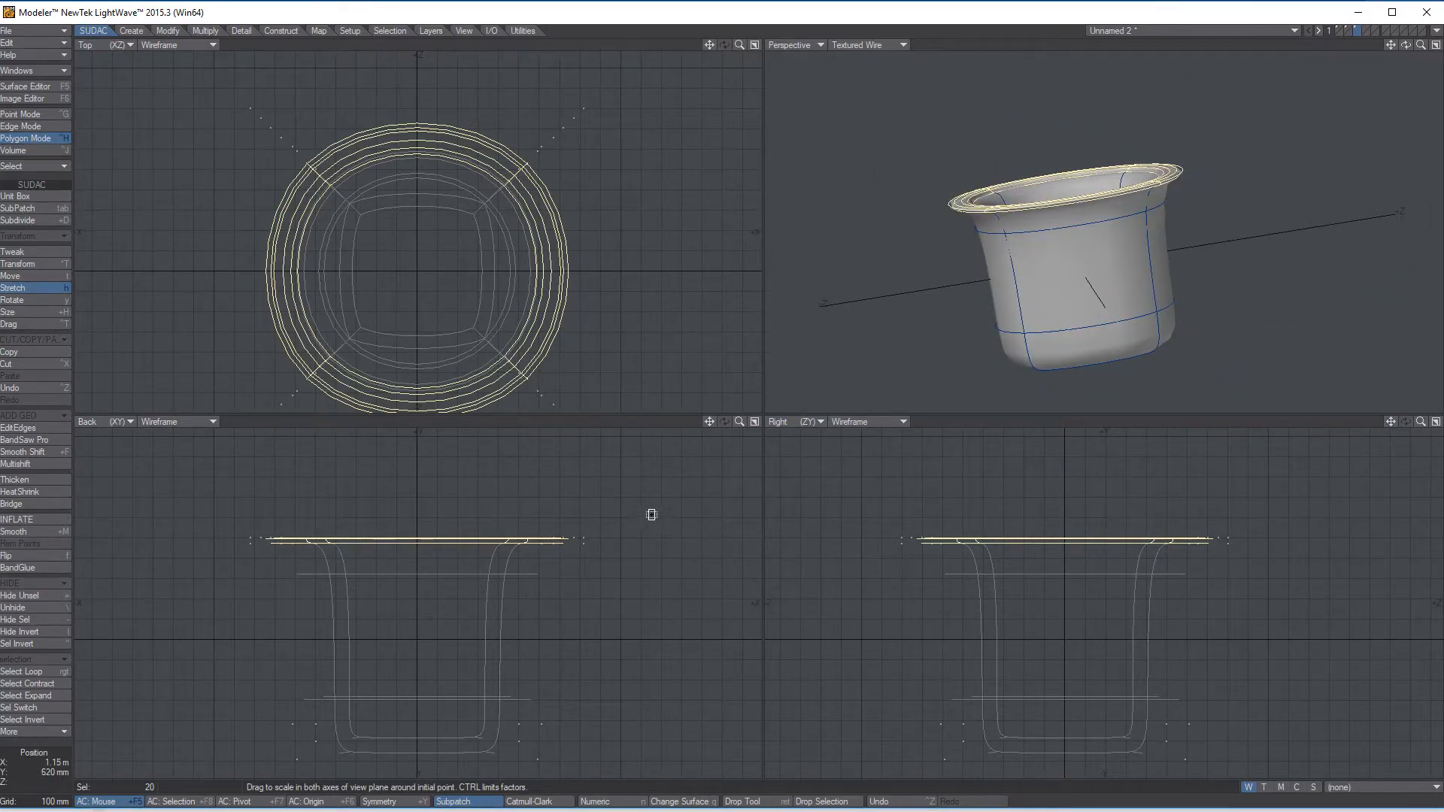
# - Smooth Shift the widened rim again in place, move the new polygons straight up along Y to raise the lip, and clear the selection
pyautogui.hotkey('shift', 'f')
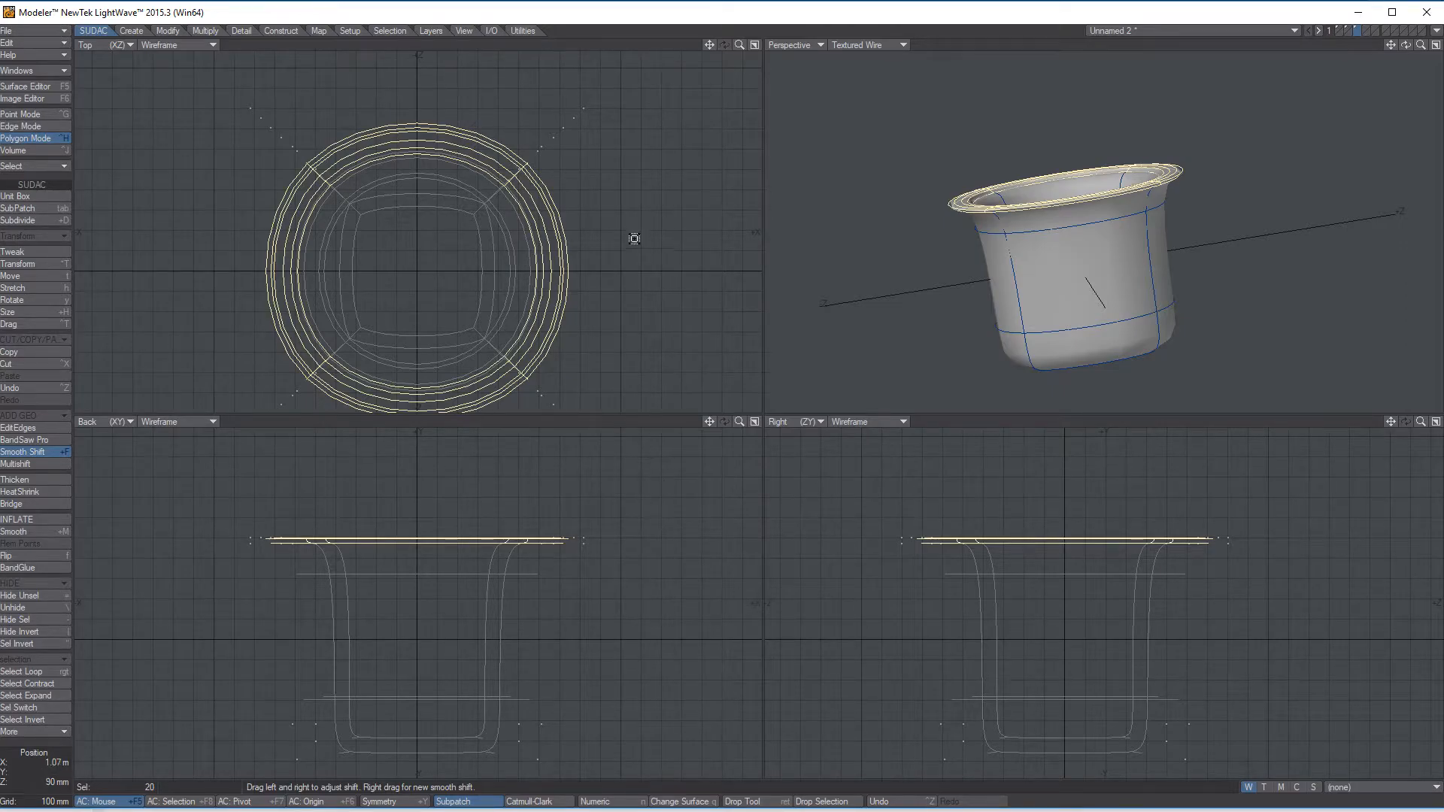
pyautogui.click(677, 523)
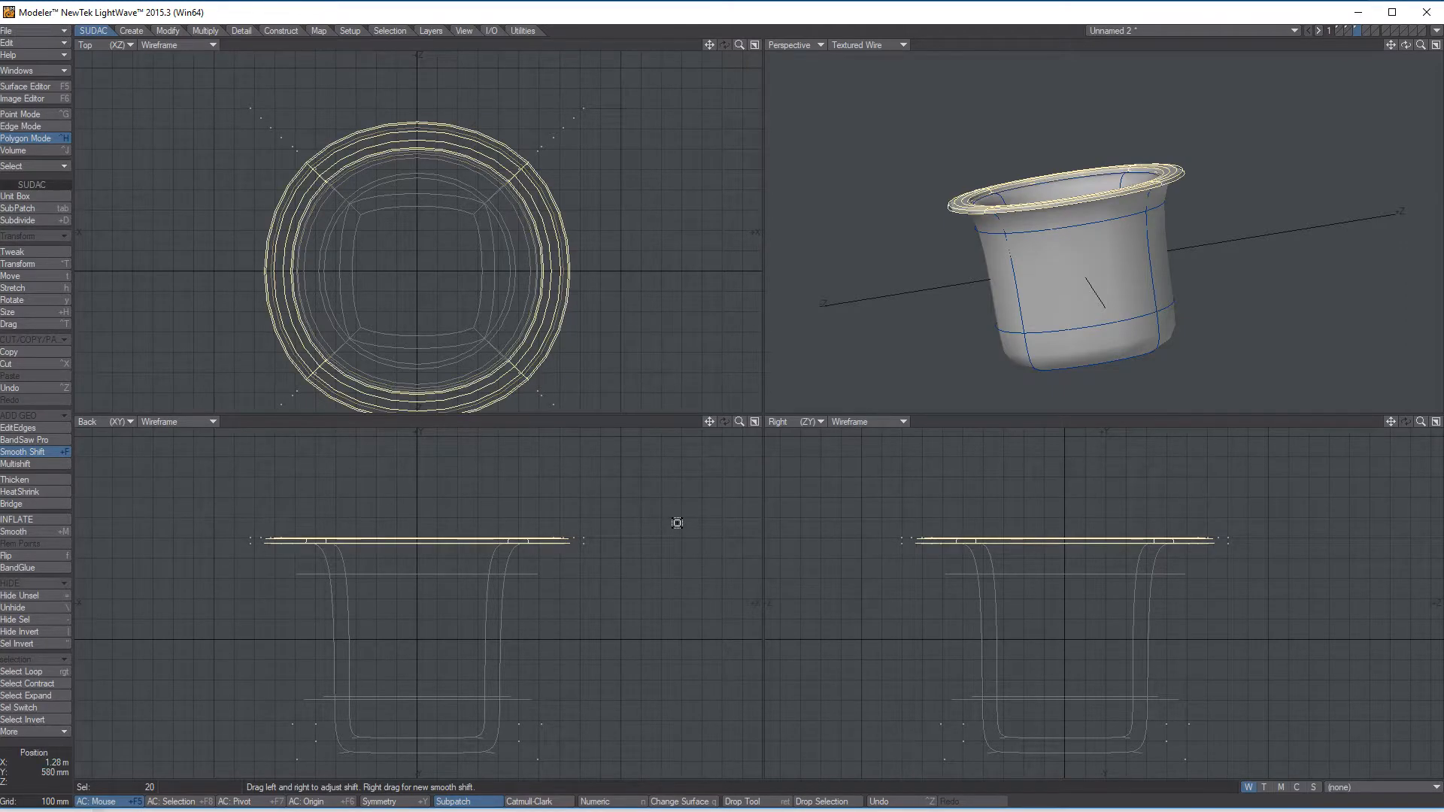
pyautogui.press('t')
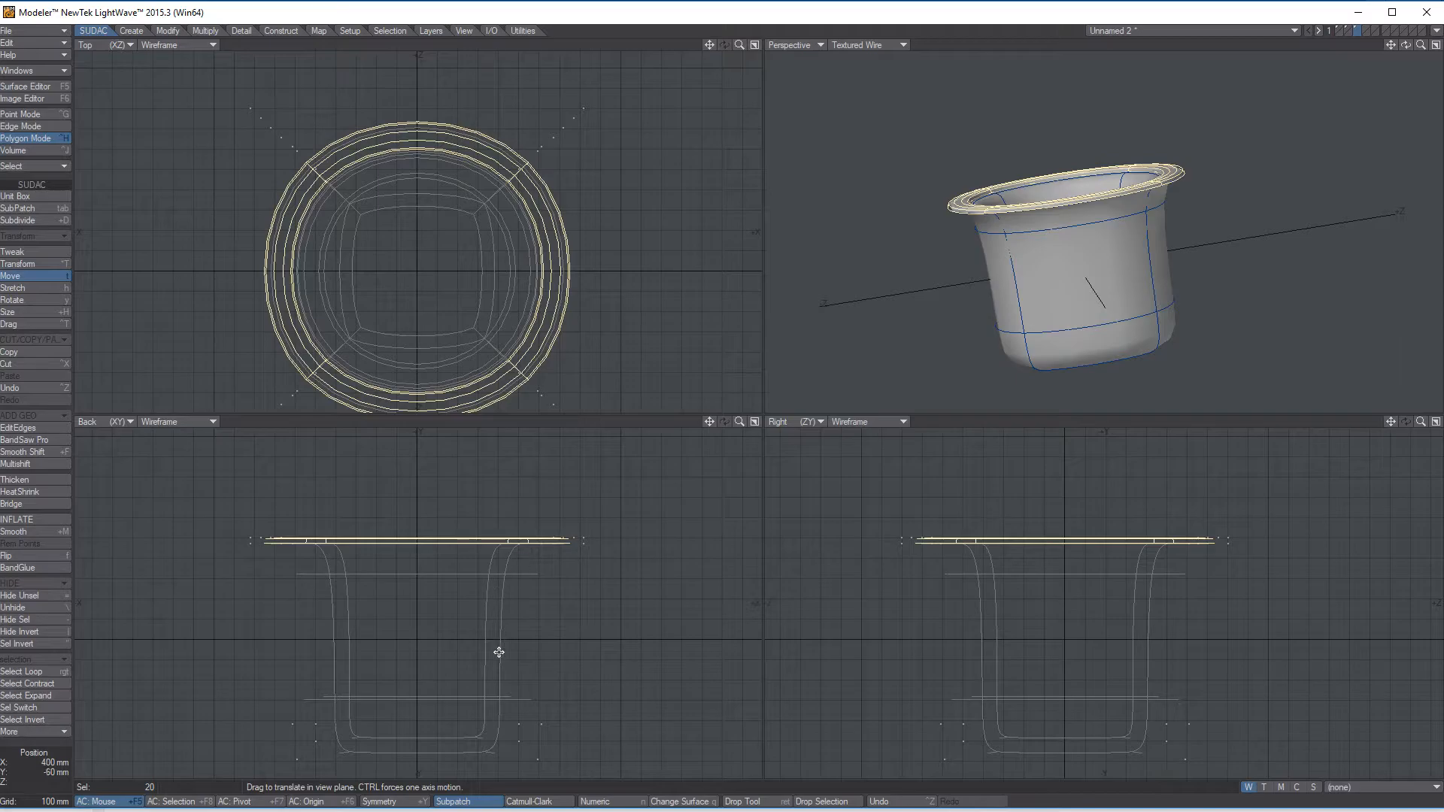
pyautogui.moveTo(498, 651); pyautogui.dragTo(499, 592)
pyautogui.keyDown('alt'); pyautogui.moveTo(1082, 174); pyautogui.dragTo(1078, 276); pyautogui.keyUp('alt')
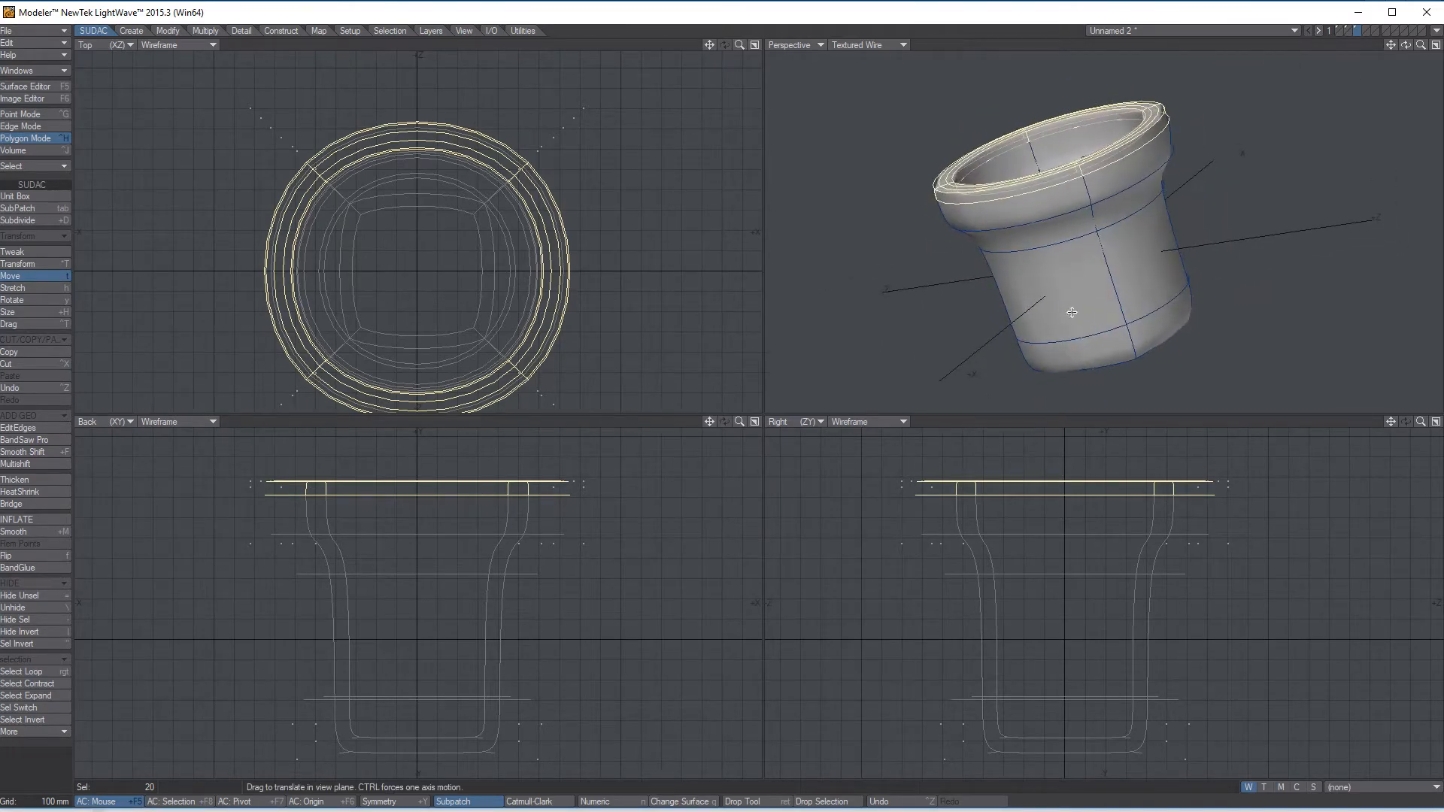
pyautogui.press('space')
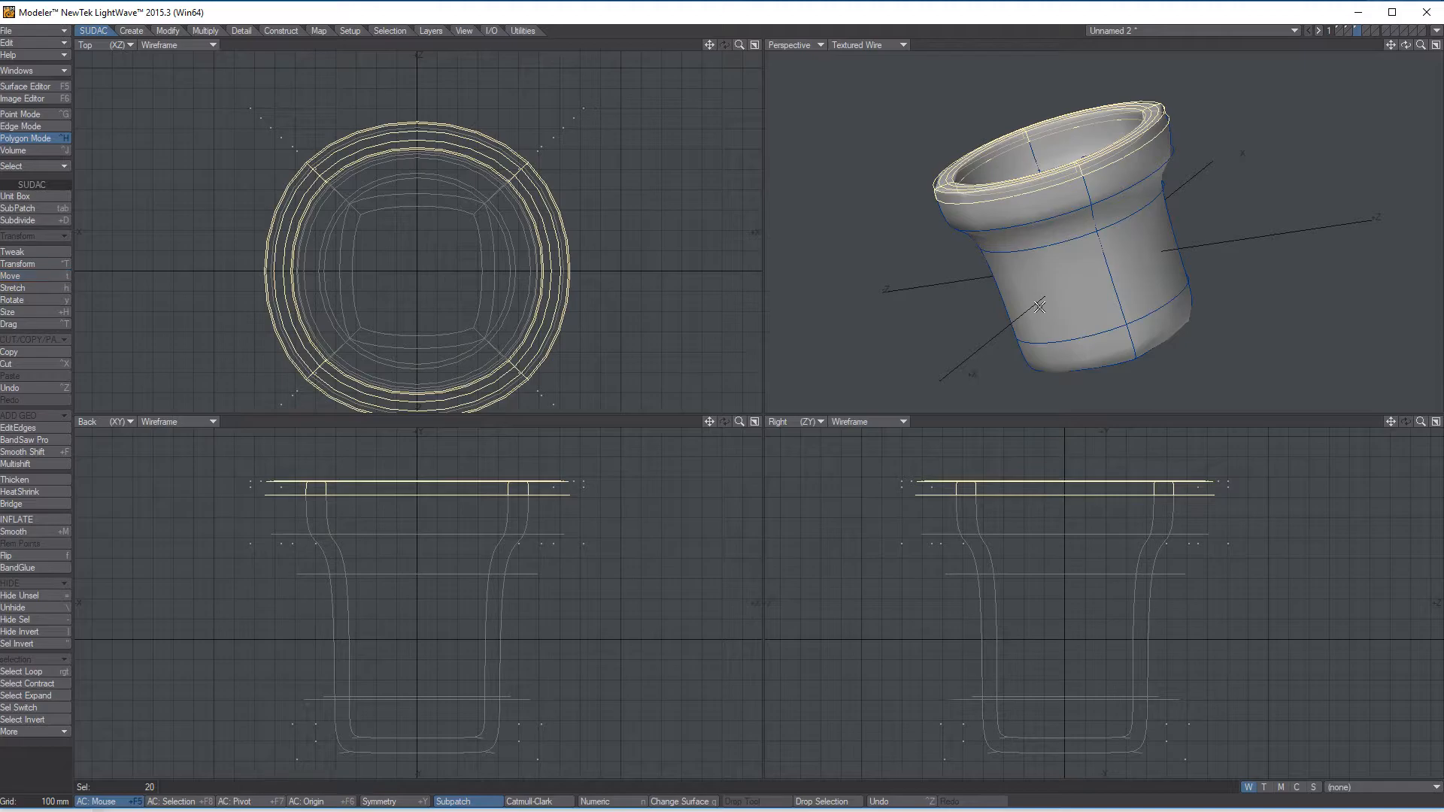
pyautogui.click(42, 775)
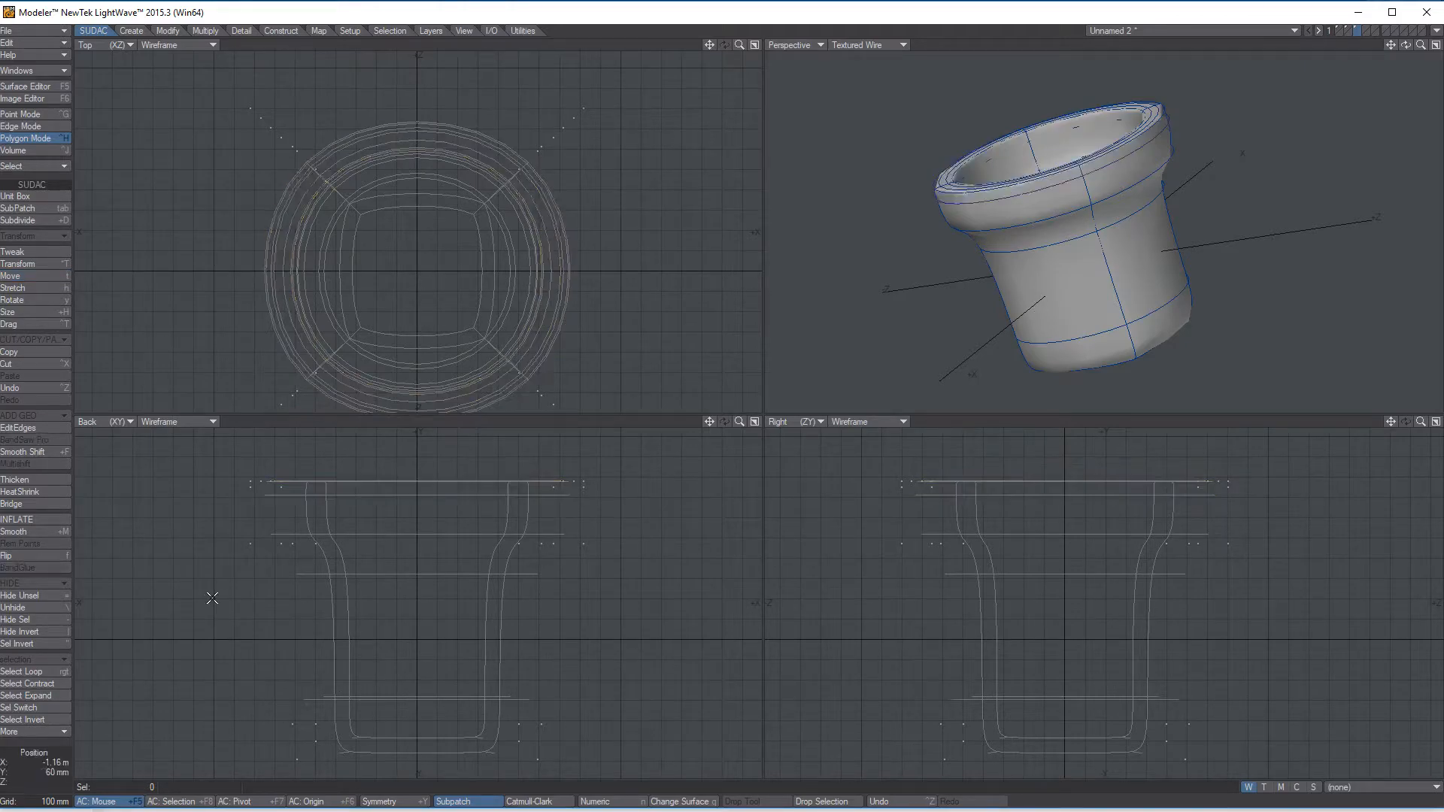
# - Select the four outer side polygons around the raised lip and split them with BandSaw Pro to add a middle edge loop
pyautogui.keyDown('alt'); pyautogui.moveTo(1033, 213); pyautogui.dragTo(1066, 204); pyautogui.keyUp('alt')
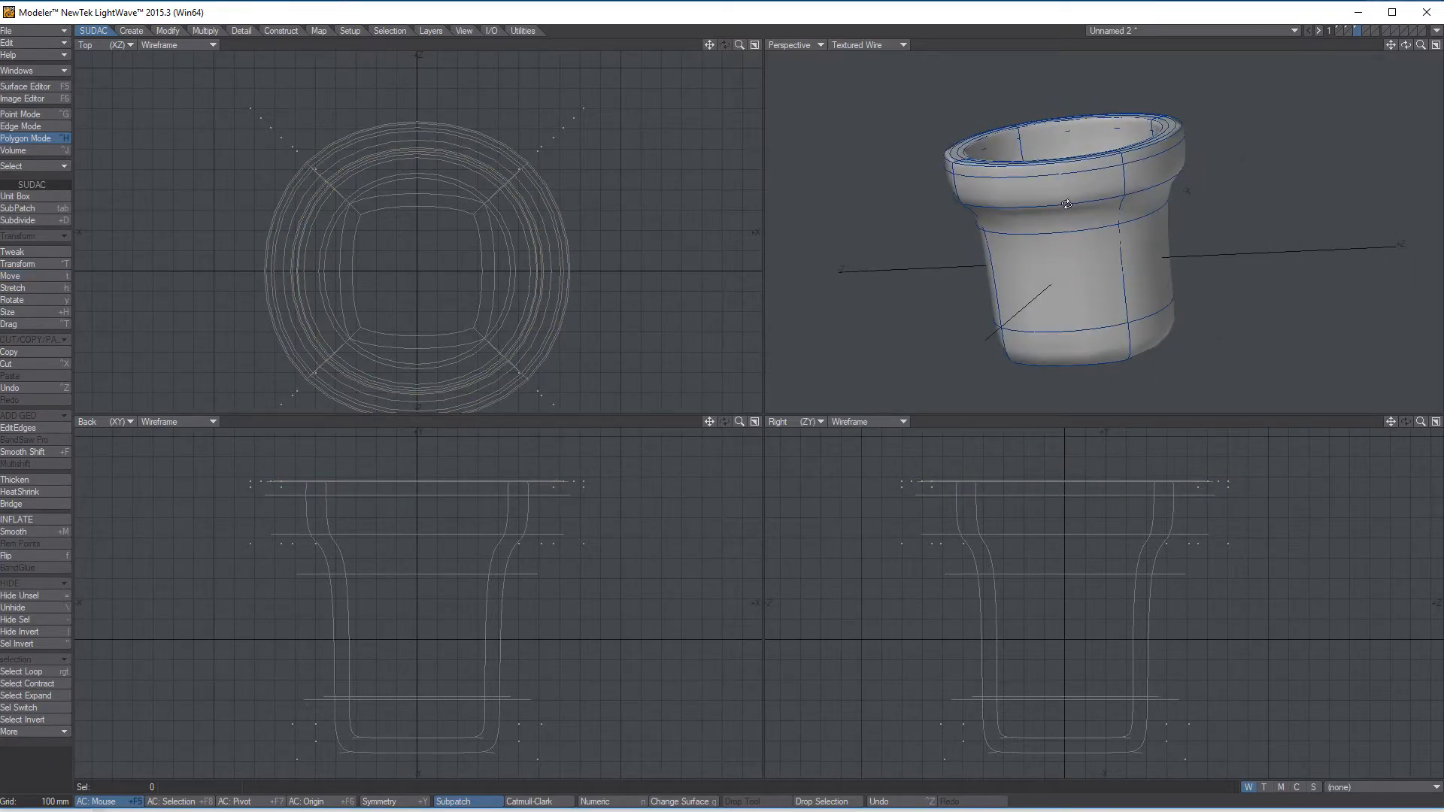
pyautogui.keyDown('alt'); pyautogui.keyDown('shift'); pyautogui.moveTo(1099, 262); pyautogui.dragTo(1048, 244); pyautogui.keyUp('shift'); pyautogui.keyUp('alt')
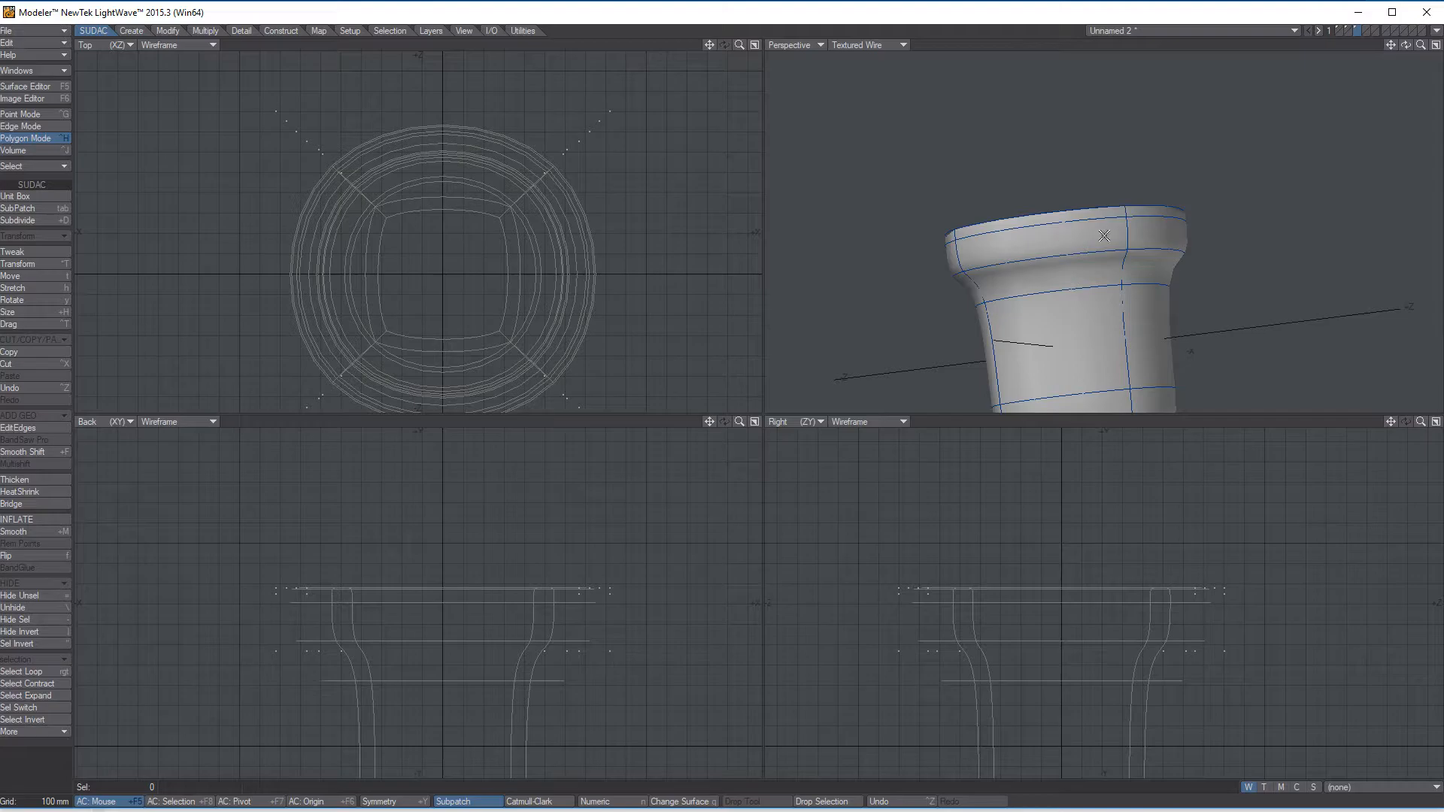
pyautogui.keyDown('alt'); pyautogui.moveTo(1163, 258); pyautogui.dragTo(1011, 258); pyautogui.keyUp('alt')
pyautogui.click(1081, 248)
pyautogui.click(1119, 251)
pyautogui.moveTo(1190, 252)
pyautogui.keyDown('alt'); pyautogui.mouseDown()
pyautogui.moveTo(978, 245)
pyautogui.moveTo(1177, 277)
pyautogui.mouseUp(); pyautogui.keyUp('alt')
pyautogui.keyDown('alt'); pyautogui.moveTo(1147, 225); pyautogui.dragTo(1080, 250); pyautogui.keyUp('alt')
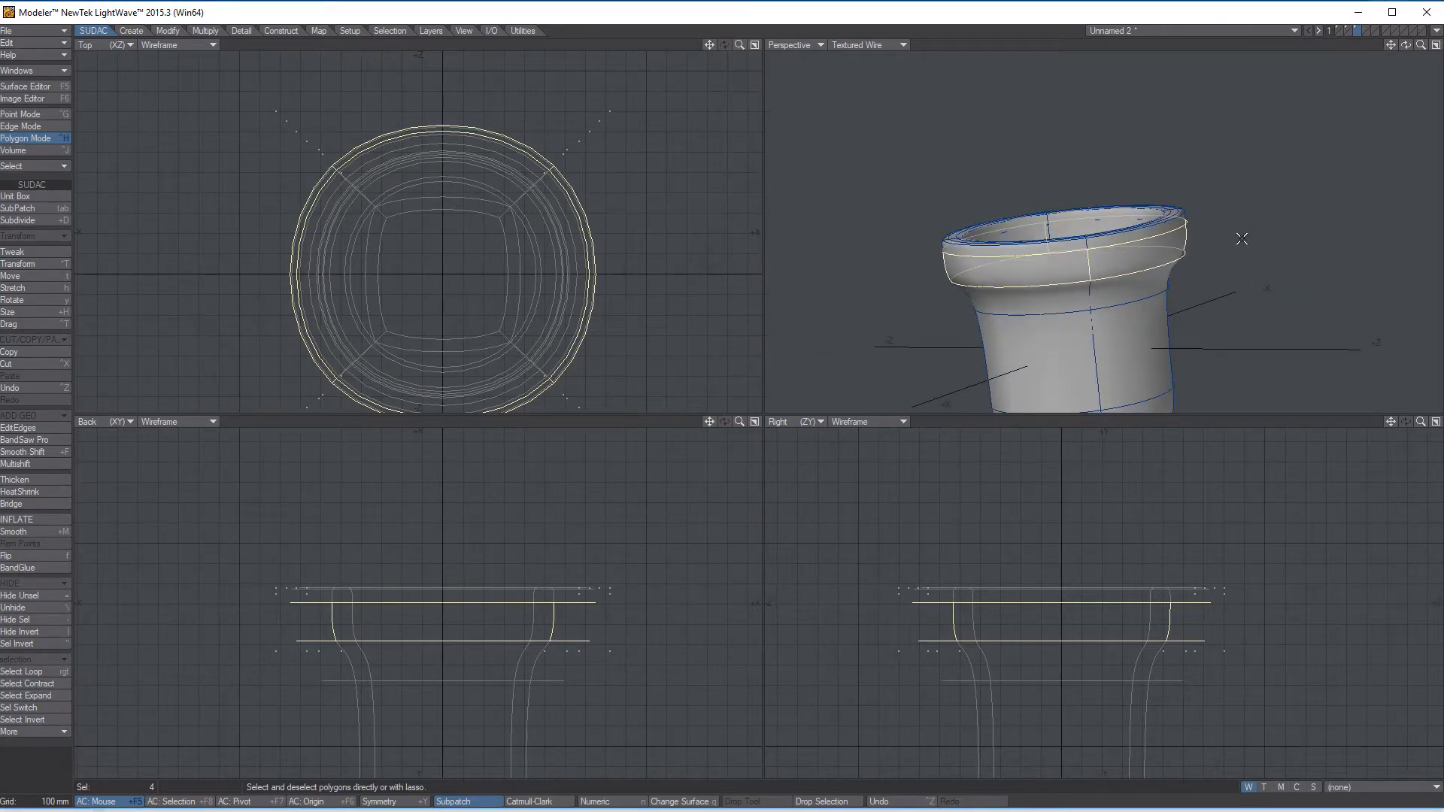
pyautogui.hotkey('ctrl', 'u')
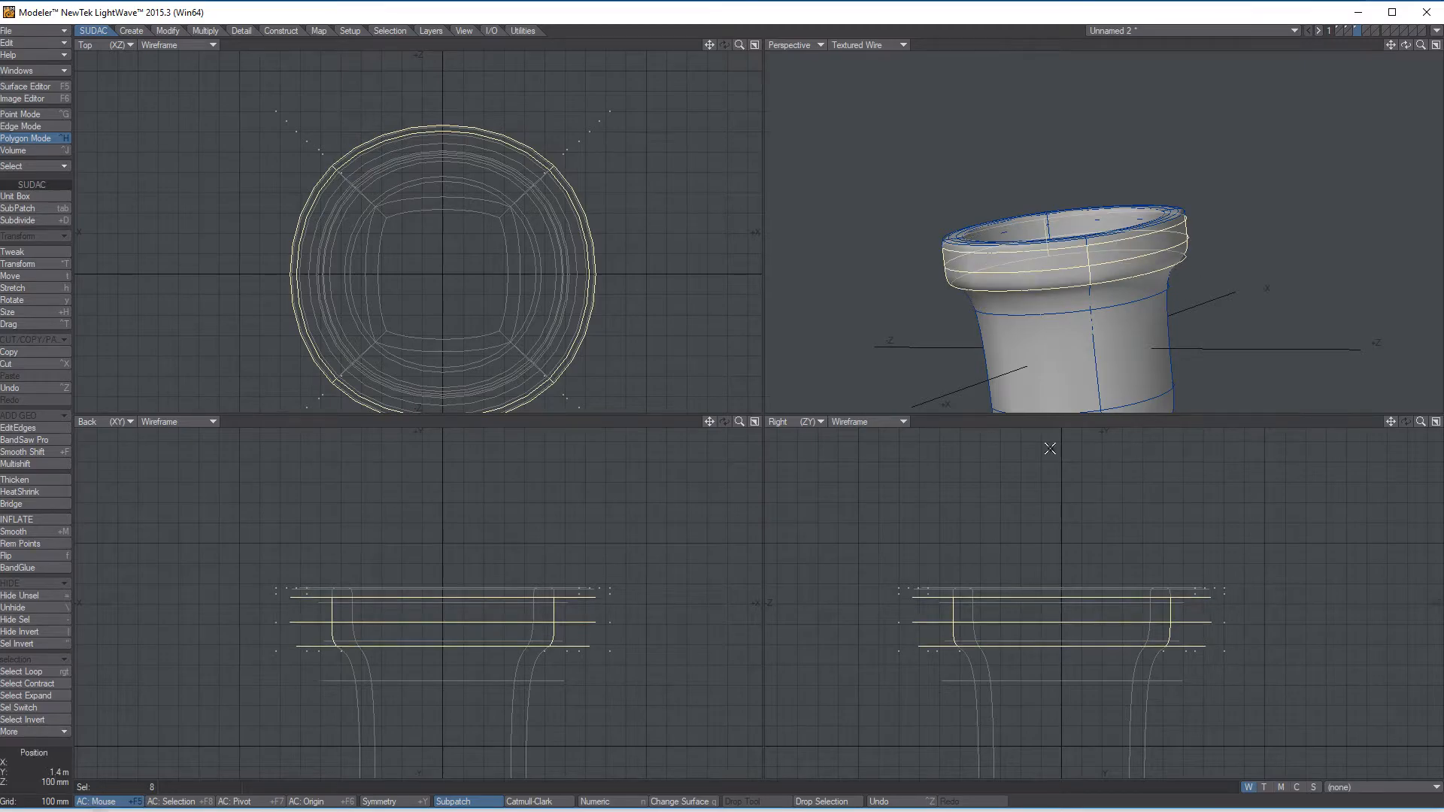
# - Select the new loop's four points and move them down along Y close to the lip's lower edge to sharpen it
pyautogui.keyDown('alt'); pyautogui.moveTo(1071, 294); pyautogui.dragTo(1154, 253); pyautogui.keyUp('alt')
pyautogui.hotkey('ctrl', 'g')
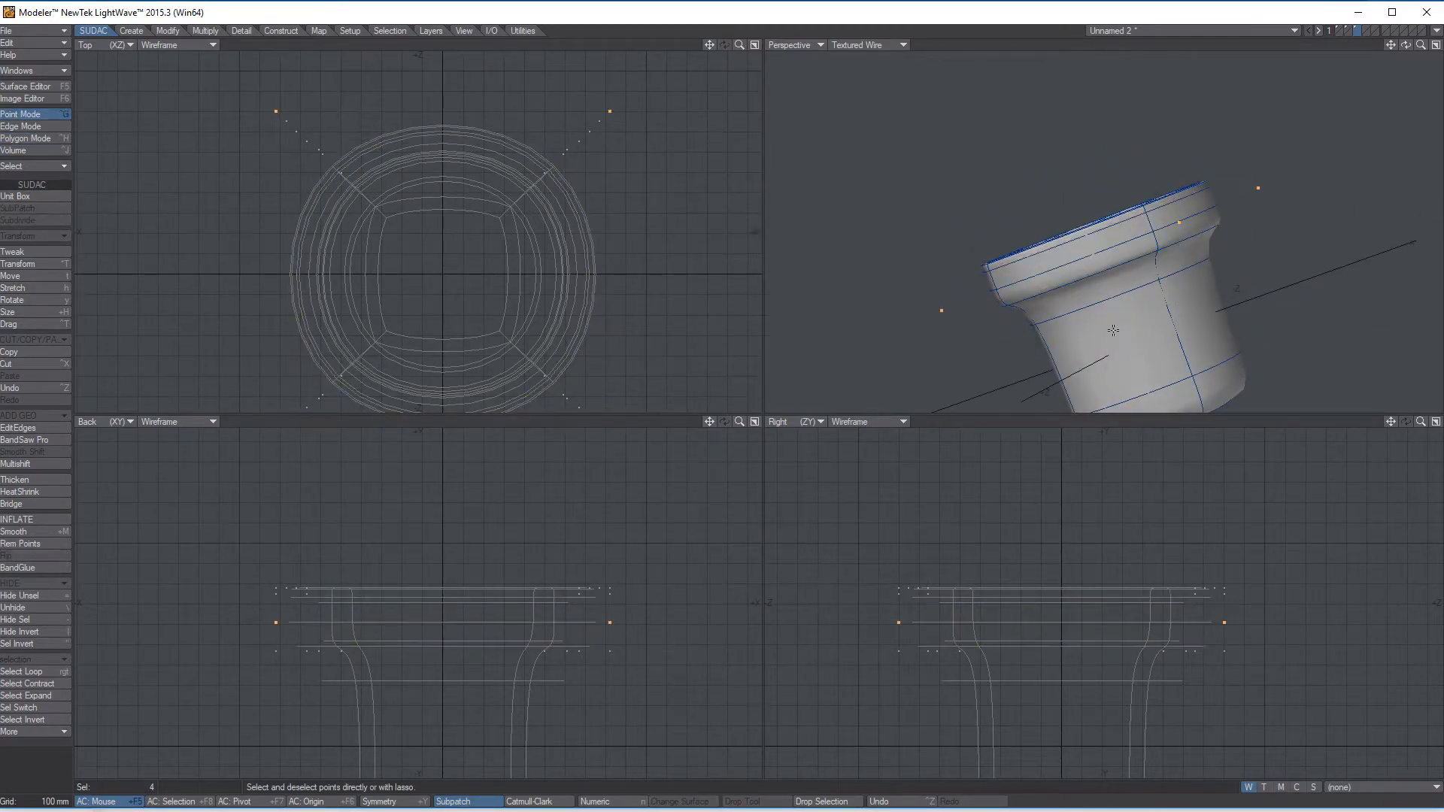
pyautogui.keyDown('alt'); pyautogui.moveTo(1209, 190); pyautogui.dragTo(1195, 166); pyautogui.keyUp('alt')
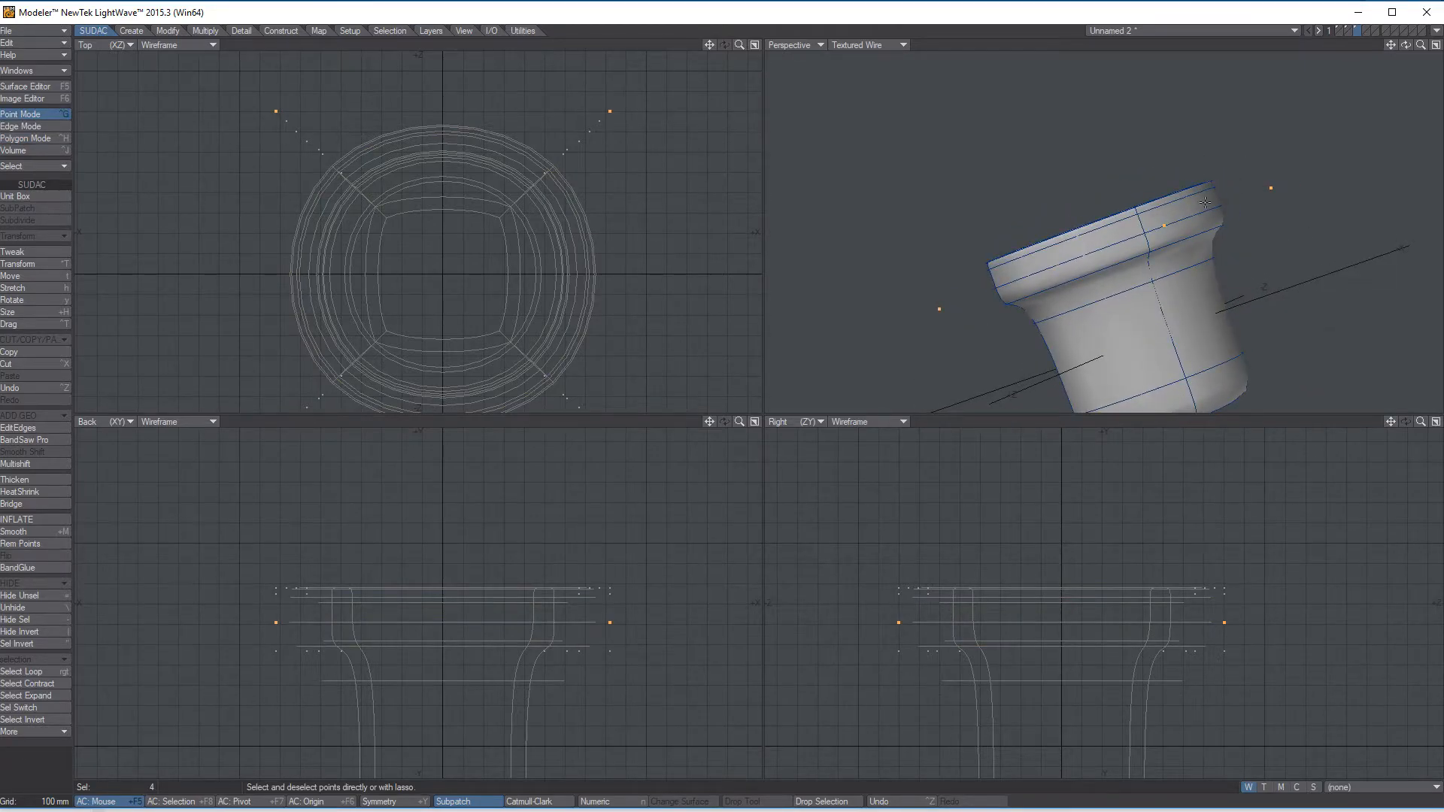
pyautogui.press('t')
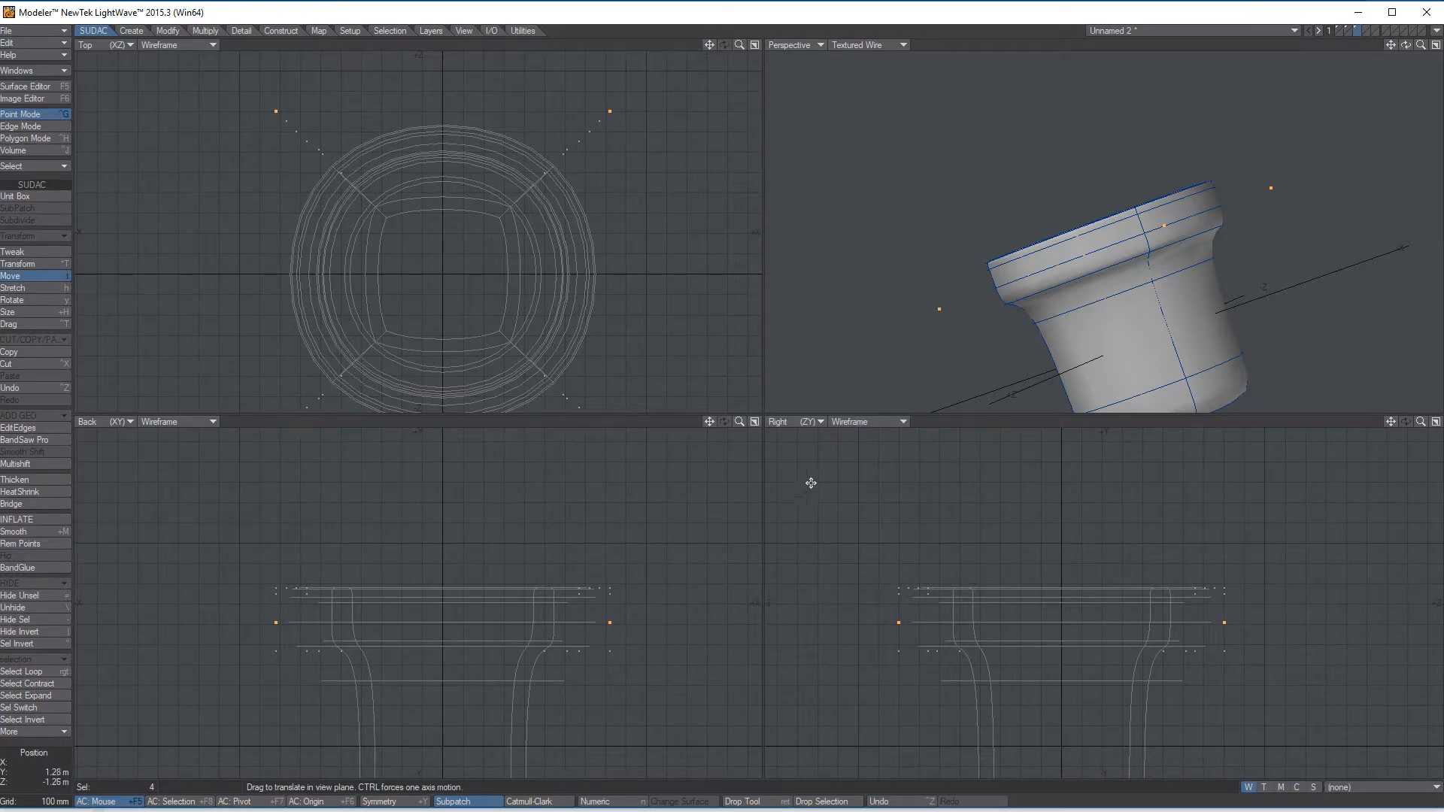
pyautogui.moveTo(1055, 614); pyautogui.dragTo(1055, 636)
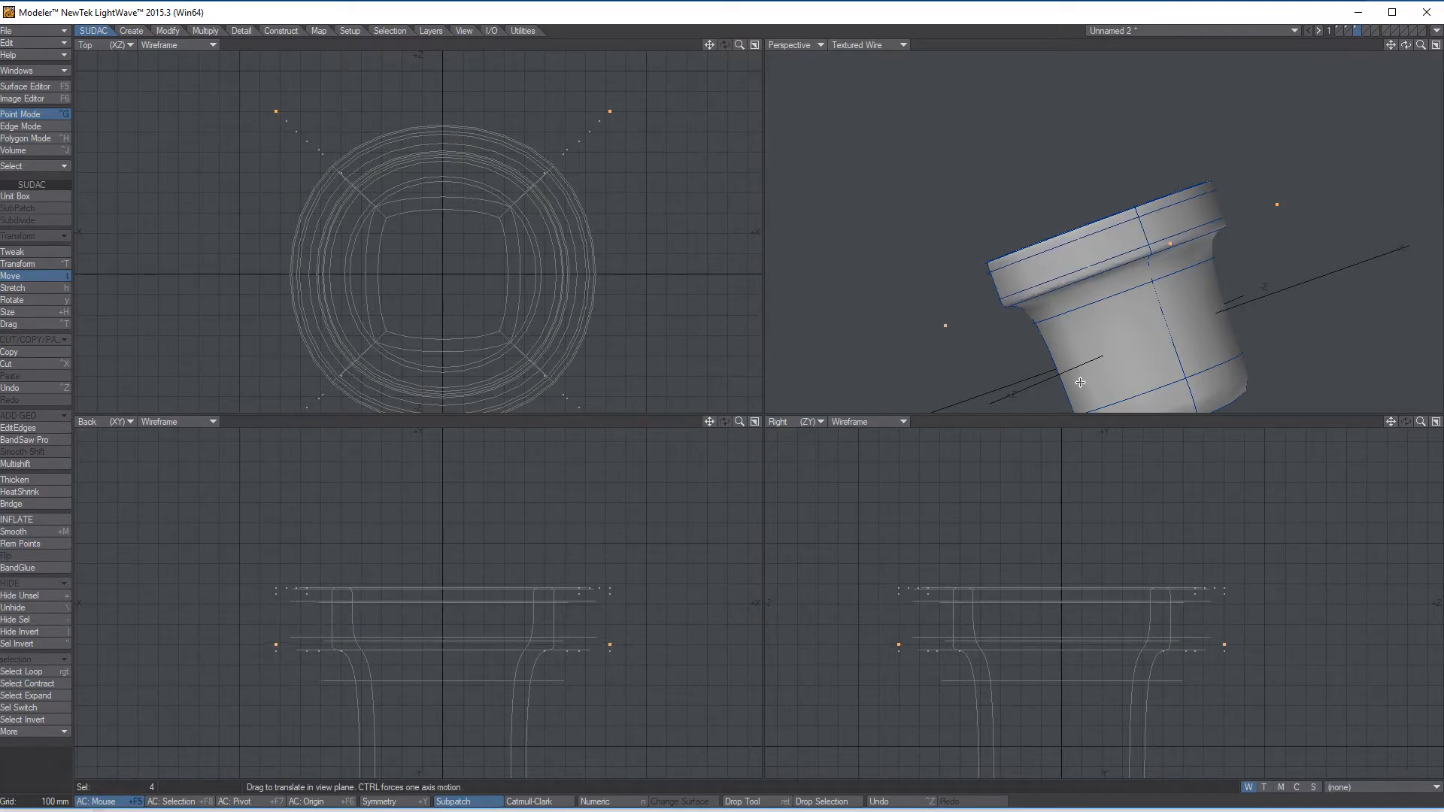
pyautogui.moveTo(1080, 315); pyautogui.dragTo(1144, 198)
pyautogui.press('super')
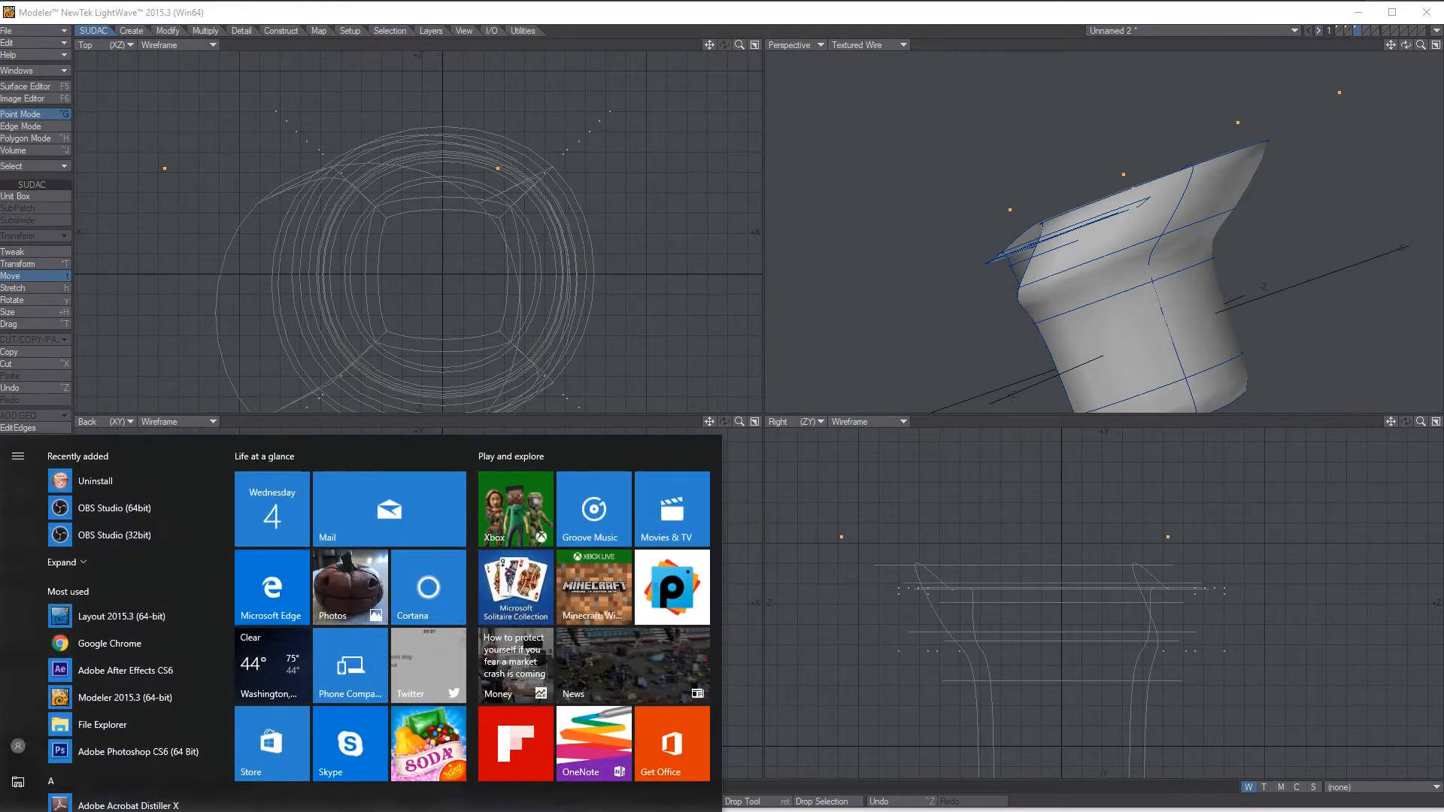
pyautogui.click(1194, 291)
pyautogui.hotkey('ctrl', 'z')
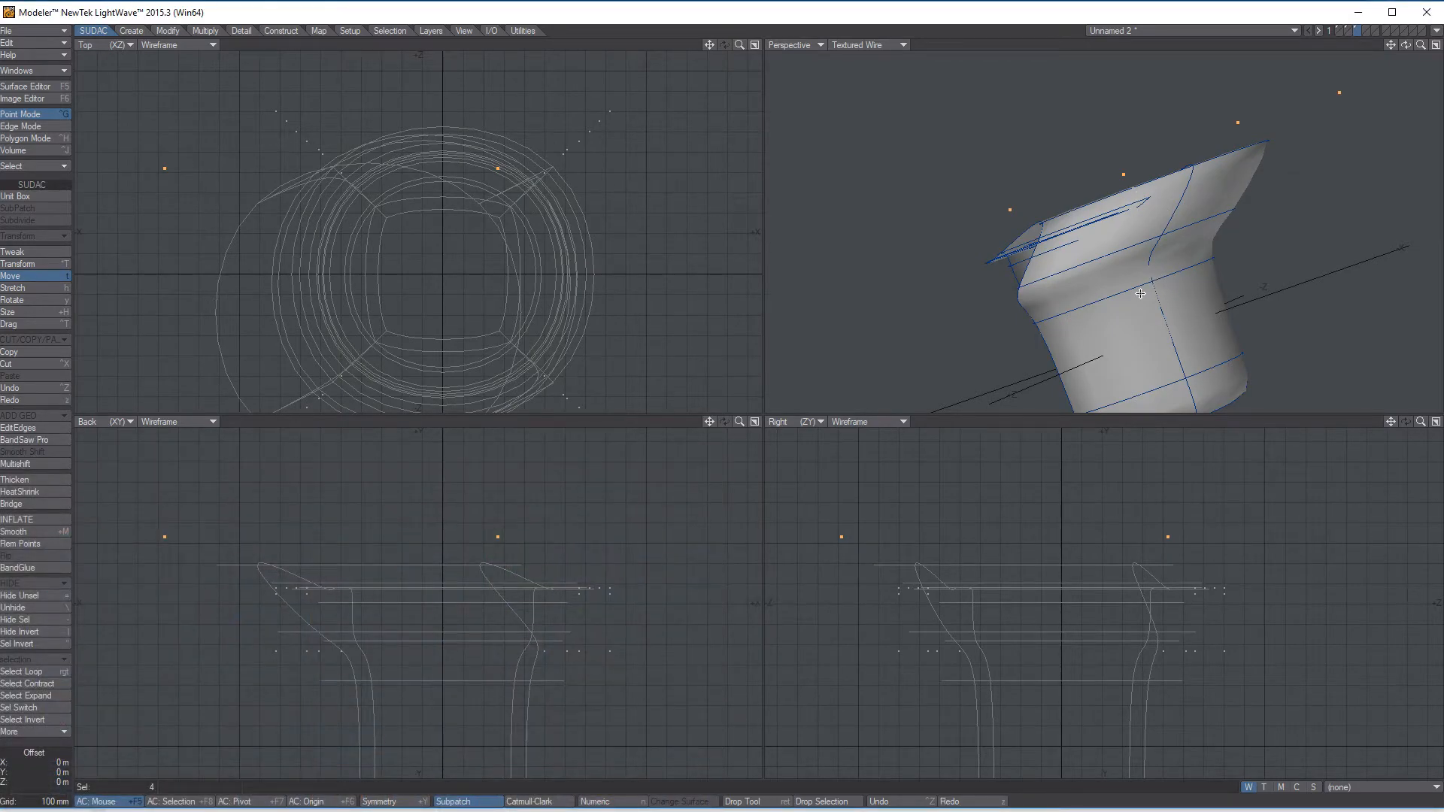
pyautogui.hotkey('ctrl', 'z')
# - Clear the point selection and subdivide the whole cup using the Metaform method with the default settings
pyautogui.scroll(-2, 1144, 366)
pyautogui.scroll(2, 1142, 367)
pyautogui.keyDown('alt'); pyautogui.keyDown('shift'); pyautogui.moveTo(1169, 333); pyautogui.dragTo(1165, 283); pyautogui.keyUp('shift'); pyautogui.keyUp('alt')
pyautogui.keyDown('alt'); pyautogui.moveTo(1186, 229); pyautogui.dragTo(1167, 257); pyautogui.keyUp('alt')
pyautogui.keyDown('alt'); pyautogui.moveTo(1242, 189); pyautogui.dragTo(1161, 250); pyautogui.keyUp('alt')
pyautogui.moveTo(1143, 262)
pyautogui.keyDown('alt'); pyautogui.mouseDown()
pyautogui.moveTo(1100, 319)
pyautogui.moveTo(1084, 316)
pyautogui.moveTo(1183, 186)
pyautogui.moveTo(1179, 274)
pyautogui.moveTo(1174, 248)
pyautogui.moveTo(1109, 188)
pyautogui.moveTo(1125, 159)
pyautogui.moveTo(1137, 265)
pyautogui.mouseUp(); pyautogui.keyUp('alt')
pyautogui.press('space')
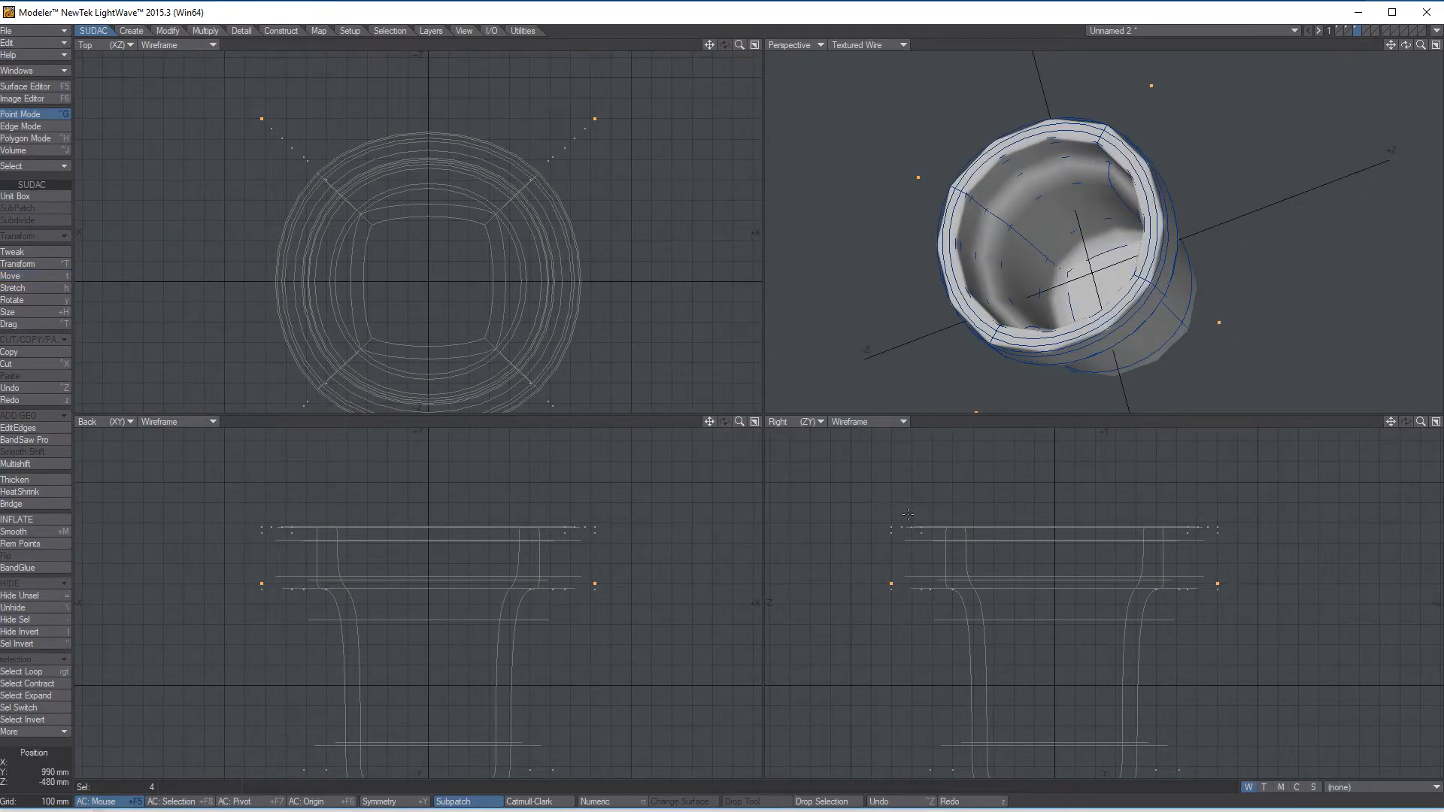
pyautogui.click(52, 773)
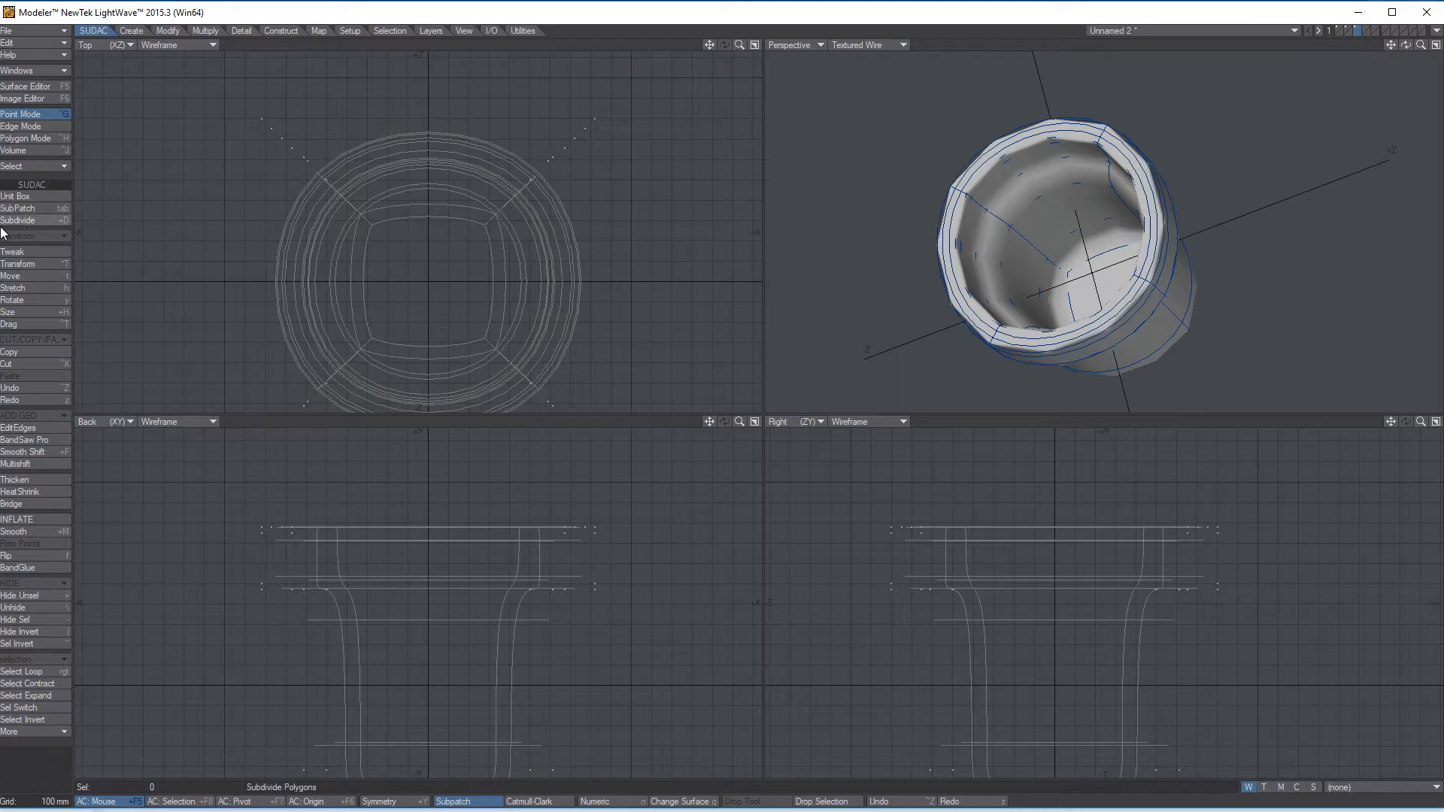
pyautogui.click(23, 221)
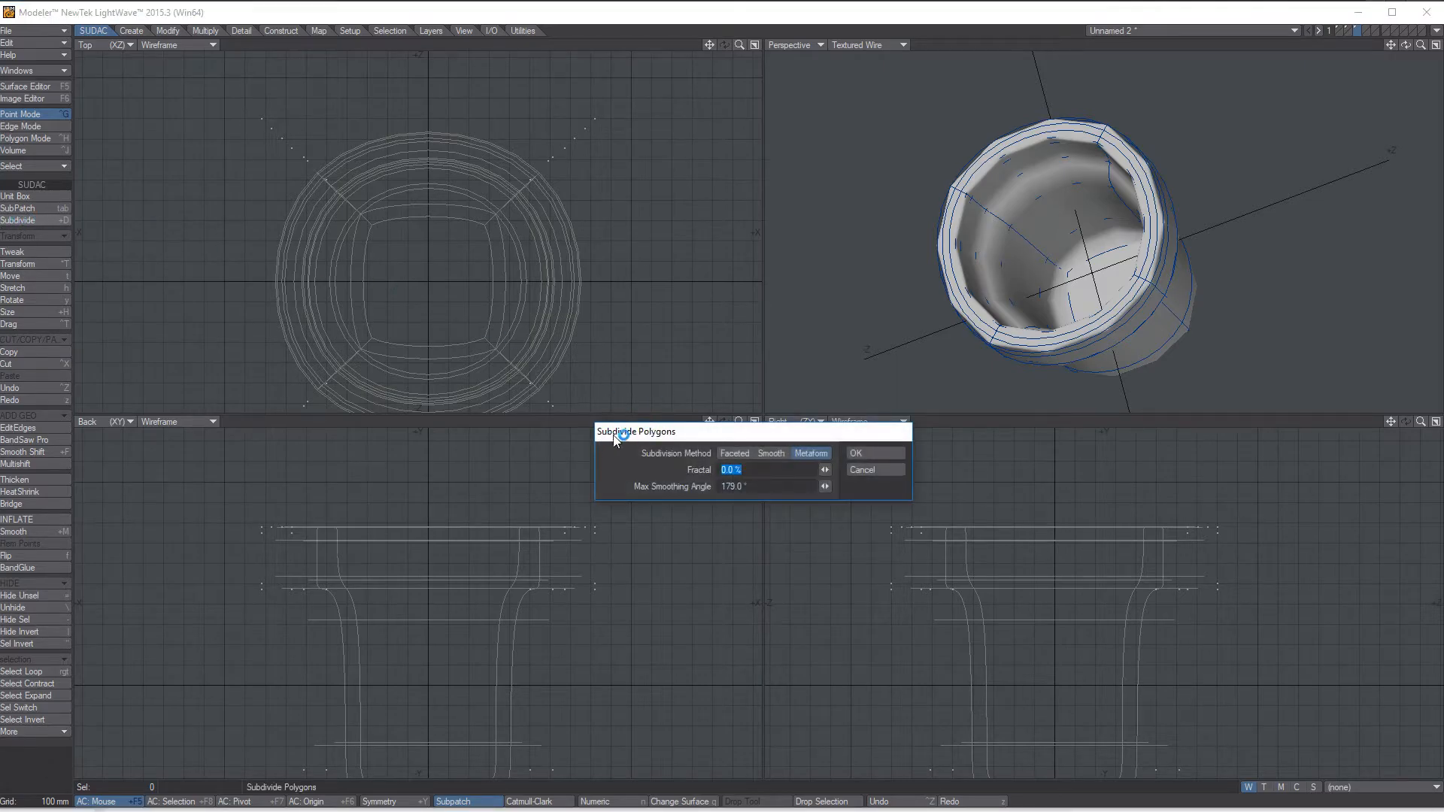
pyautogui.click(858, 453)
pyautogui.keyDown('alt'); pyautogui.moveTo(1061, 344); pyautogui.dragTo(1139, 309); pyautogui.keyUp('alt')
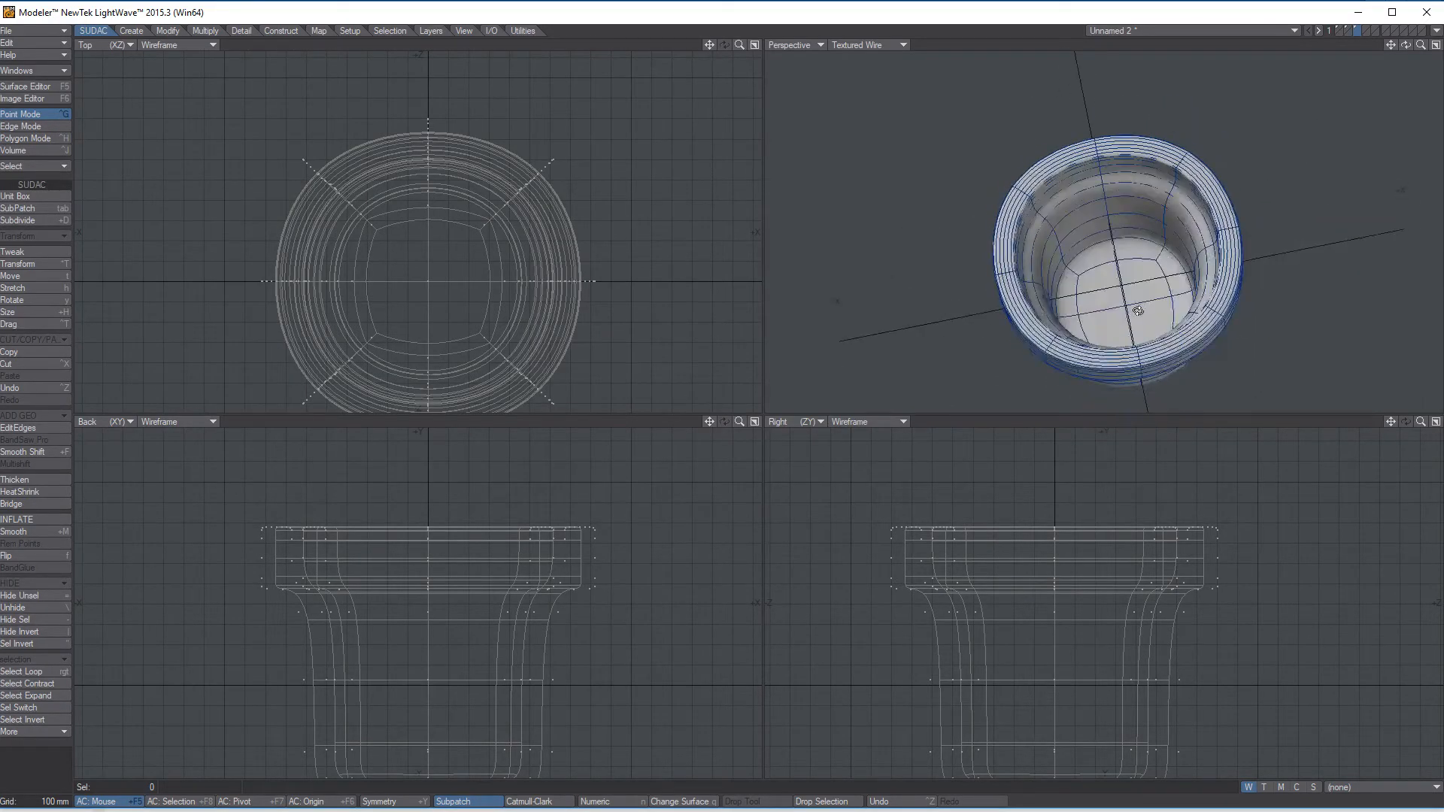
# - Switch to the empty fourth layer, create a unit box there and convert it to a subpatch object
pyautogui.click(1366, 29)
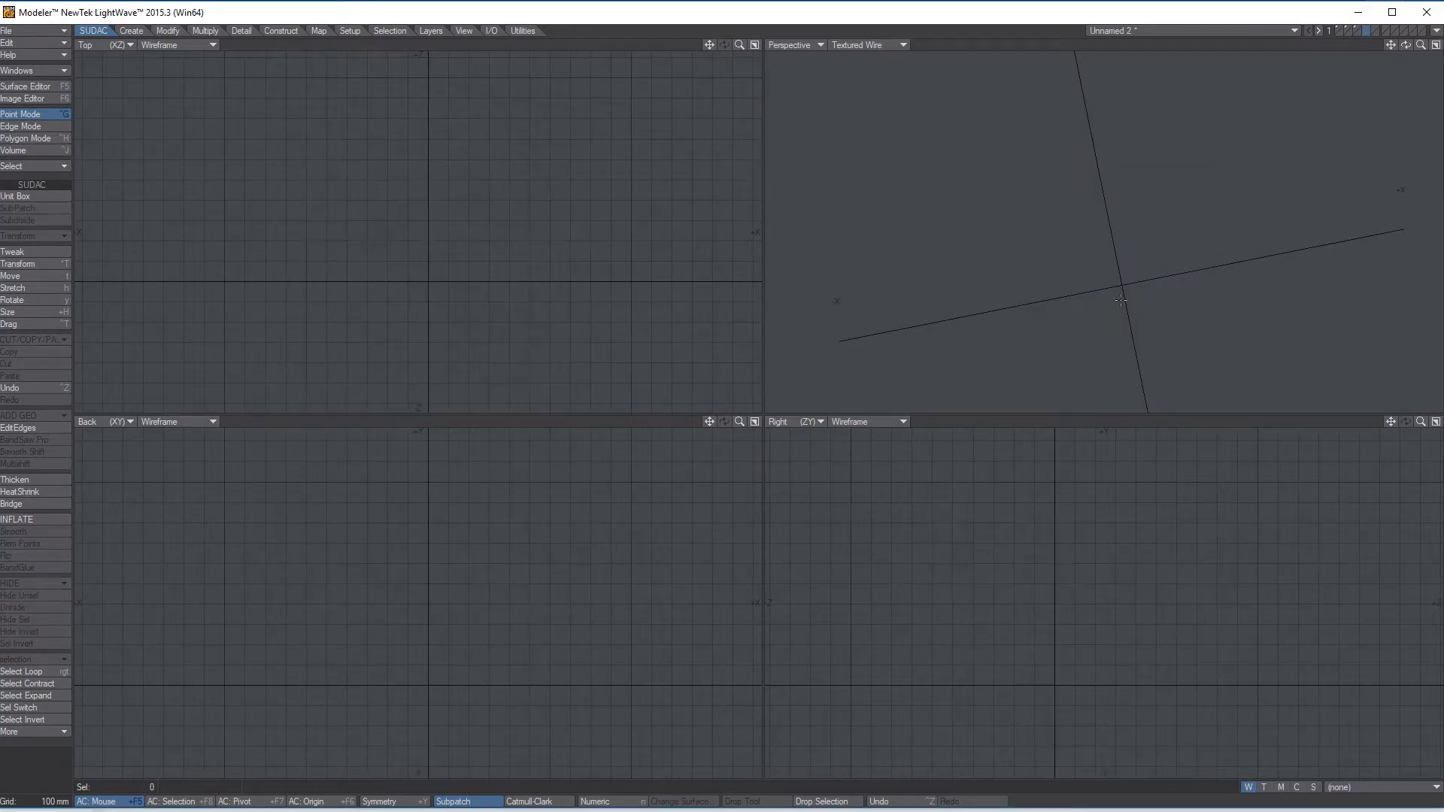
pyautogui.click(32, 195)
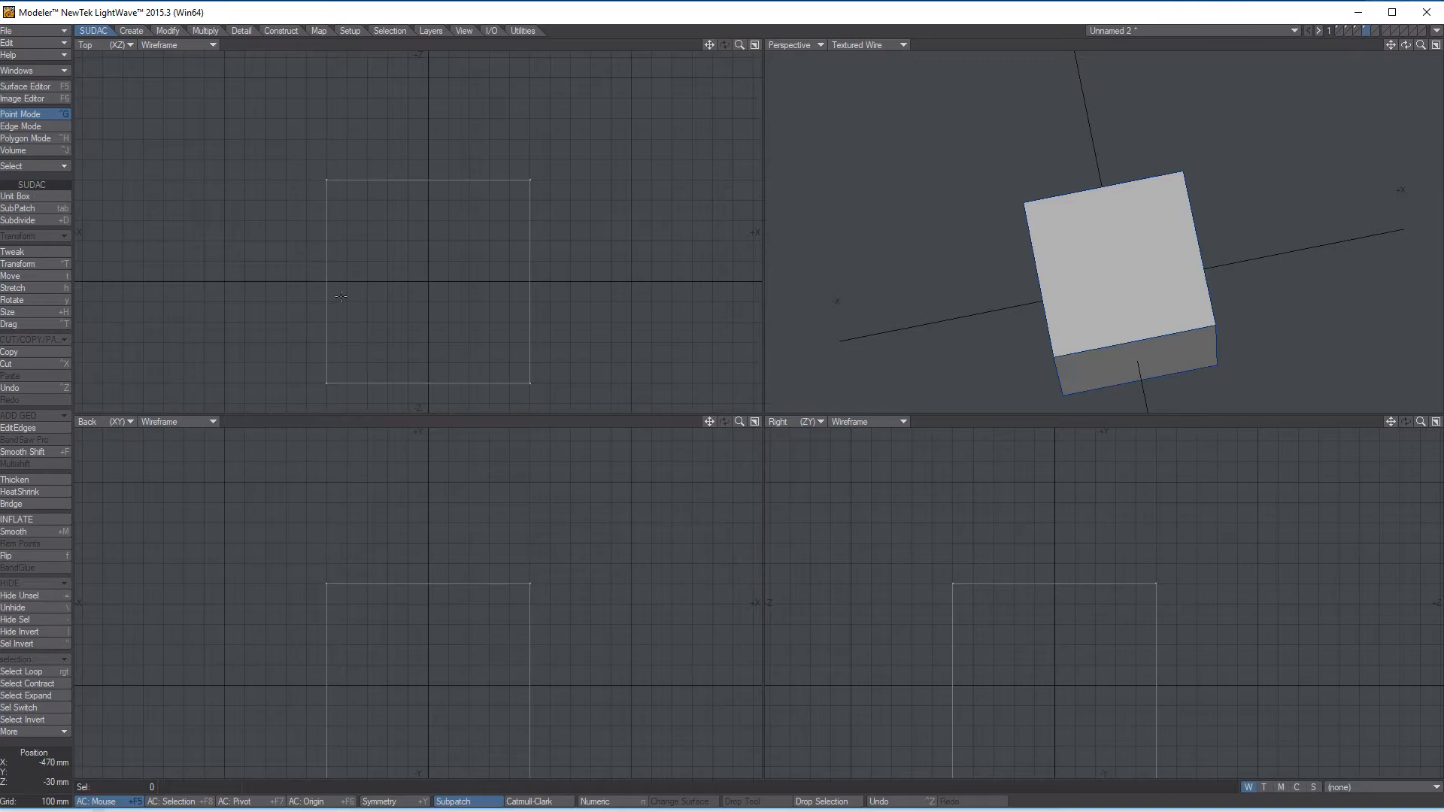
pyautogui.click(23, 205)
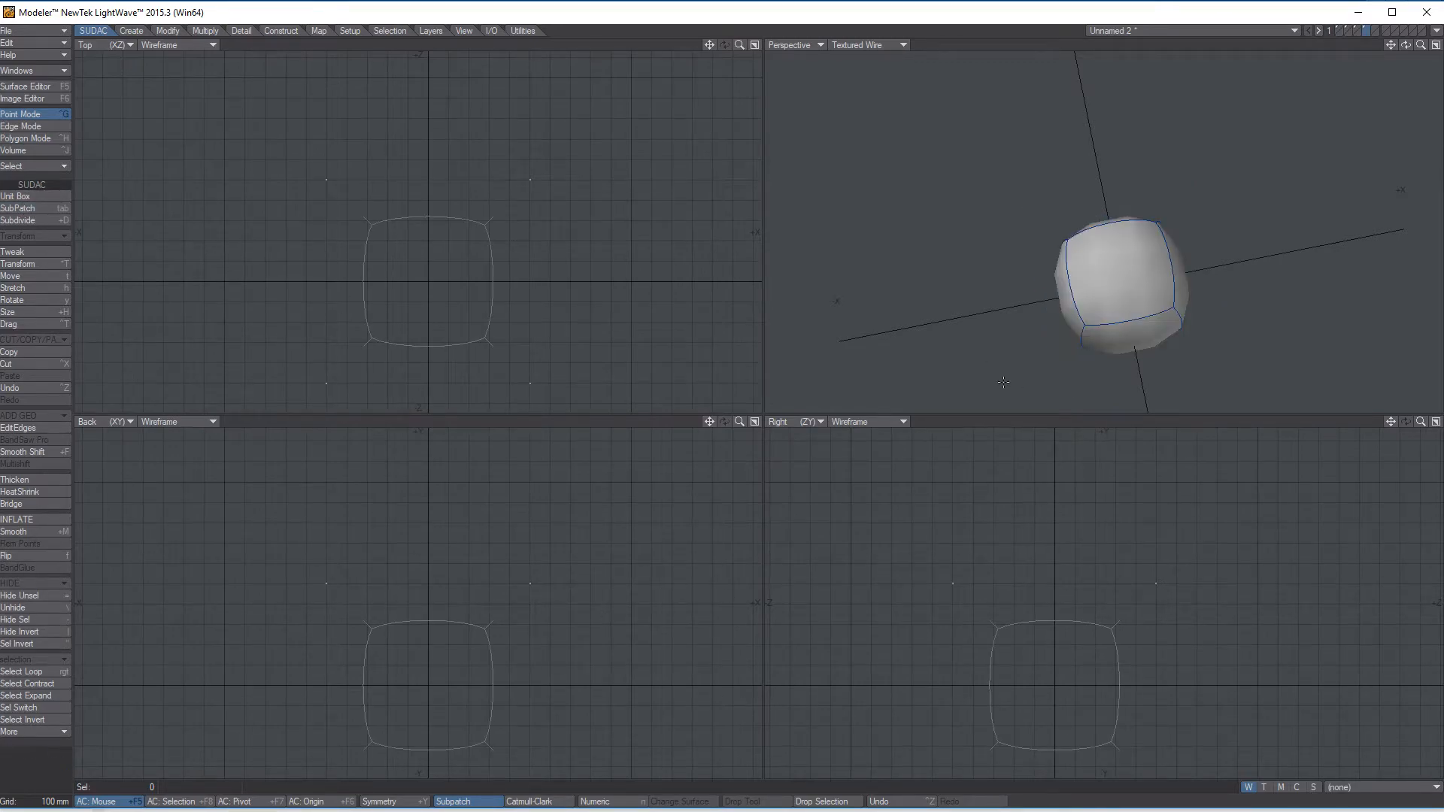
# - Select the box's four upper points and move them far up along Y to stretch it into a long rod
pyautogui.keyDown('alt'); pyautogui.moveTo(1091, 657); pyautogui.dragTo(1088, 560); pyautogui.keyUp('alt')
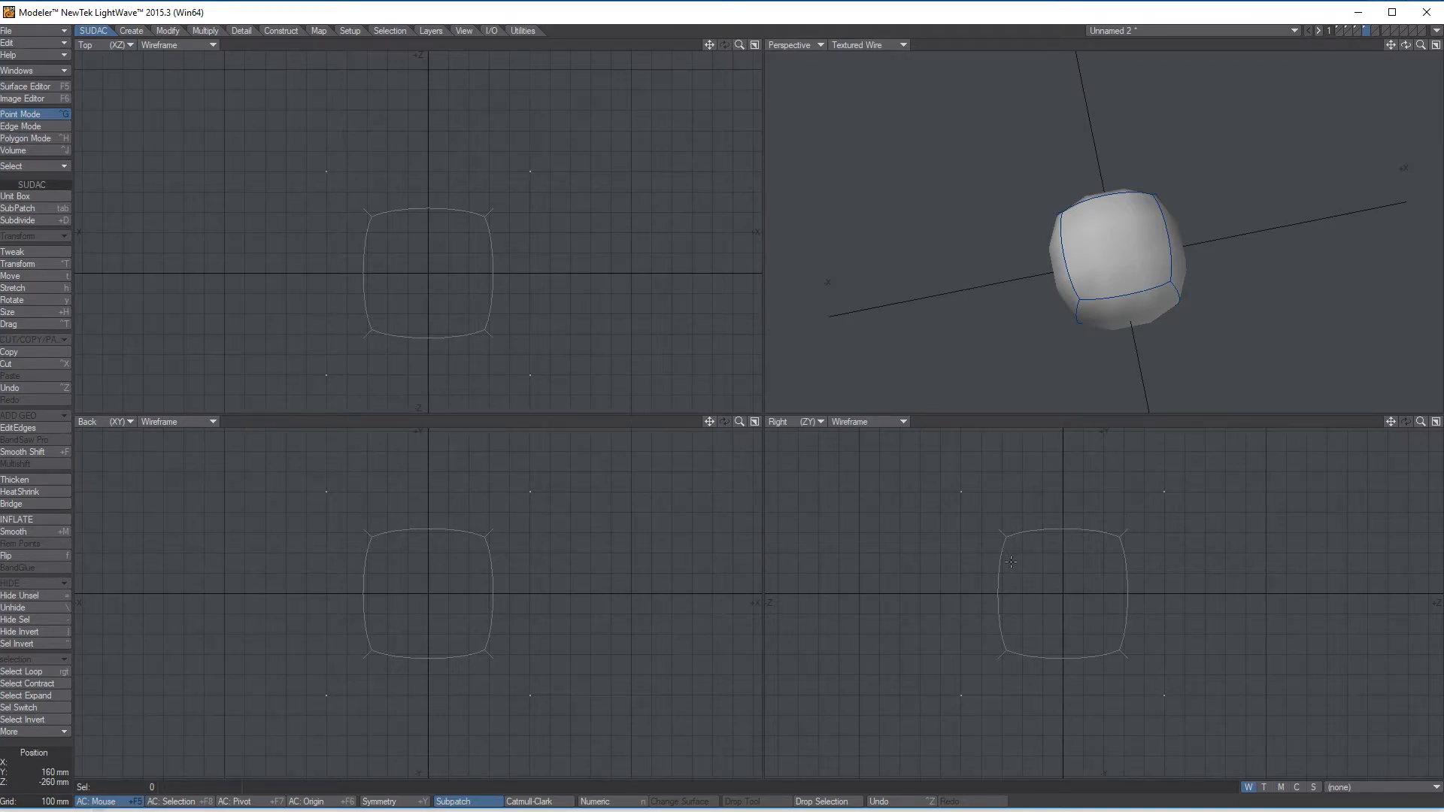
pyautogui.scroll(-5, 1011, 562)
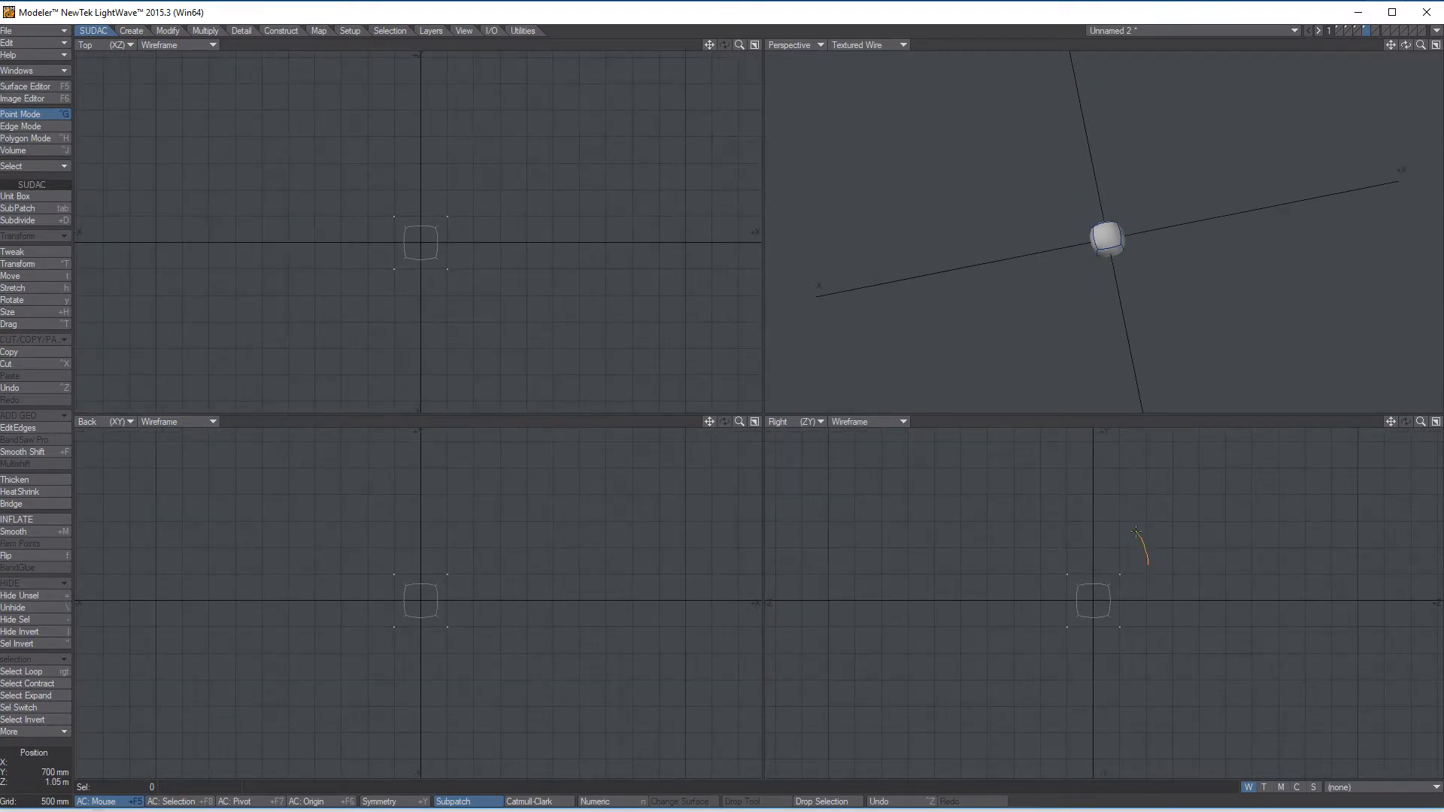
pyautogui.moveTo(1092, 598); pyautogui.dragTo(1091, 600, button='right')
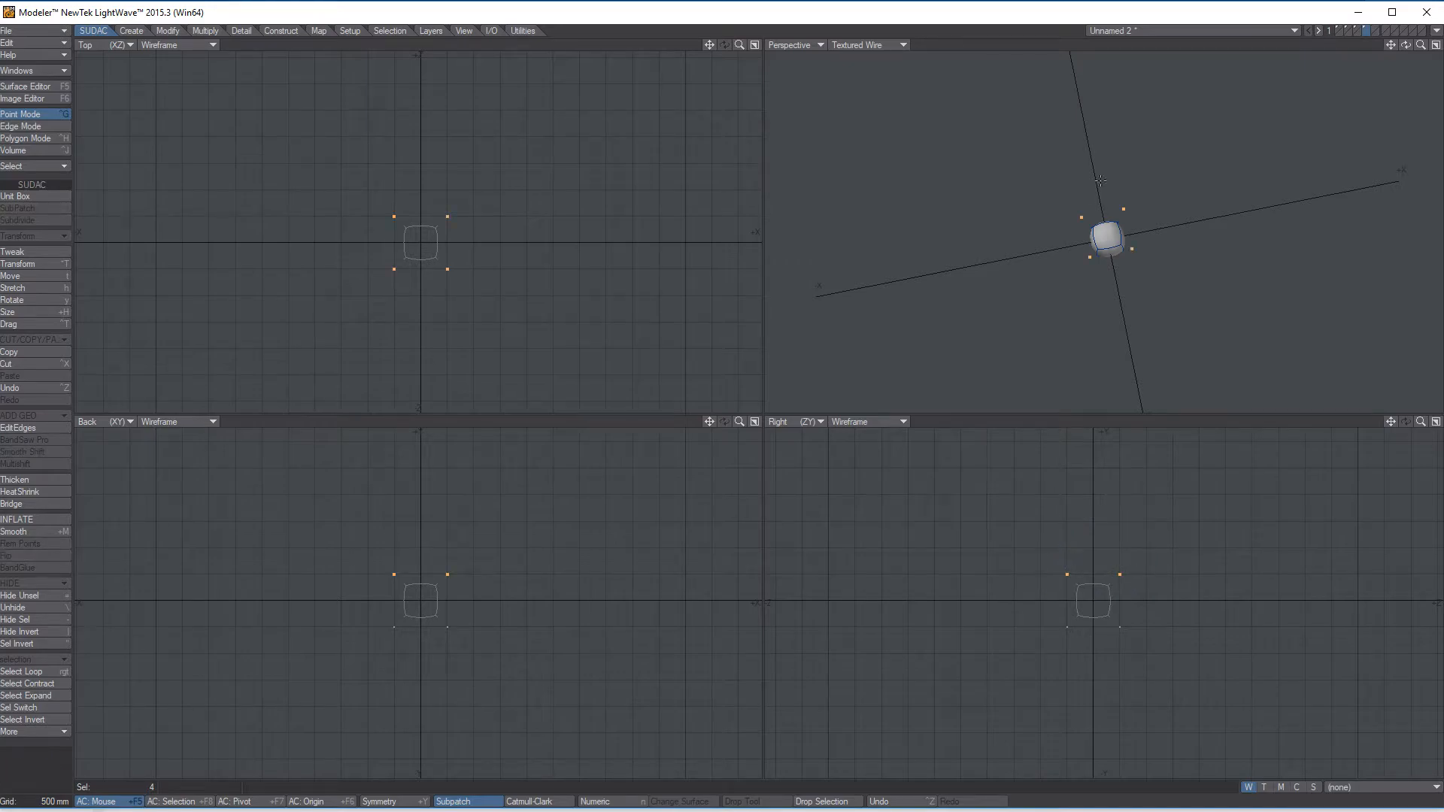
pyautogui.keyDown('alt'); pyautogui.moveTo(1113, 151); pyautogui.dragTo(1103, 170); pyautogui.keyUp('alt')
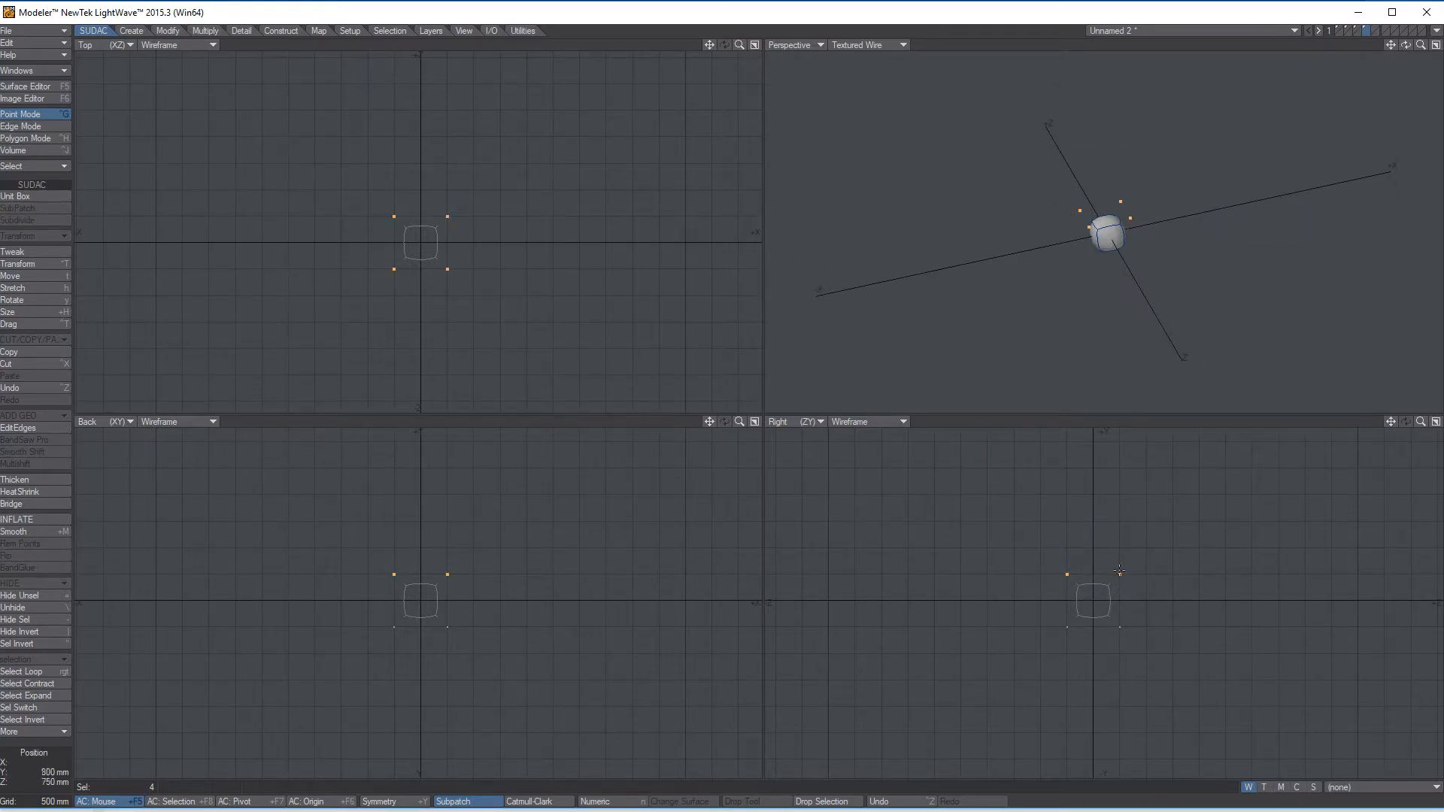
pyautogui.keyDown('alt'); pyautogui.moveTo(1160, 201); pyautogui.dragTo(1109, 280); pyautogui.keyUp('alt')
pyautogui.keyDown('alt'); pyautogui.moveTo(1077, 494); pyautogui.dragTo(1076, 606); pyautogui.keyUp('alt')
pyautogui.press('t')
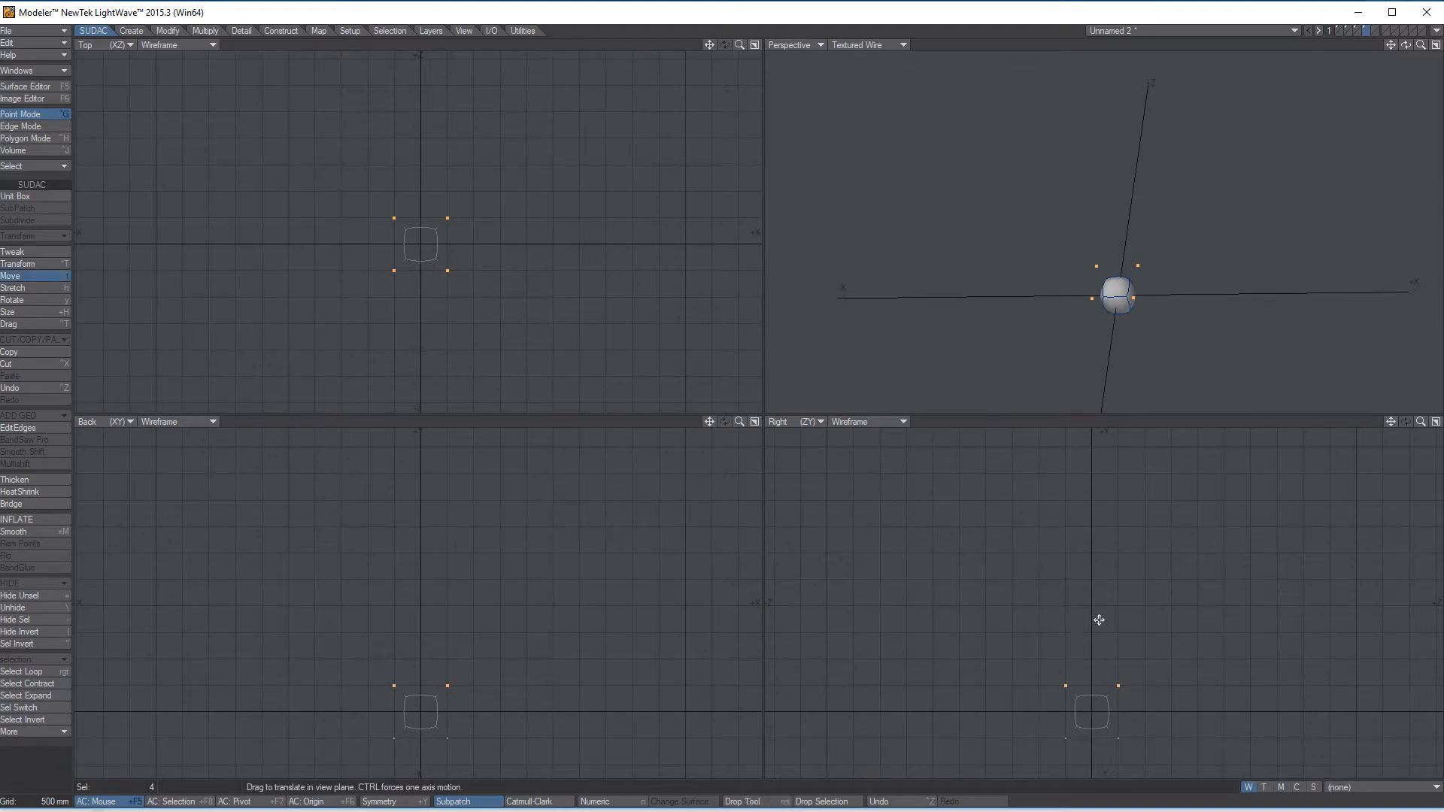
pyautogui.click(1093, 756)
pyautogui.moveTo(1092, 690); pyautogui.dragTo(1100, 428)
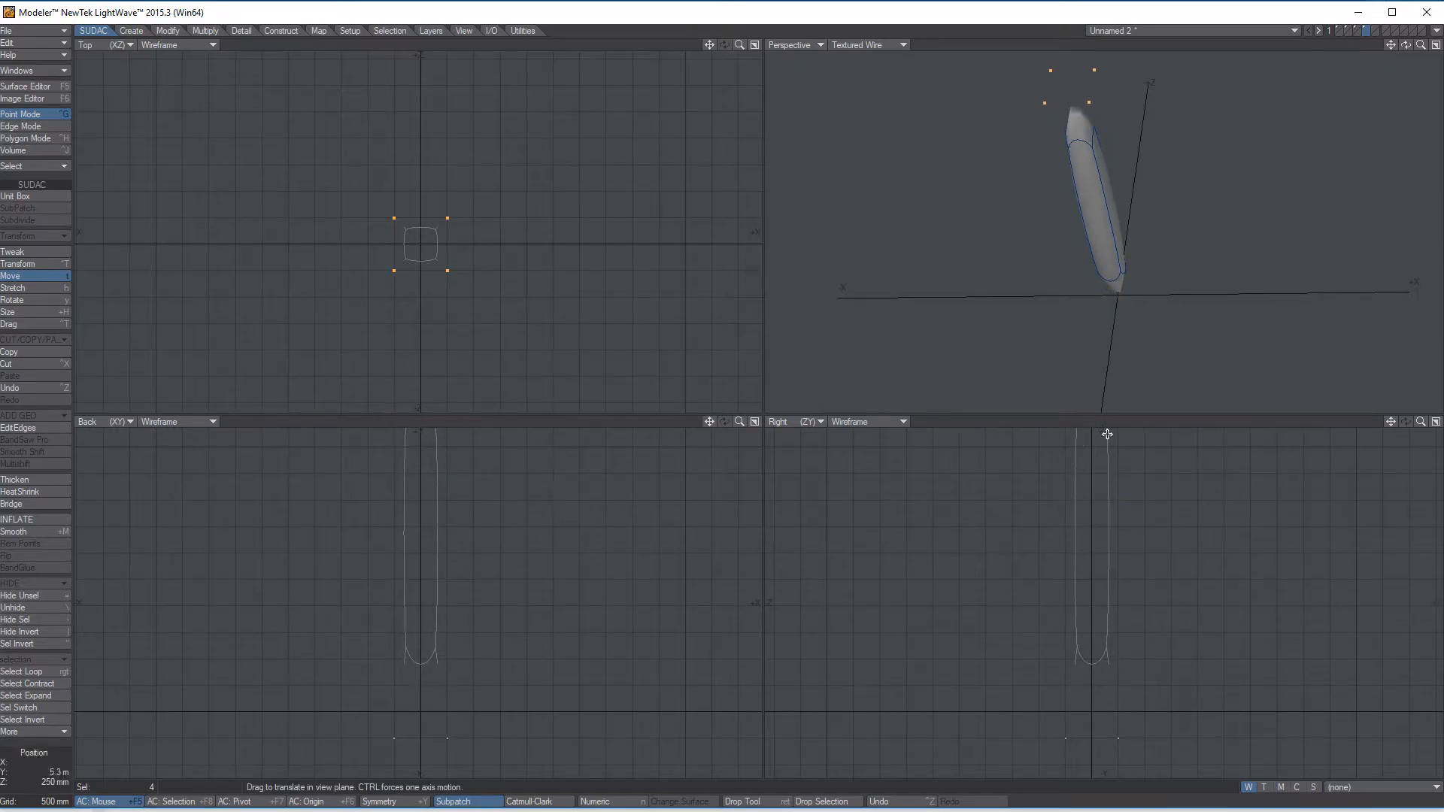
# - Examine the stretched rod's tapered ends and long sides from several angles
pyautogui.keyDown('alt'); pyautogui.moveTo(1154, 543); pyautogui.dragTo(1112, 598); pyautogui.keyUp('alt')
pyautogui.moveTo(1151, 653)
pyautogui.keyDown('alt'); pyautogui.mouseDown()
pyautogui.moveTo(1138, 512)
pyautogui.moveTo(1144, 635)
pyautogui.mouseUp(); pyautogui.keyUp('alt')
pyautogui.keyDown('alt'); pyautogui.moveTo(1167, 284); pyautogui.dragTo(1062, 323); pyautogui.keyUp('alt')
pyautogui.keyDown('alt'); pyautogui.moveTo(1115, 618); pyautogui.dragTo(1132, 639); pyautogui.keyUp('alt')
pyautogui.keyDown('alt'); pyautogui.moveTo(1180, 163); pyautogui.dragTo(1121, 316); pyautogui.keyUp('alt')
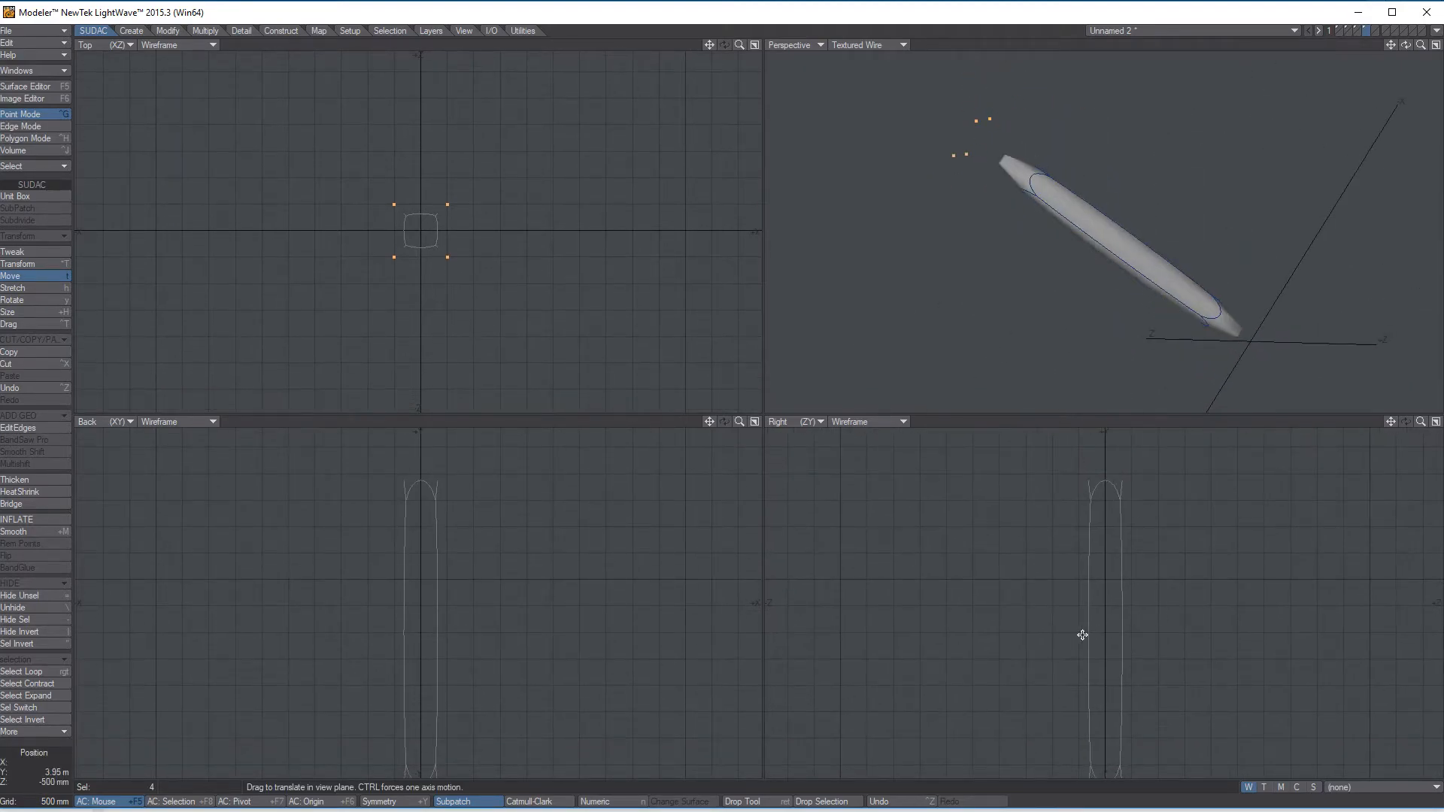
pyautogui.keyDown('alt'); pyautogui.moveTo(1062, 250); pyautogui.dragTo(1132, 323); pyautogui.keyUp('alt')
pyautogui.moveTo(1171, 699)
pyautogui.keyDown('alt'); pyautogui.mouseDown()
pyautogui.moveTo(1150, 643)
pyautogui.moveTo(1157, 699)
pyautogui.mouseUp(); pyautogui.keyUp('alt')
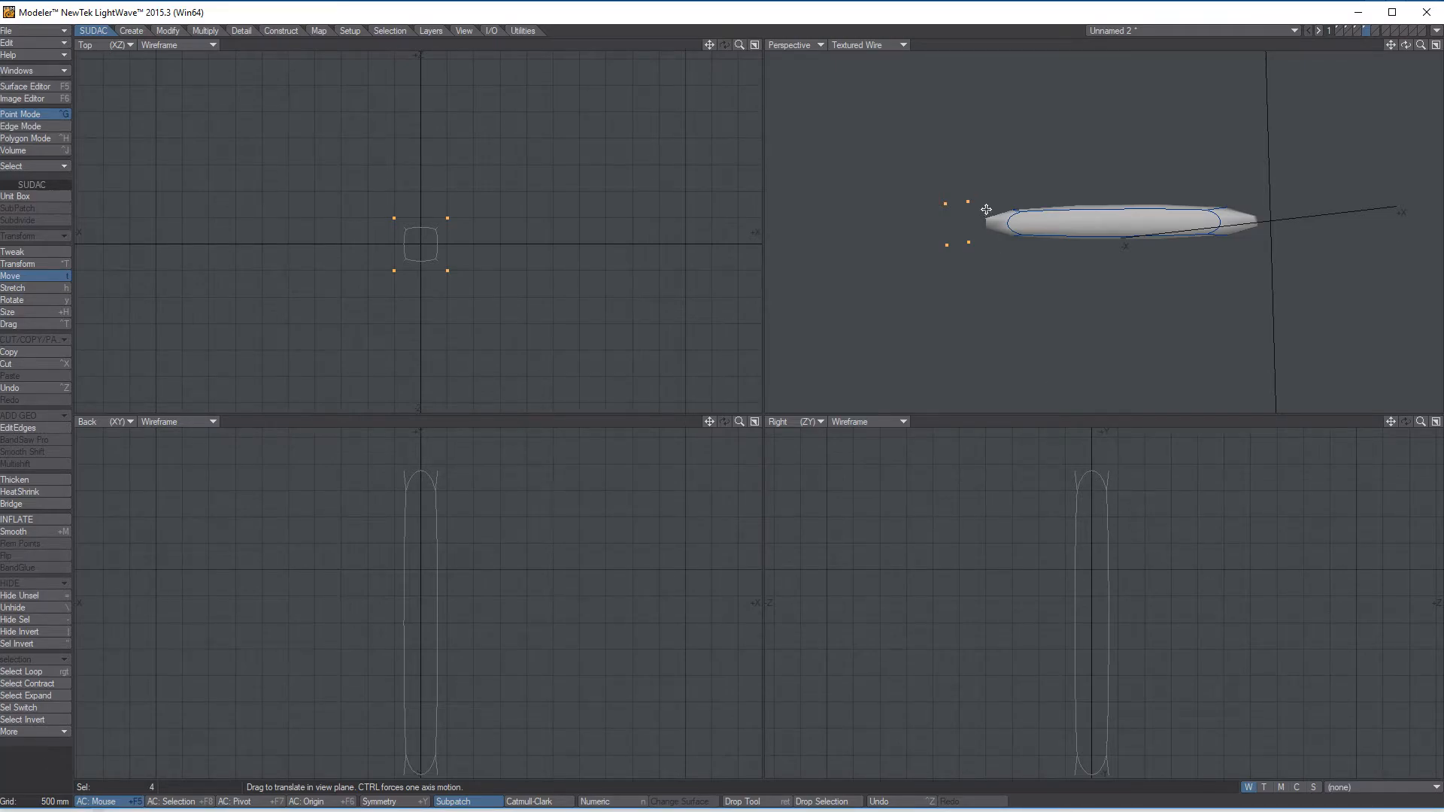
pyautogui.keyDown('alt'); pyautogui.moveTo(1161, 613); pyautogui.dragTo(1165, 576); pyautogui.keyUp('alt')
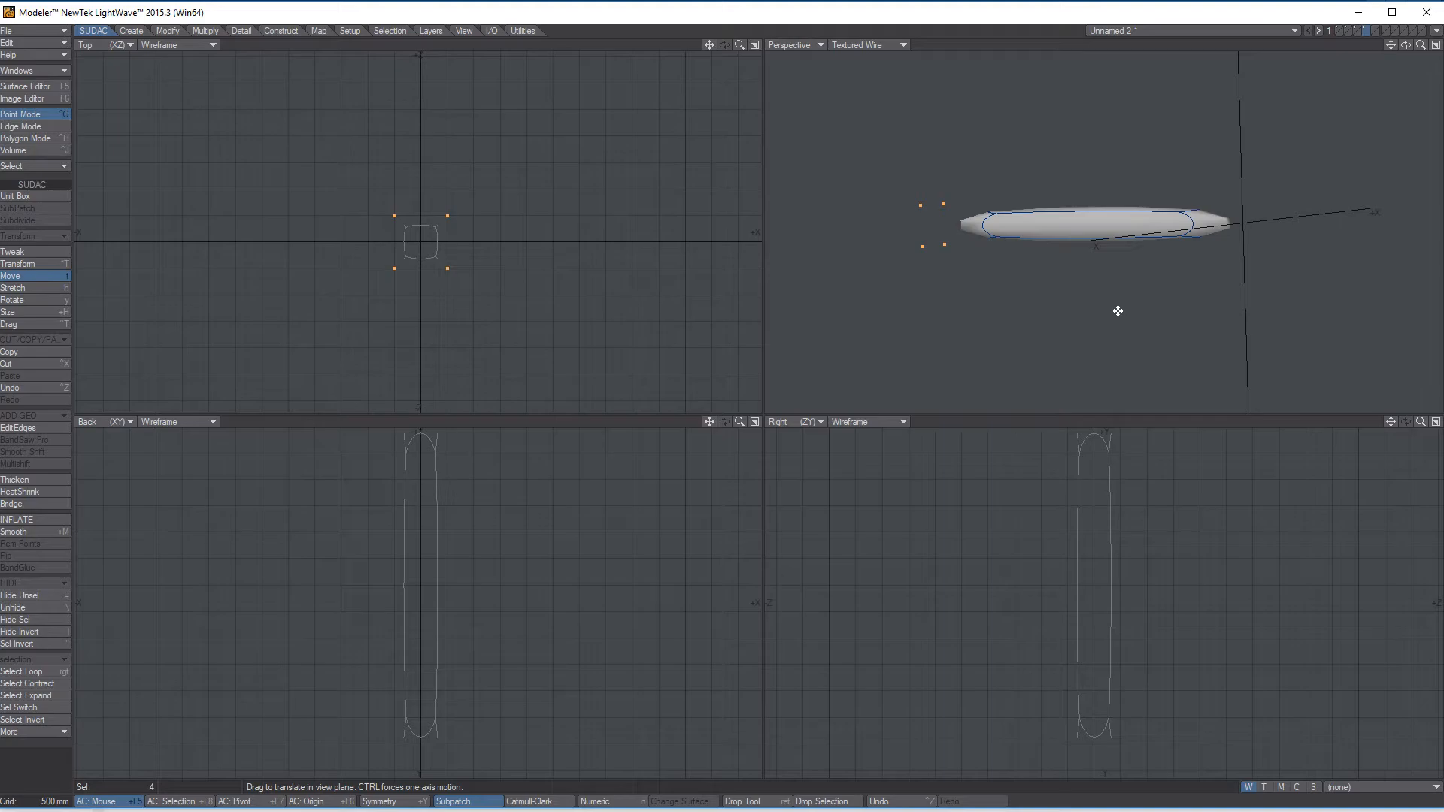
pyautogui.keyDown('alt'); pyautogui.moveTo(1107, 172); pyautogui.dragTo(1042, 204); pyautogui.keyUp('alt')
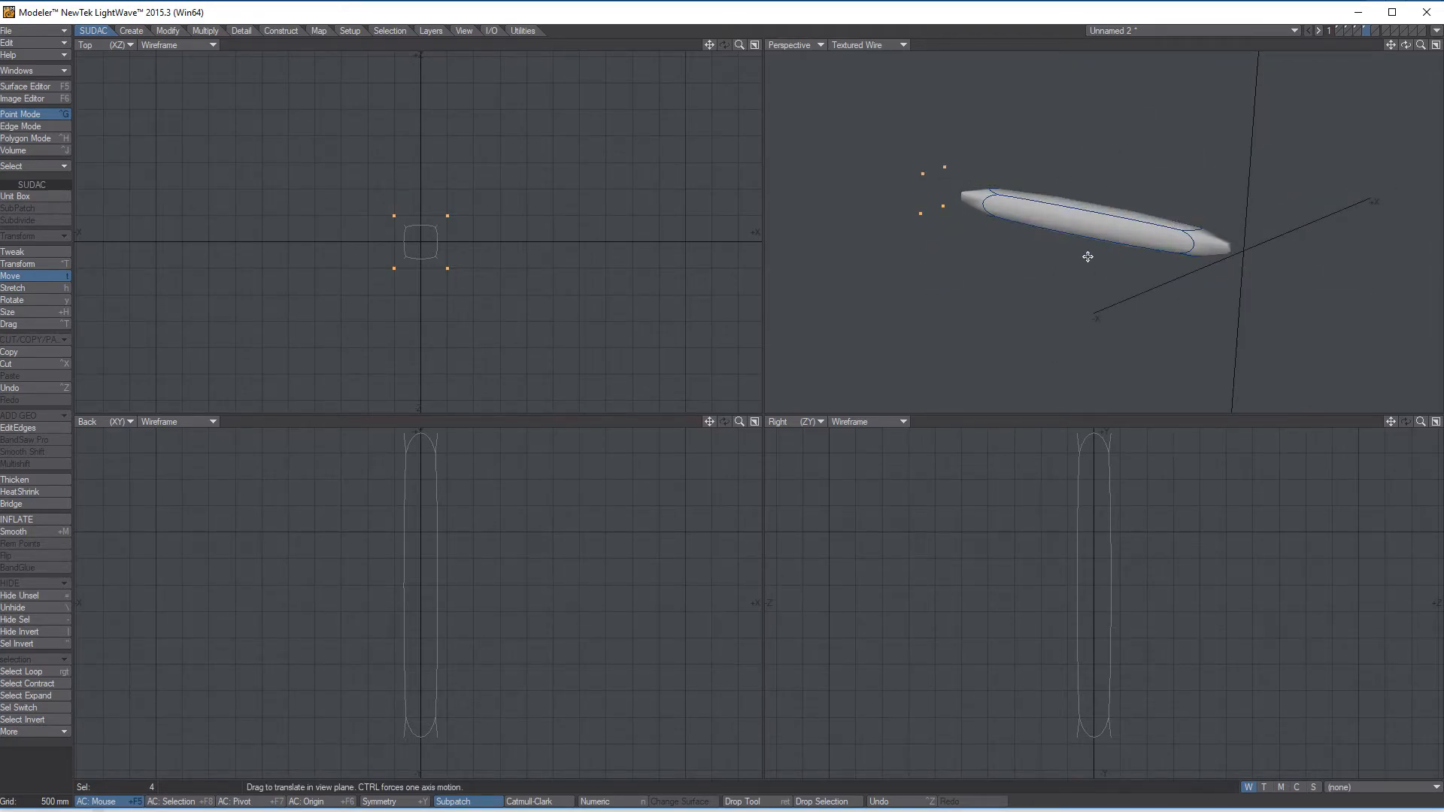
# - Clear the point selection, select the rod's four long side polygons and split them four times with BandSaw Pro to add evenly spaced edge loops
pyautogui.press('space')
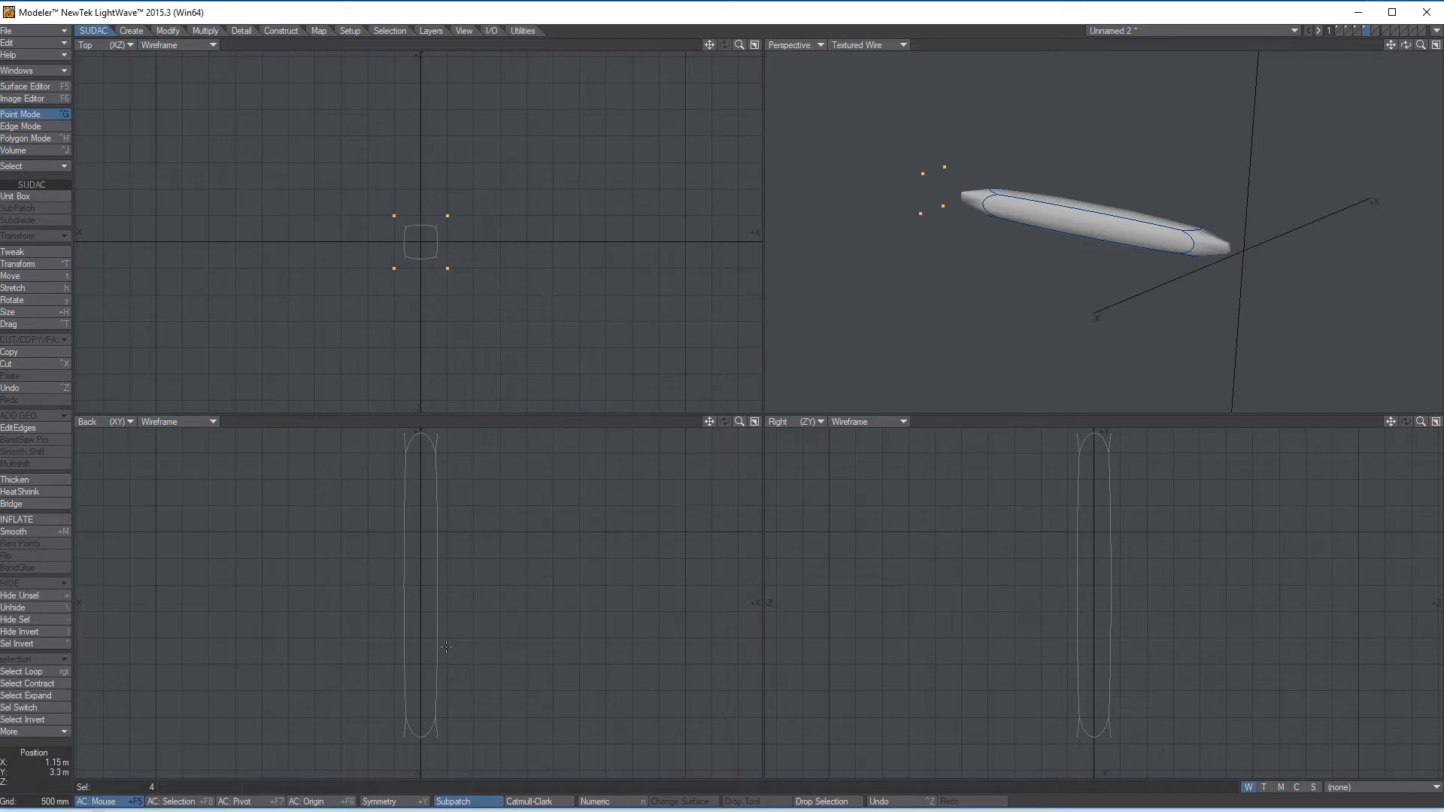
pyautogui.click(51, 767)
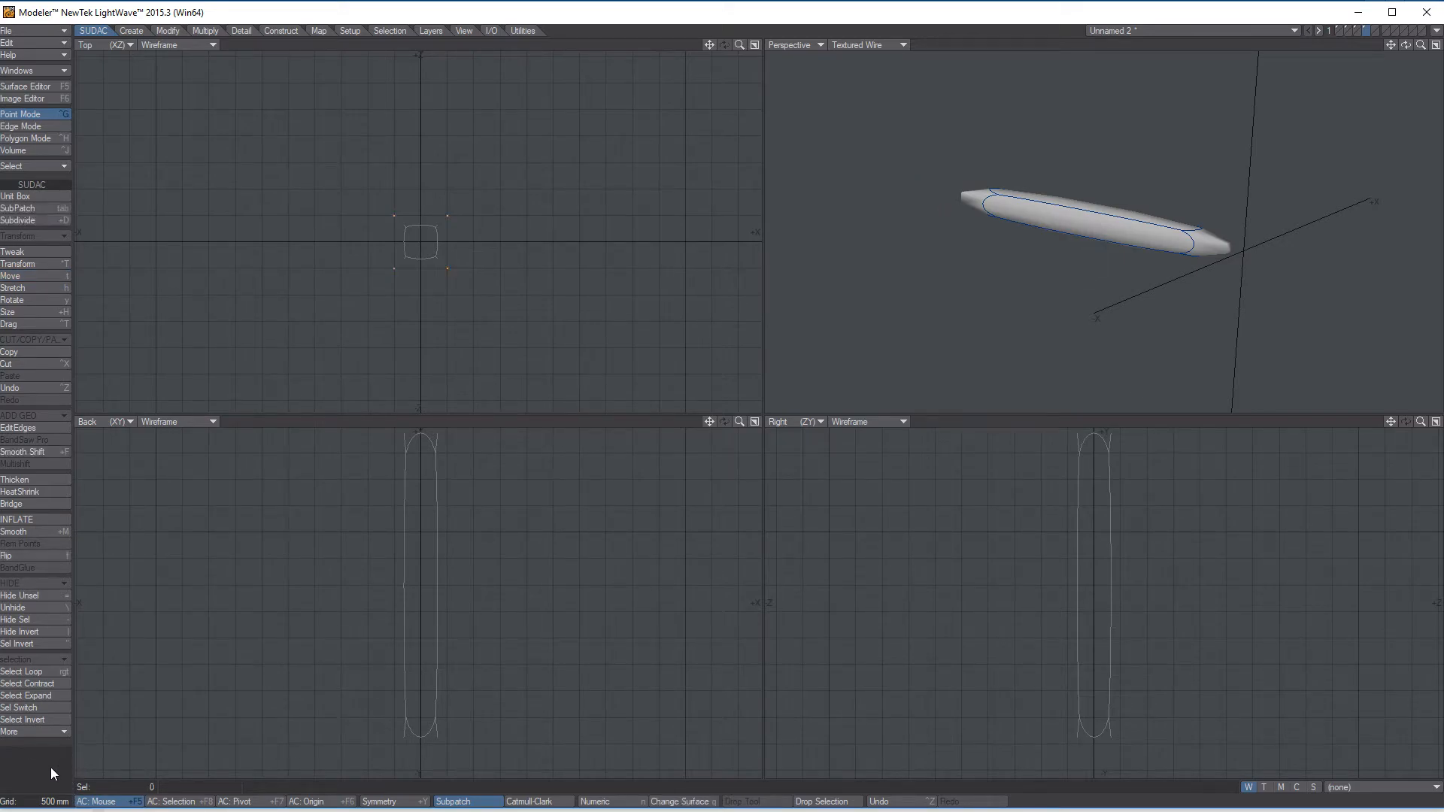
pyautogui.click(21, 138)
pyautogui.moveTo(1057, 605); pyautogui.dragTo(1088, 602)
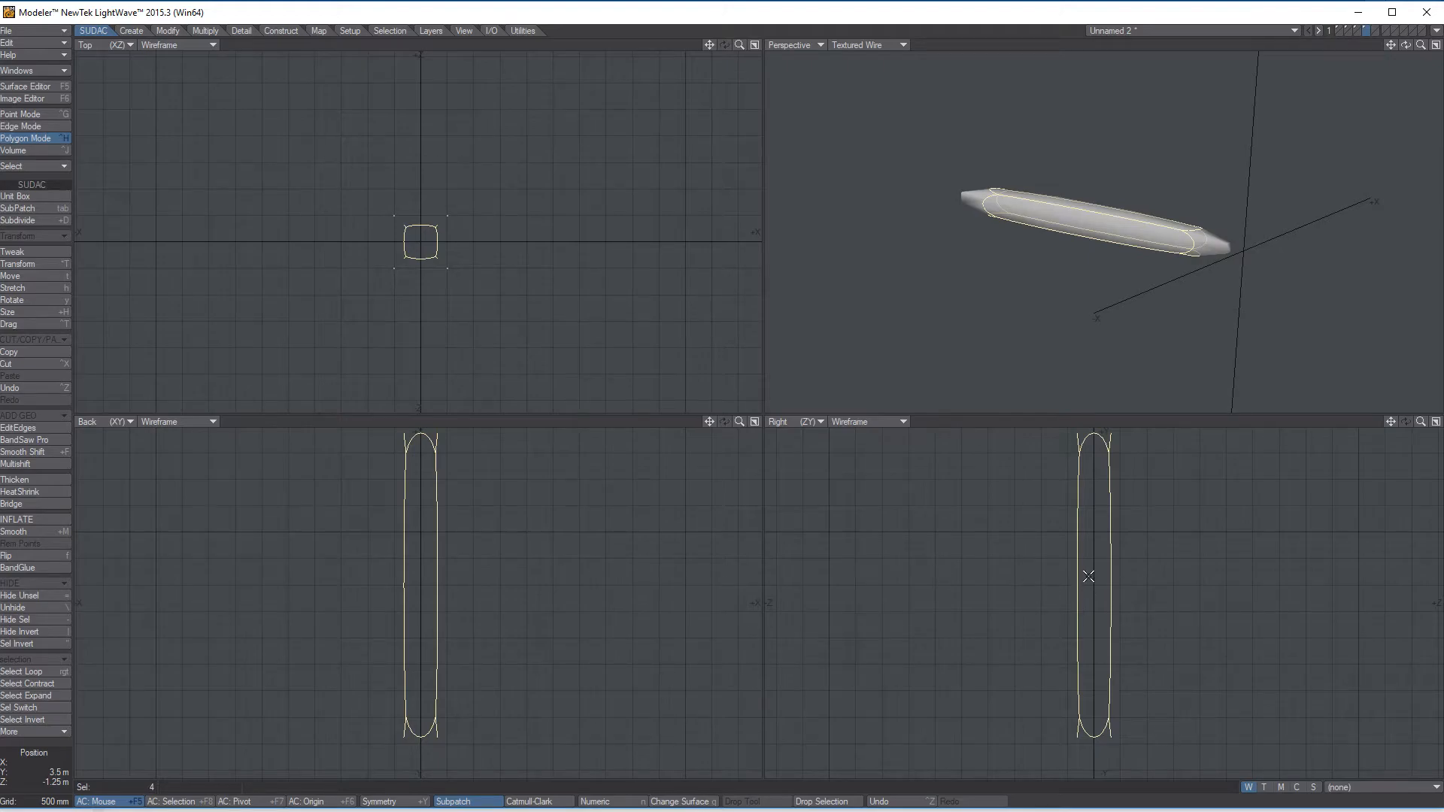
pyautogui.moveTo(1125, 122)
pyautogui.keyDown('alt'); pyautogui.mouseDown()
pyautogui.moveTo(1038, 283)
pyautogui.moveTo(1054, 225)
pyautogui.moveTo(1124, 141)
pyautogui.mouseUp(); pyautogui.keyUp('alt')
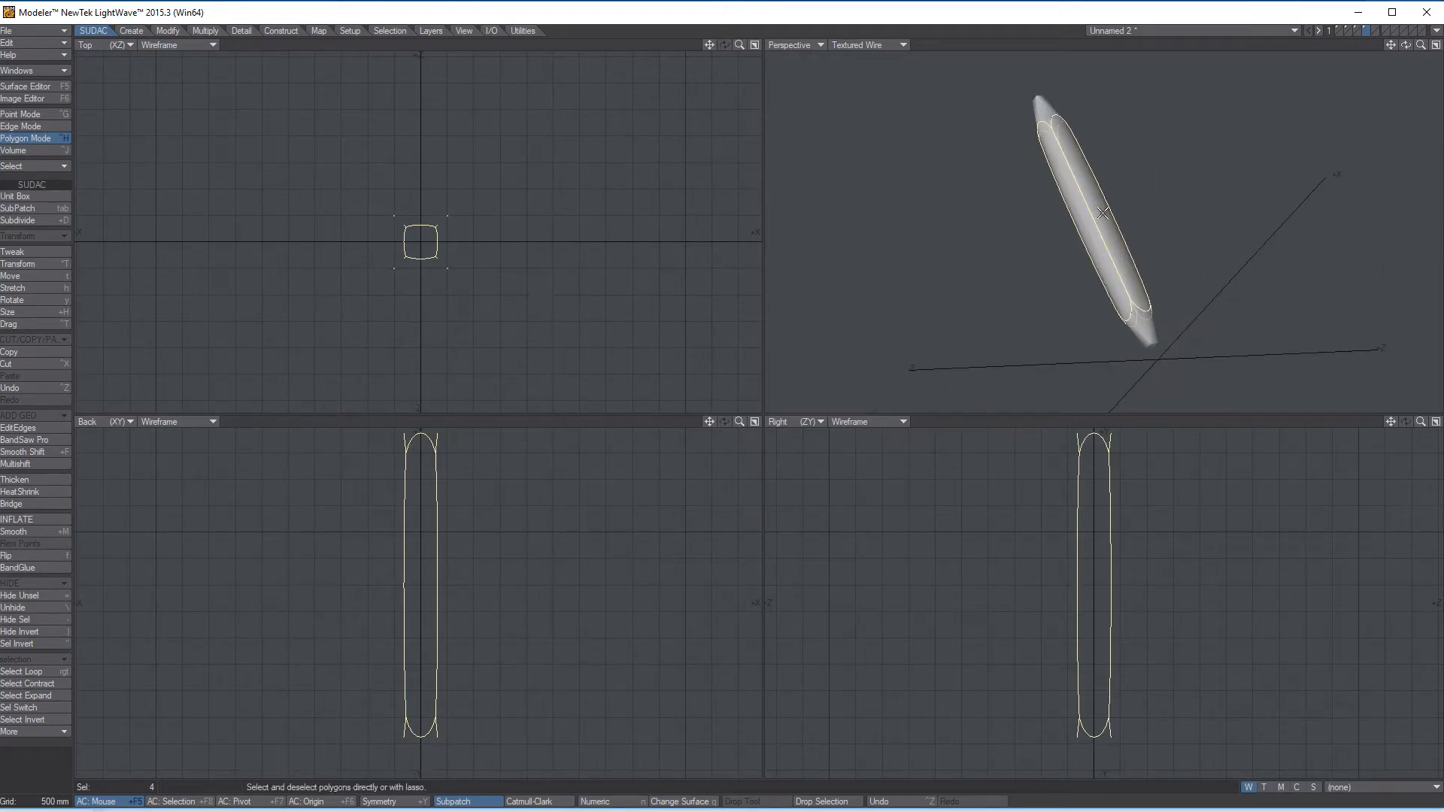
pyautogui.keyDown('alt'); pyautogui.moveTo(1180, 182); pyautogui.dragTo(1120, 210); pyautogui.keyUp('alt')
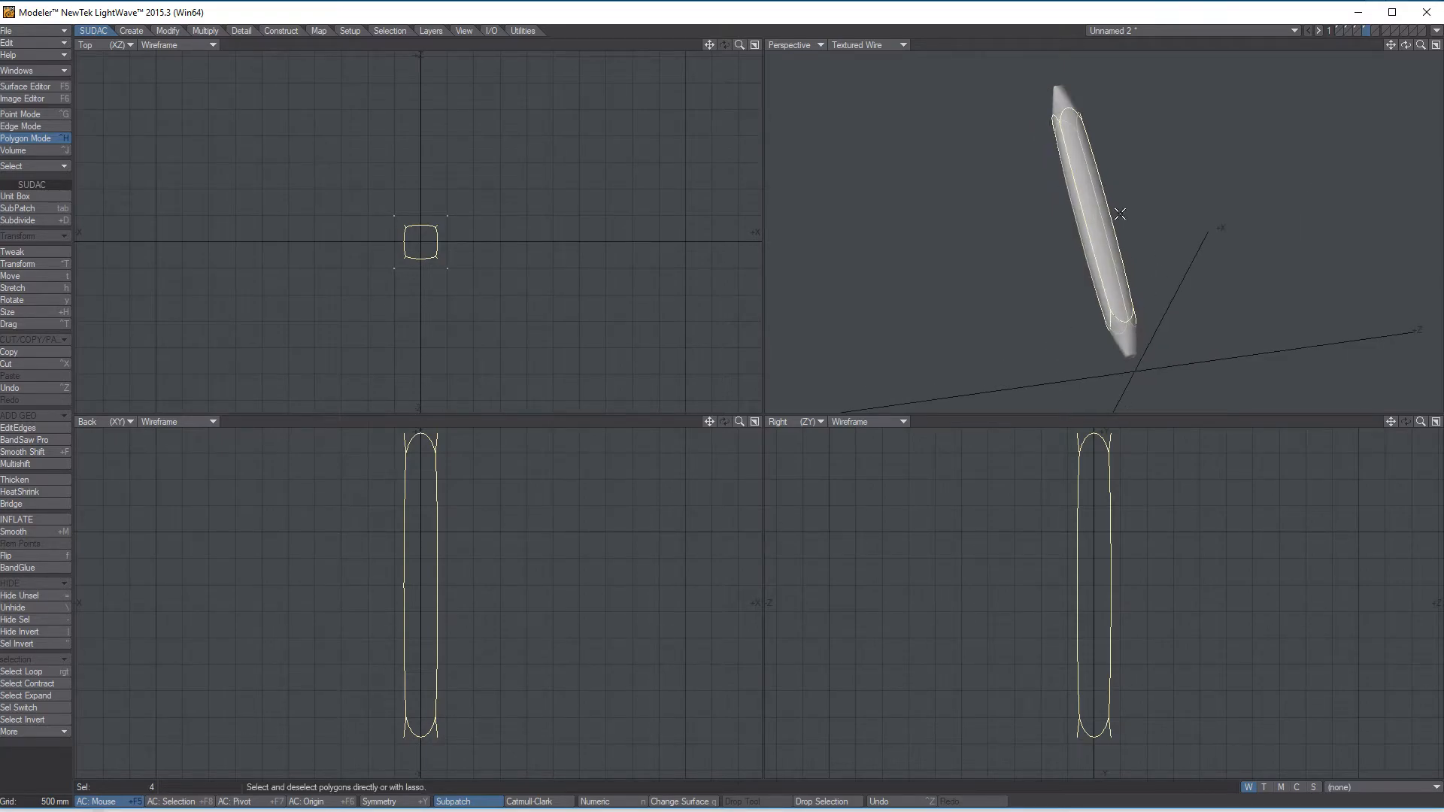
pyautogui.press('u')
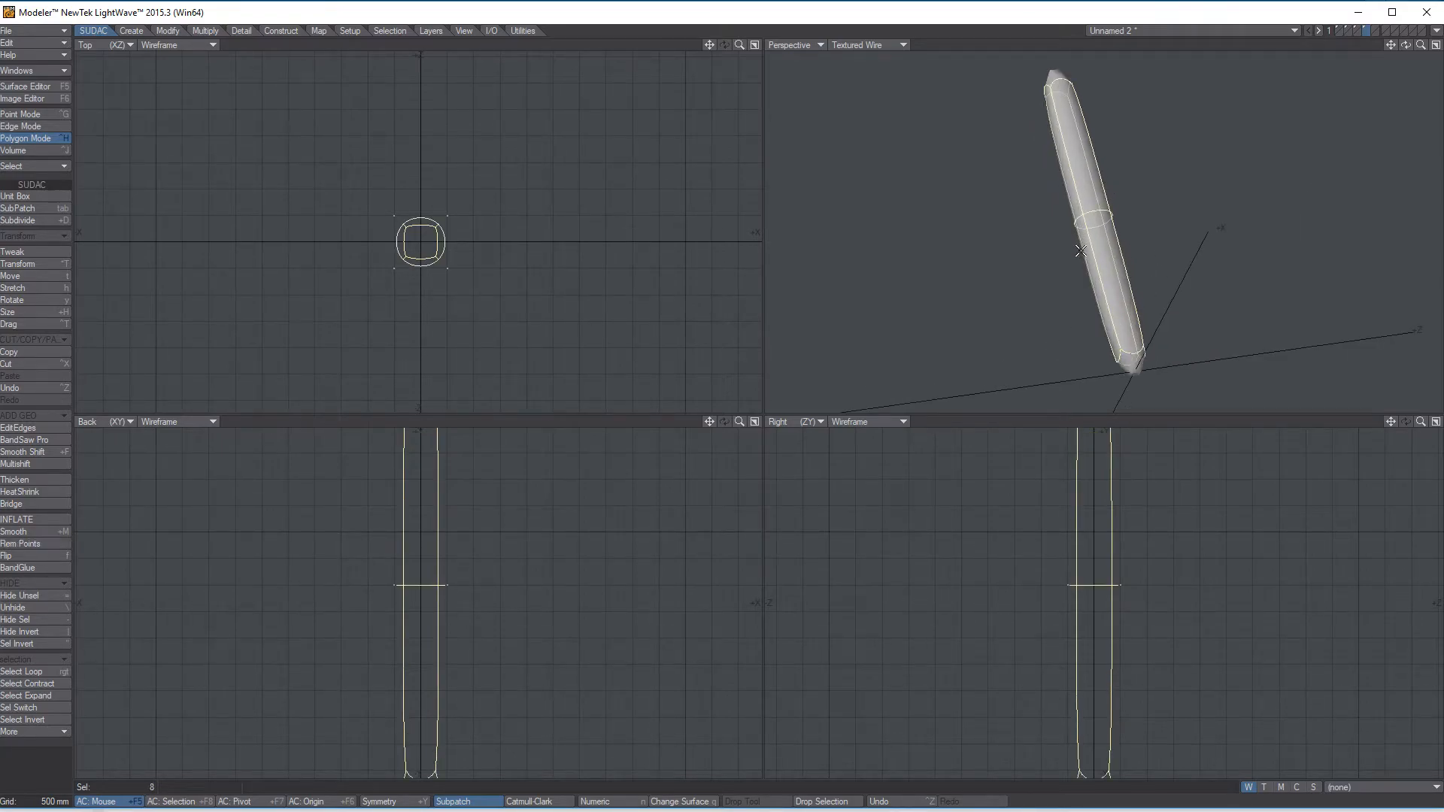
pyautogui.press('u')
pyautogui.press('u')
pyautogui.press('u')
# - Stretch the segmented rod inward on X and Z about the origin to make a much thinner stem, and clear the polygon selection
pyautogui.keyDown('alt'); pyautogui.keyDown('shift'); pyautogui.moveTo(1123, 261); pyautogui.dragTo(1186, 564); pyautogui.keyUp('shift'); pyautogui.keyUp('alt')
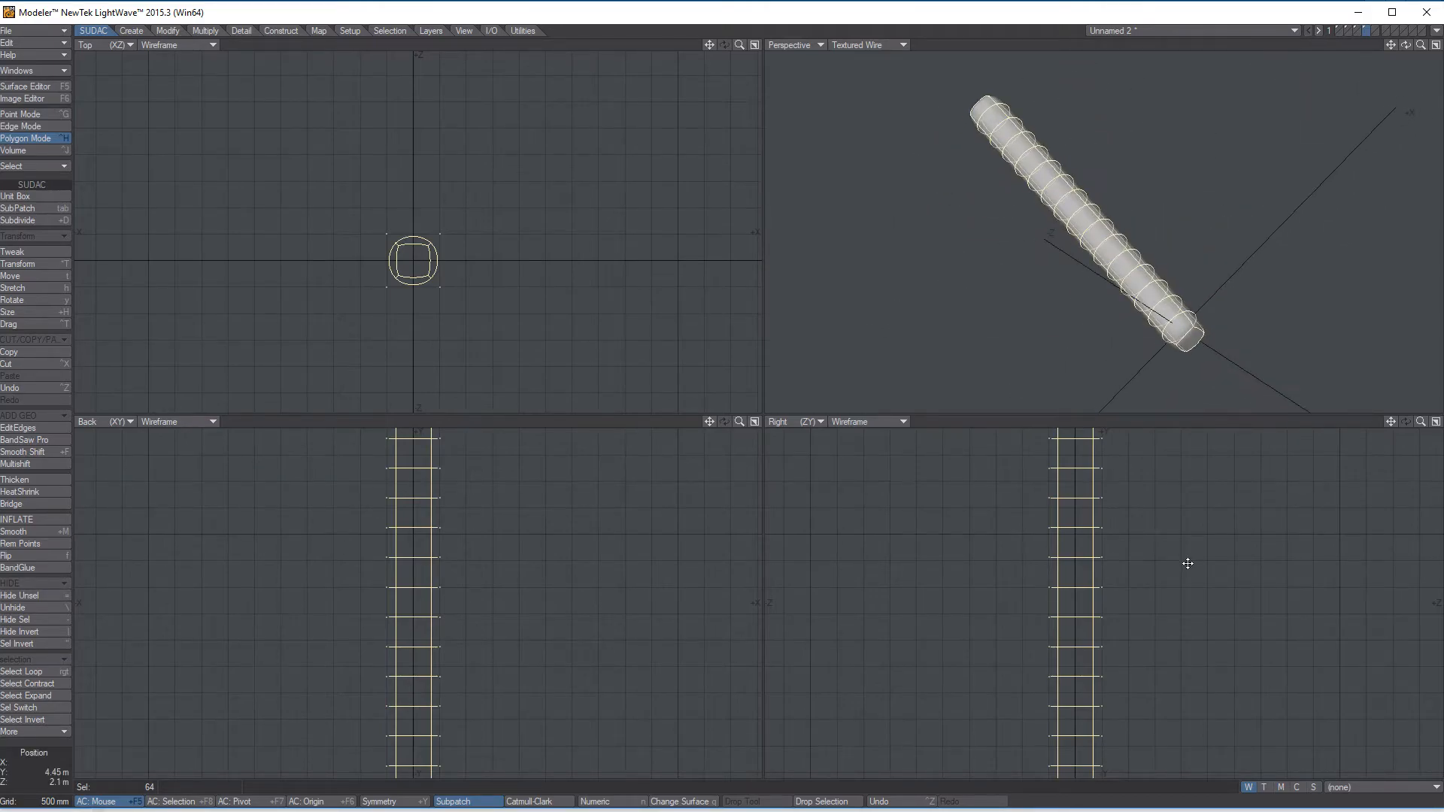
pyautogui.keyDown('alt'); pyautogui.moveTo(1141, 143); pyautogui.dragTo(1061, 249); pyautogui.keyUp('alt')
pyautogui.keyDown('alt'); pyautogui.moveTo(1171, 599); pyautogui.dragTo(1149, 647); pyautogui.keyUp('alt')
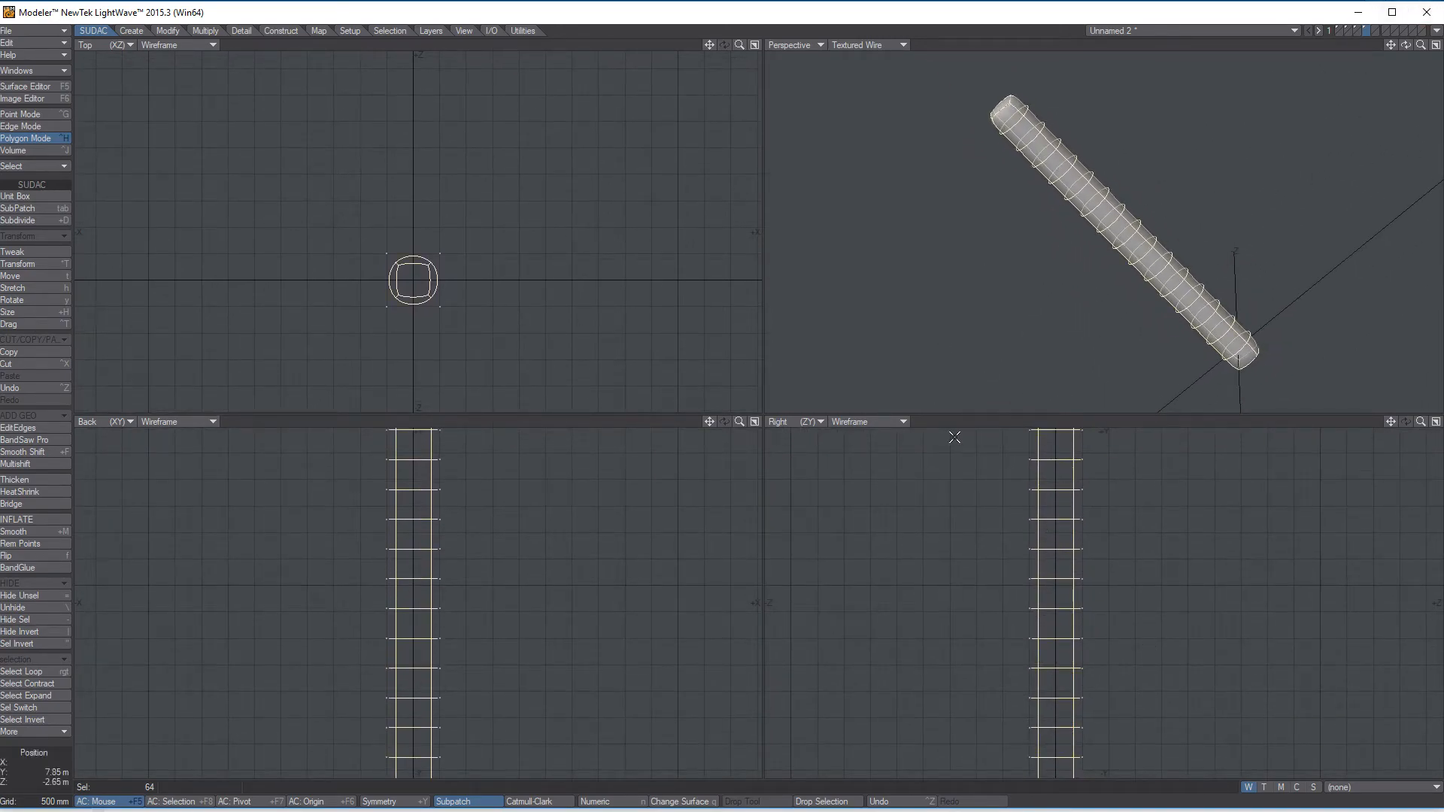
pyautogui.moveTo(1031, 368)
pyautogui.keyDown('alt'); pyautogui.keyDown('shift'); pyautogui.mouseDown()
pyautogui.moveTo(1025, 233)
pyautogui.moveTo(1028, 372)
pyautogui.mouseUp(); pyautogui.keyUp('shift'); pyautogui.keyUp('alt')
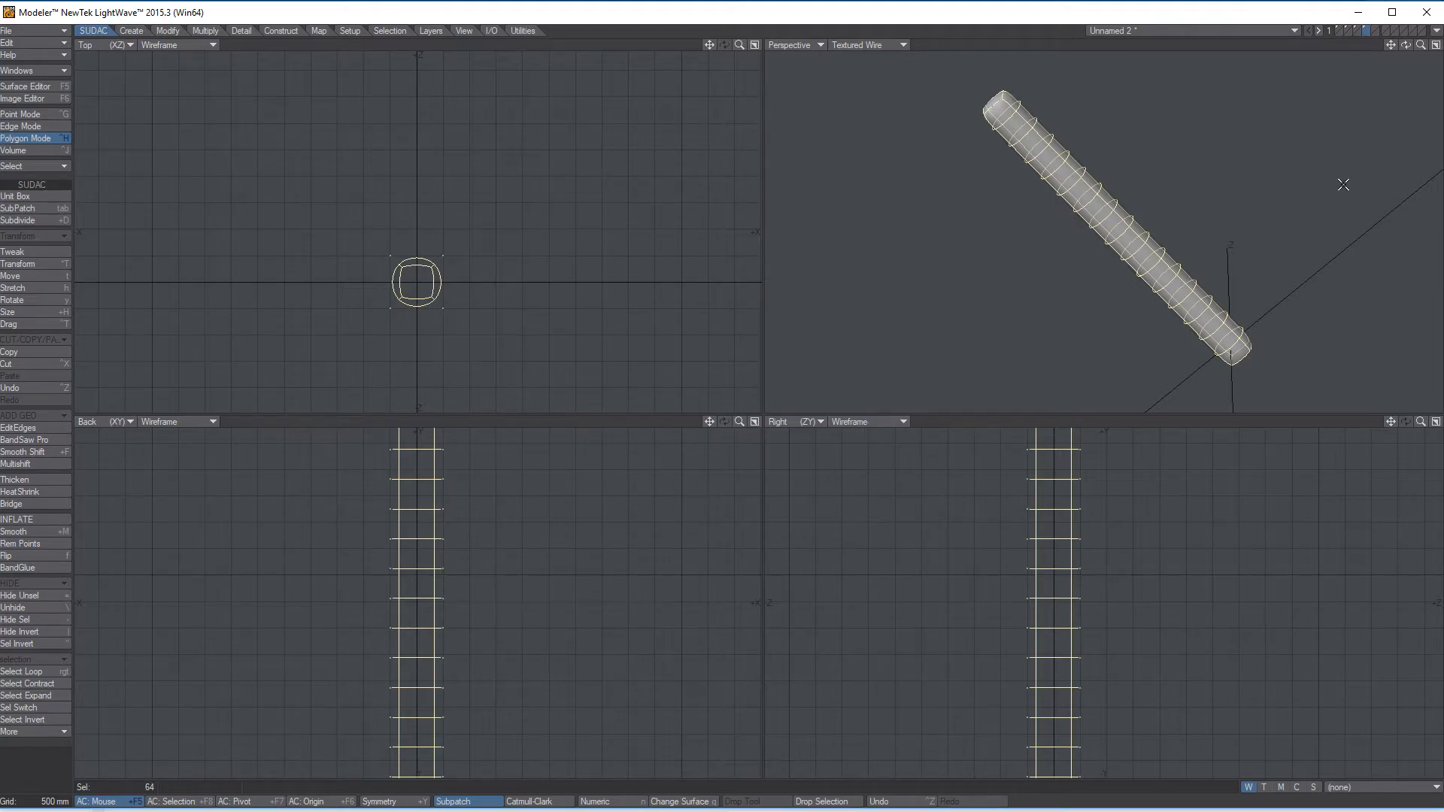
pyautogui.press('h')
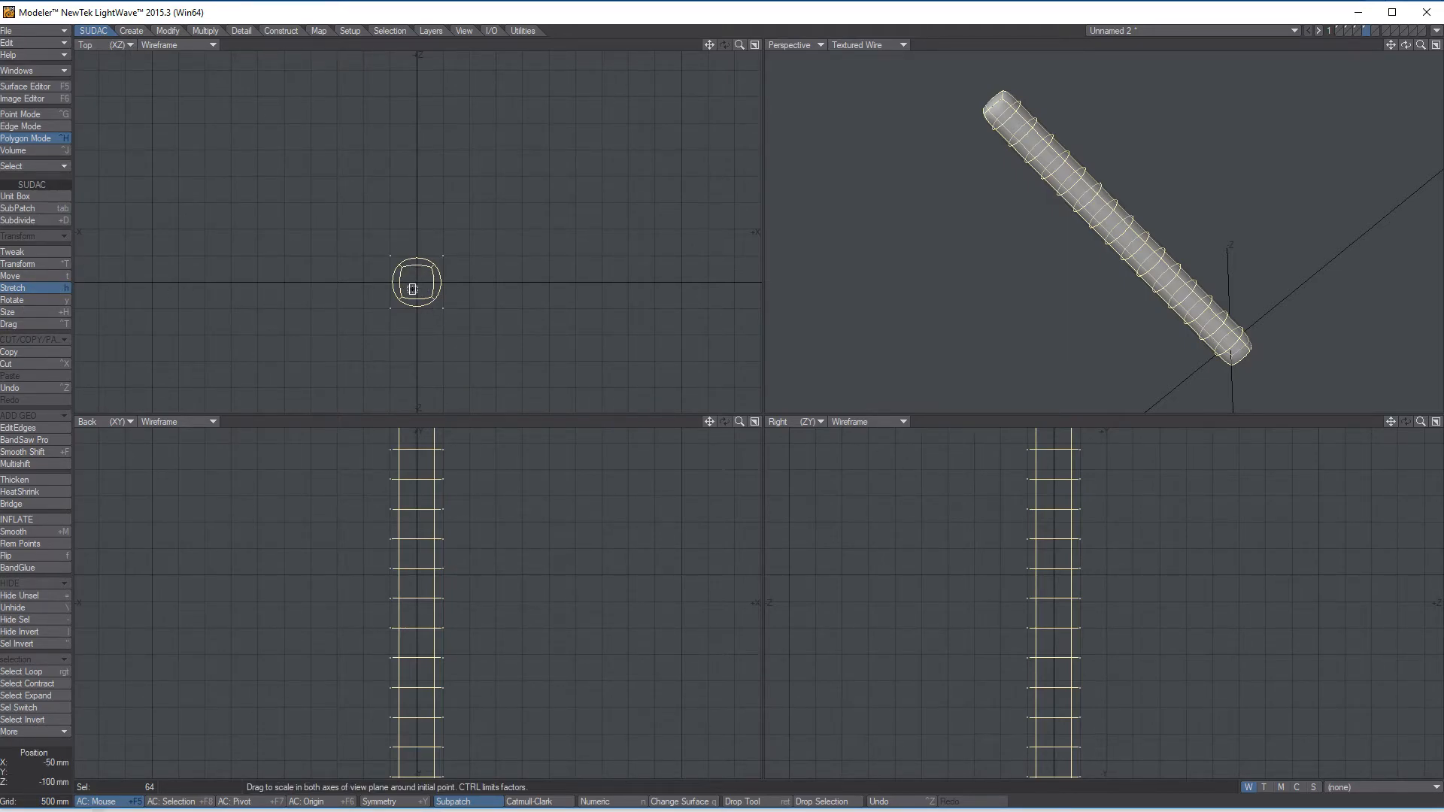
pyautogui.click(416, 283)
pyautogui.moveTo(416, 283); pyautogui.dragTo(394, 316)
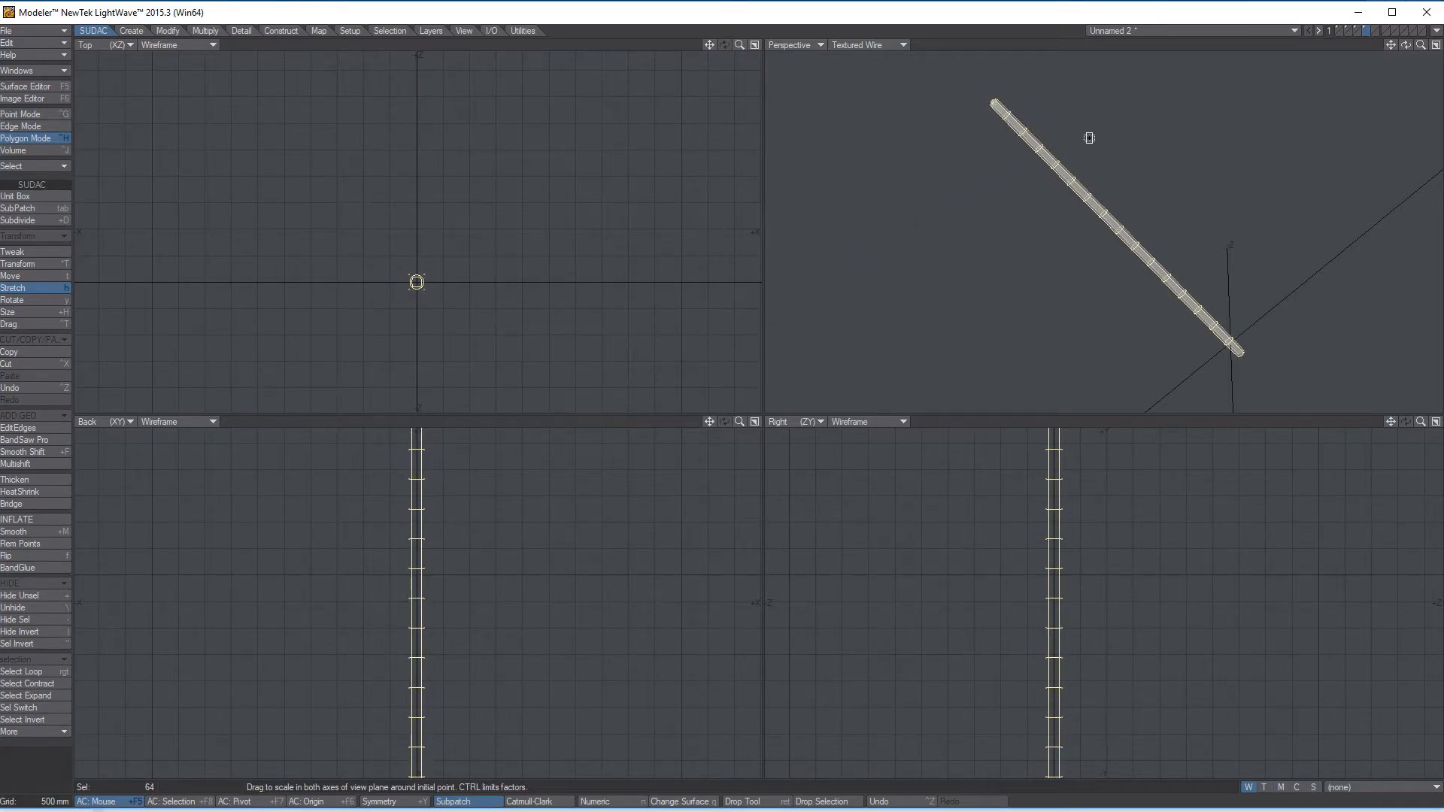
pyautogui.keyDown('alt'); pyautogui.moveTo(1125, 119); pyautogui.dragTo(1142, 197); pyautogui.keyUp('alt')
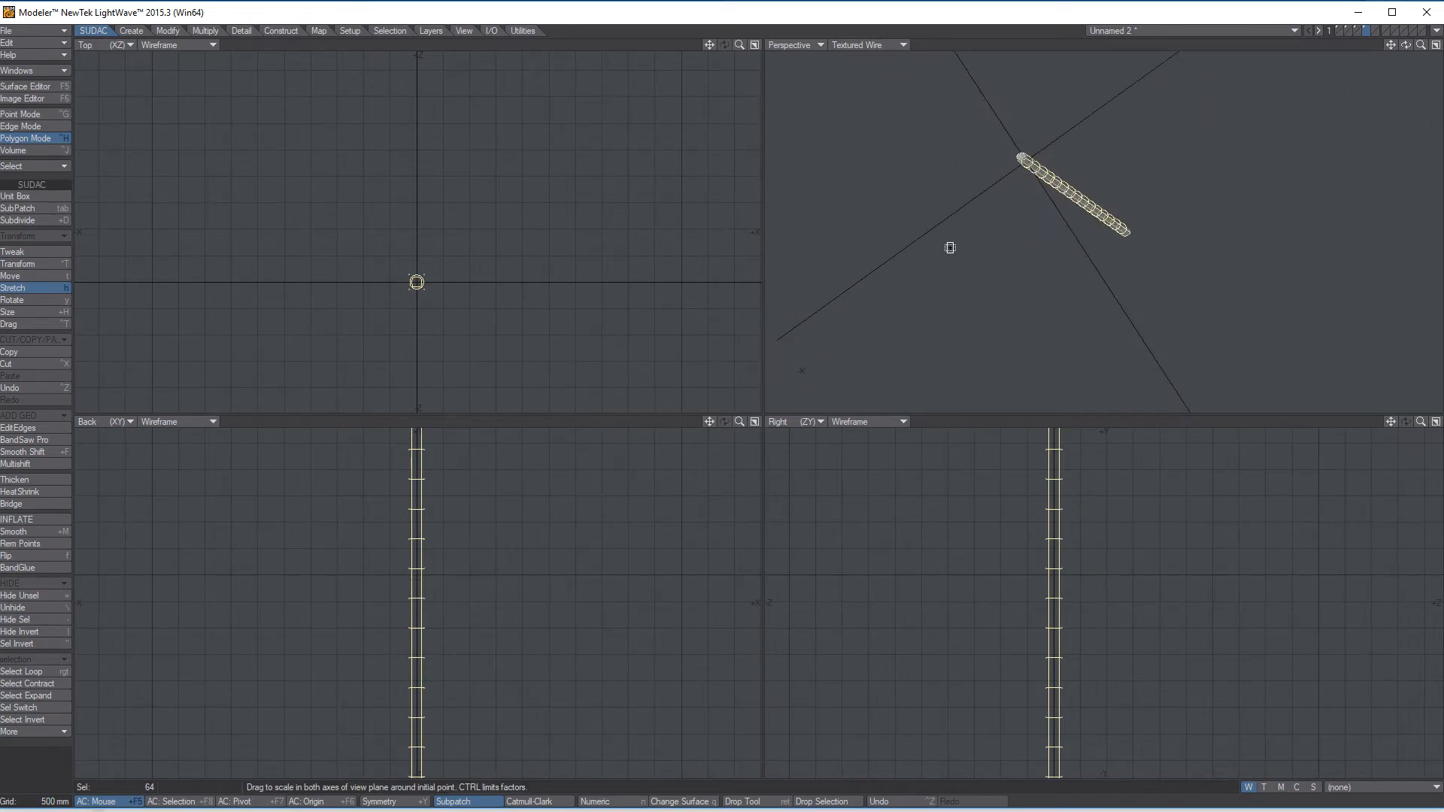
pyautogui.press('Return')
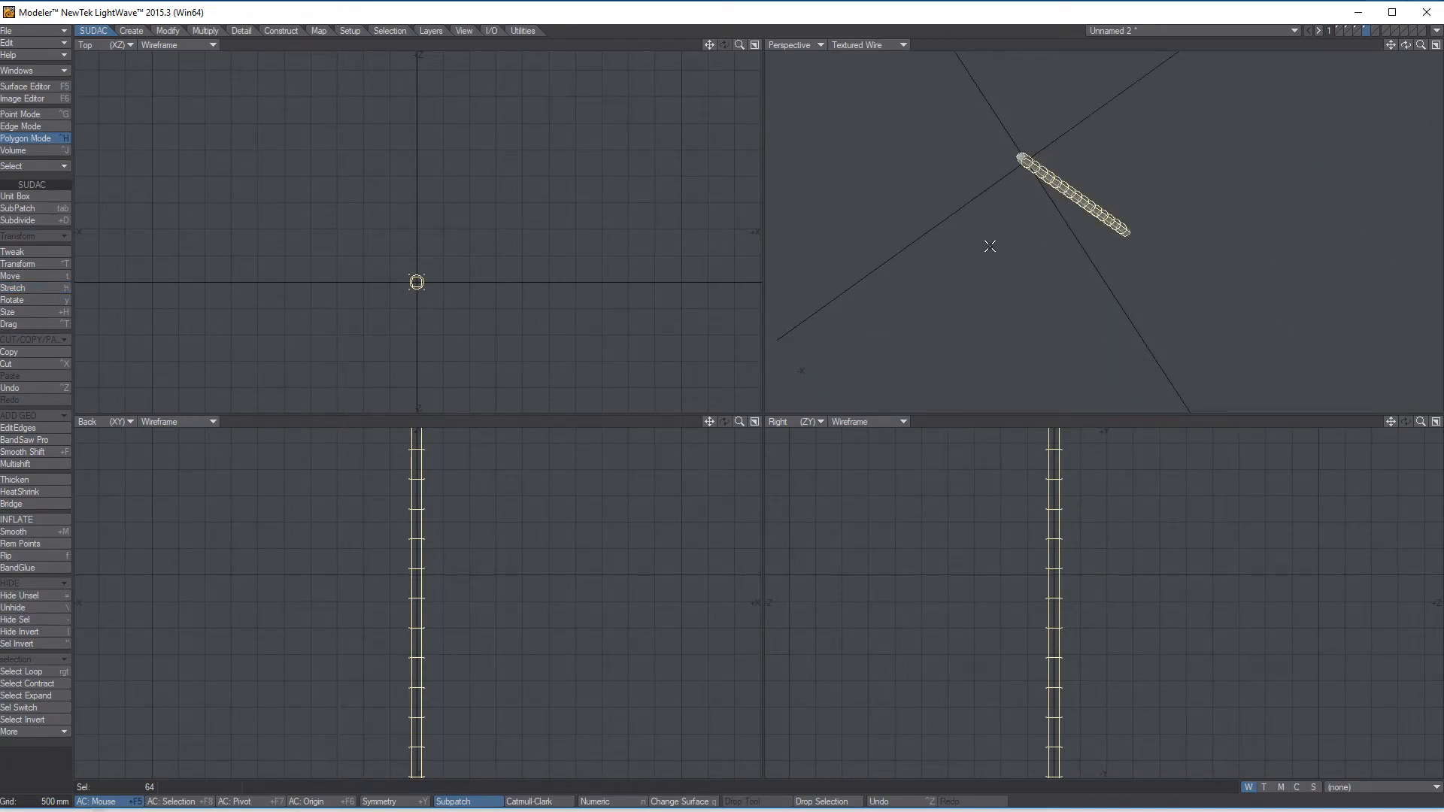
pyautogui.click(37, 761)
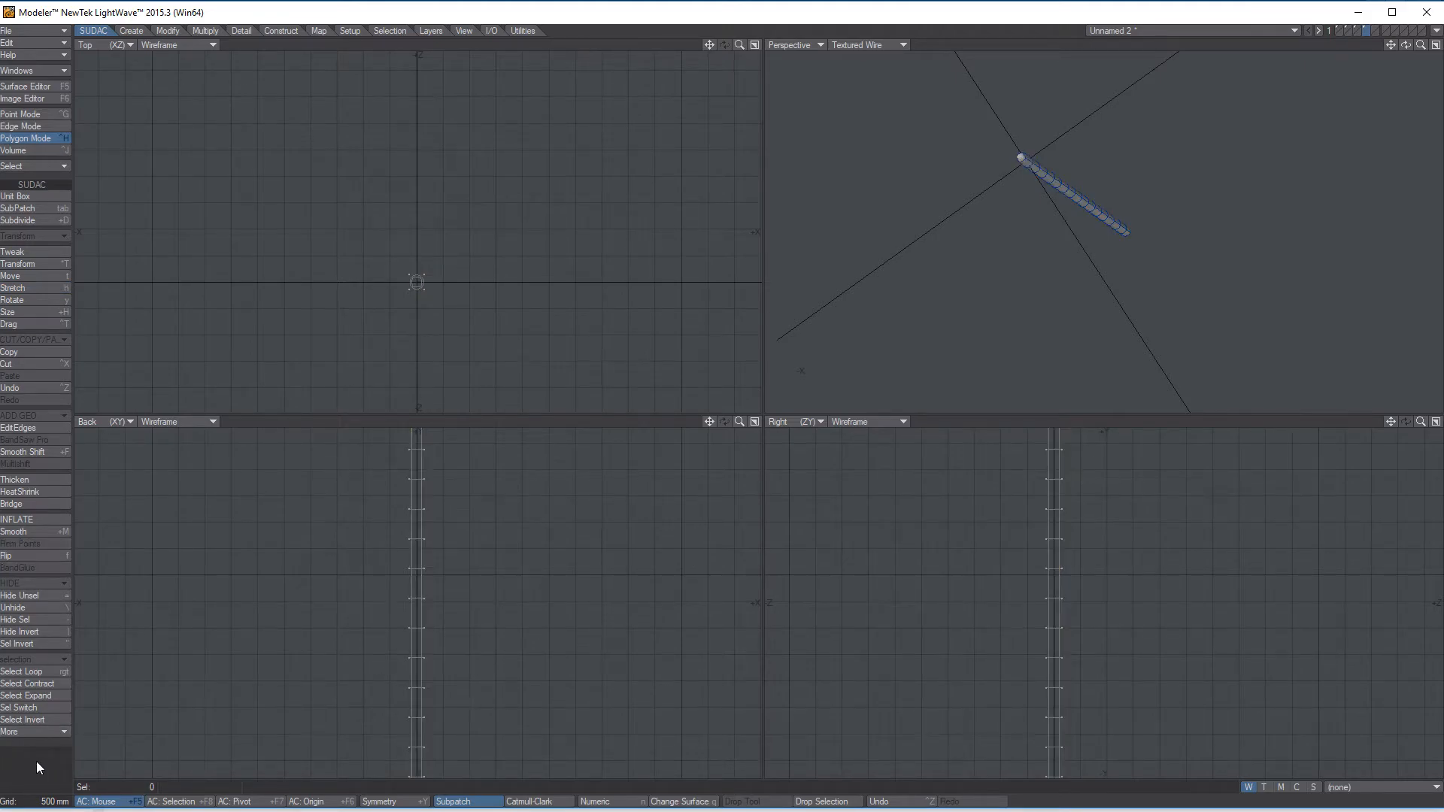
# - Review the sphere, teardrop, cup and stem layer by layer to compare their sizes, finishing on the stem layer
pyautogui.click(1340, 30)
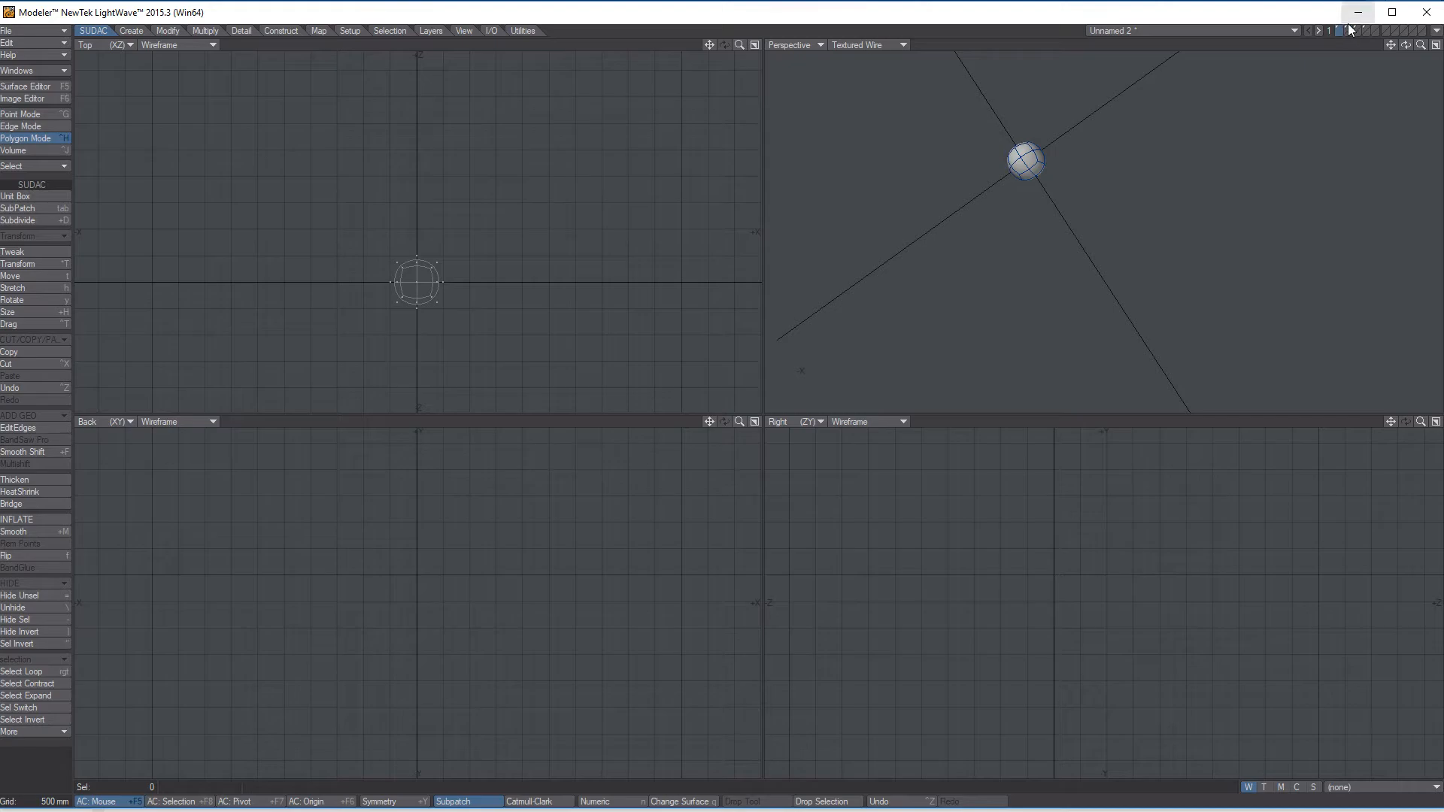
pyautogui.click(1350, 30)
pyautogui.click(1355, 27)
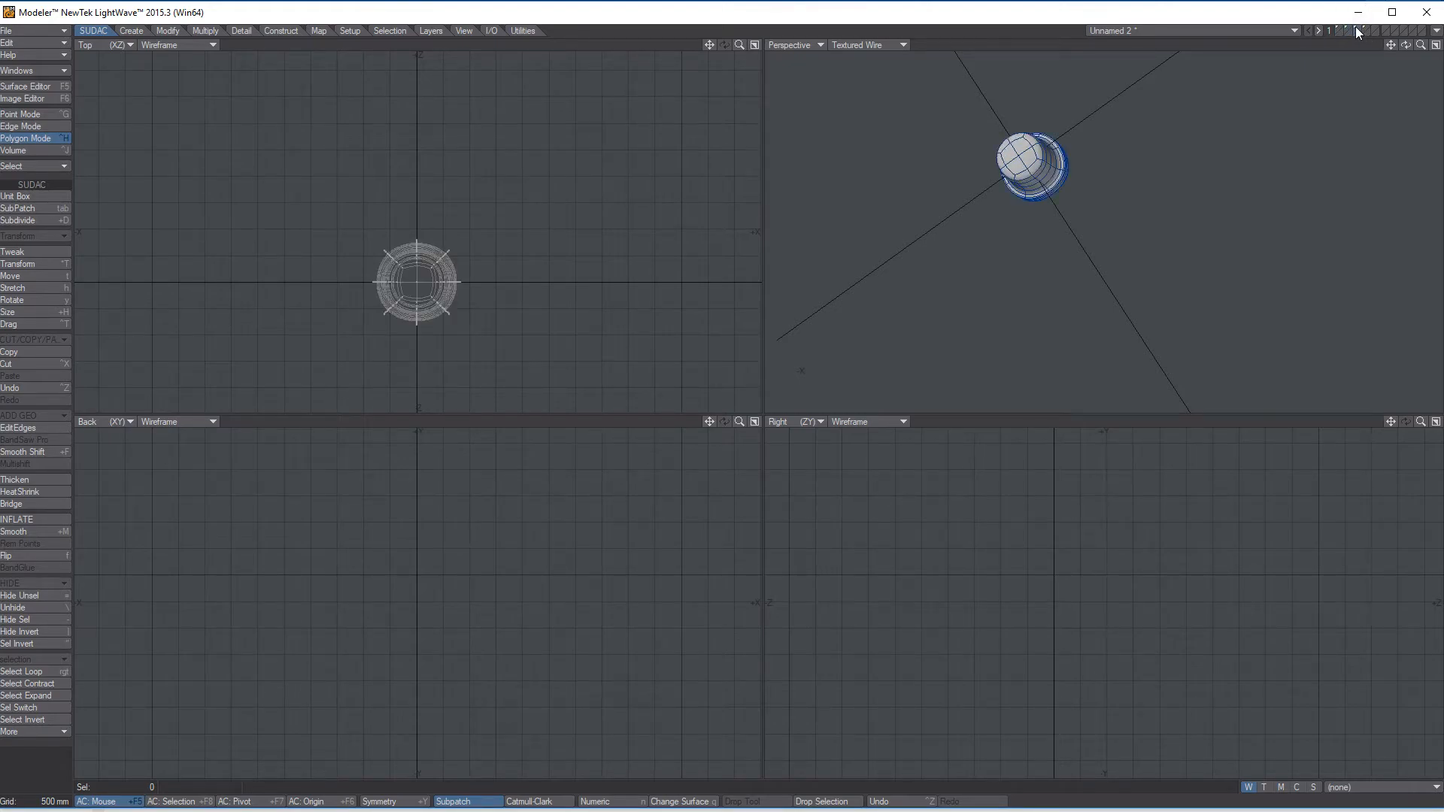
pyautogui.keyDown('alt'); pyautogui.moveTo(1099, 148); pyautogui.dragTo(1035, 236); pyautogui.keyUp('alt')
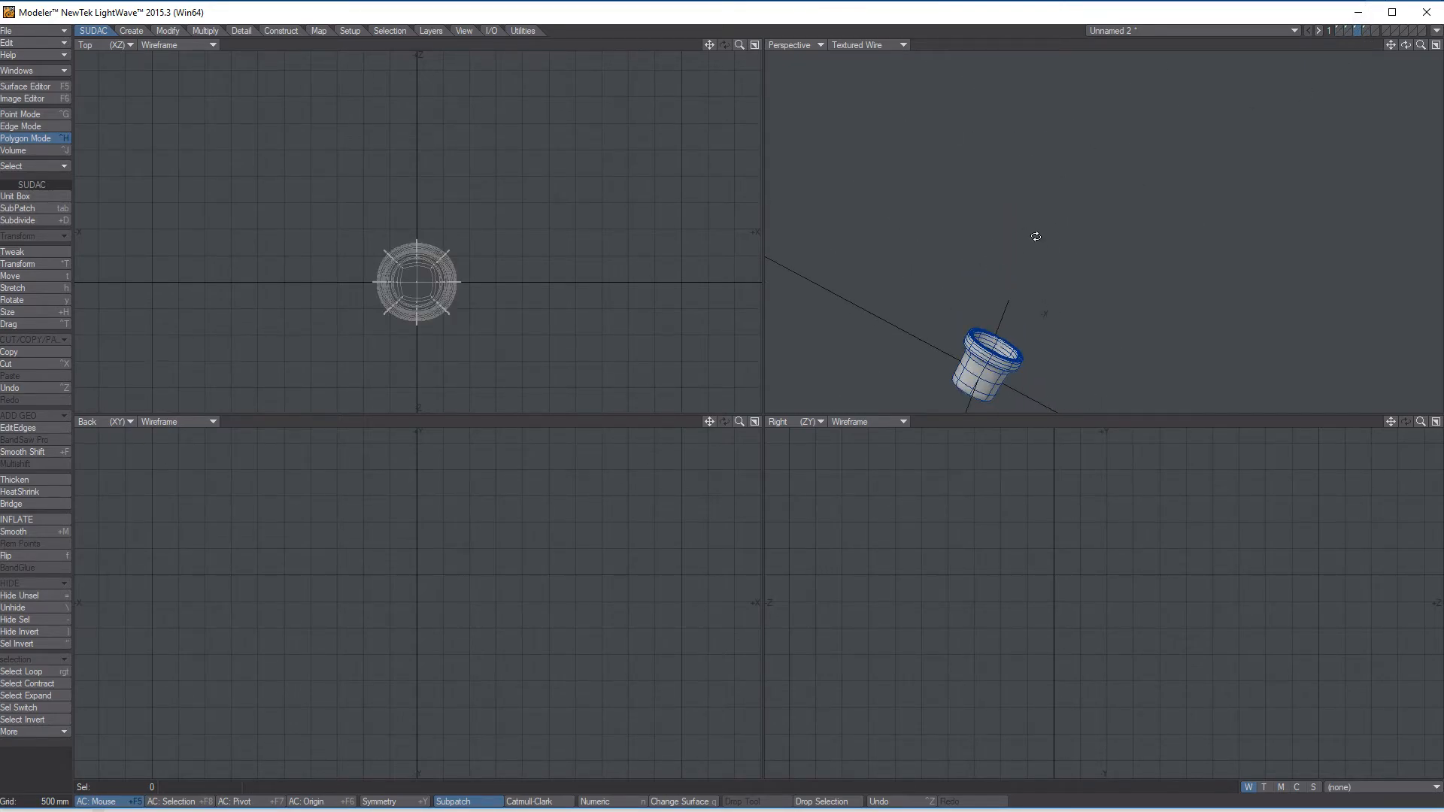
pyautogui.click(1365, 30)
pyautogui.press('a')
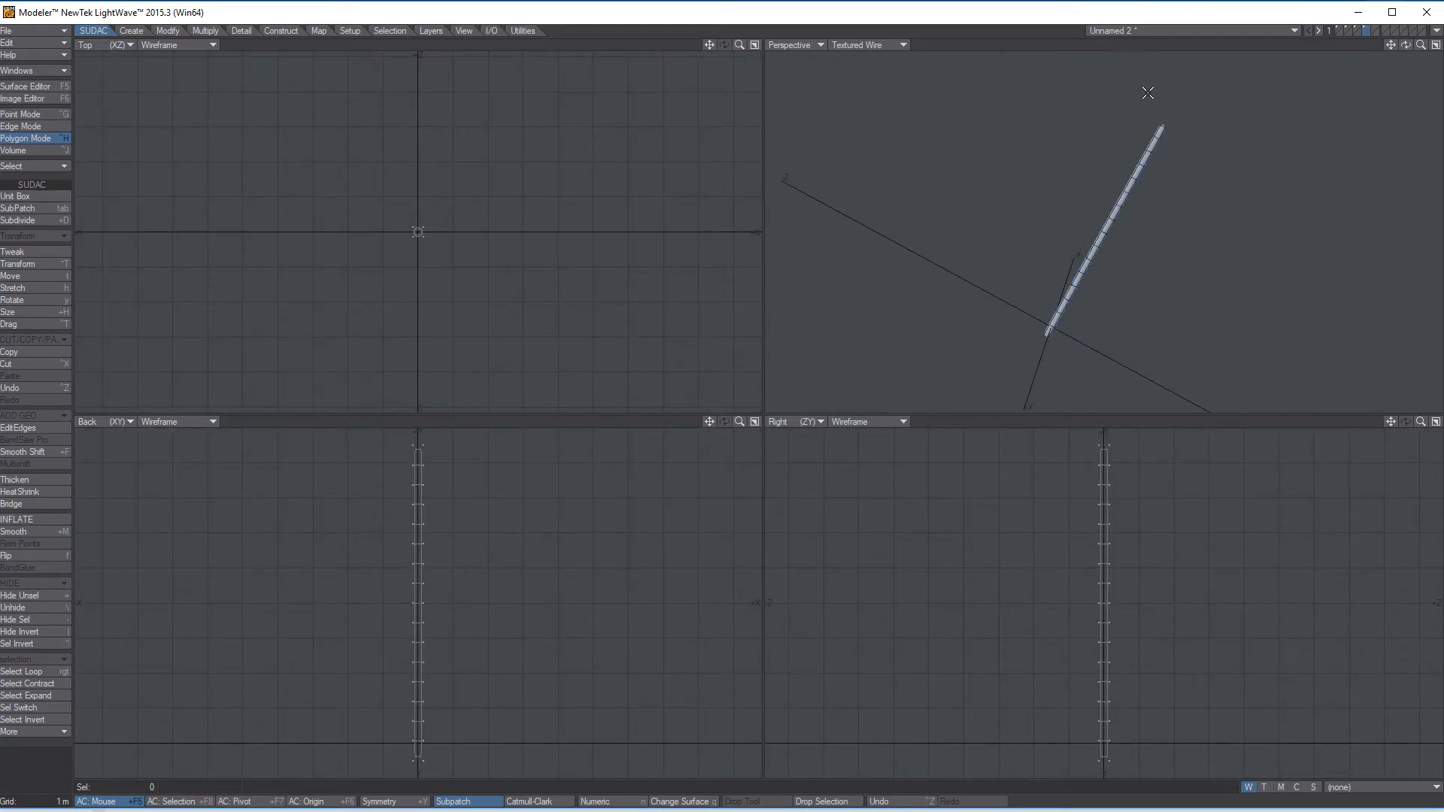
pyautogui.click(1340, 30)
pyautogui.click(1347, 30)
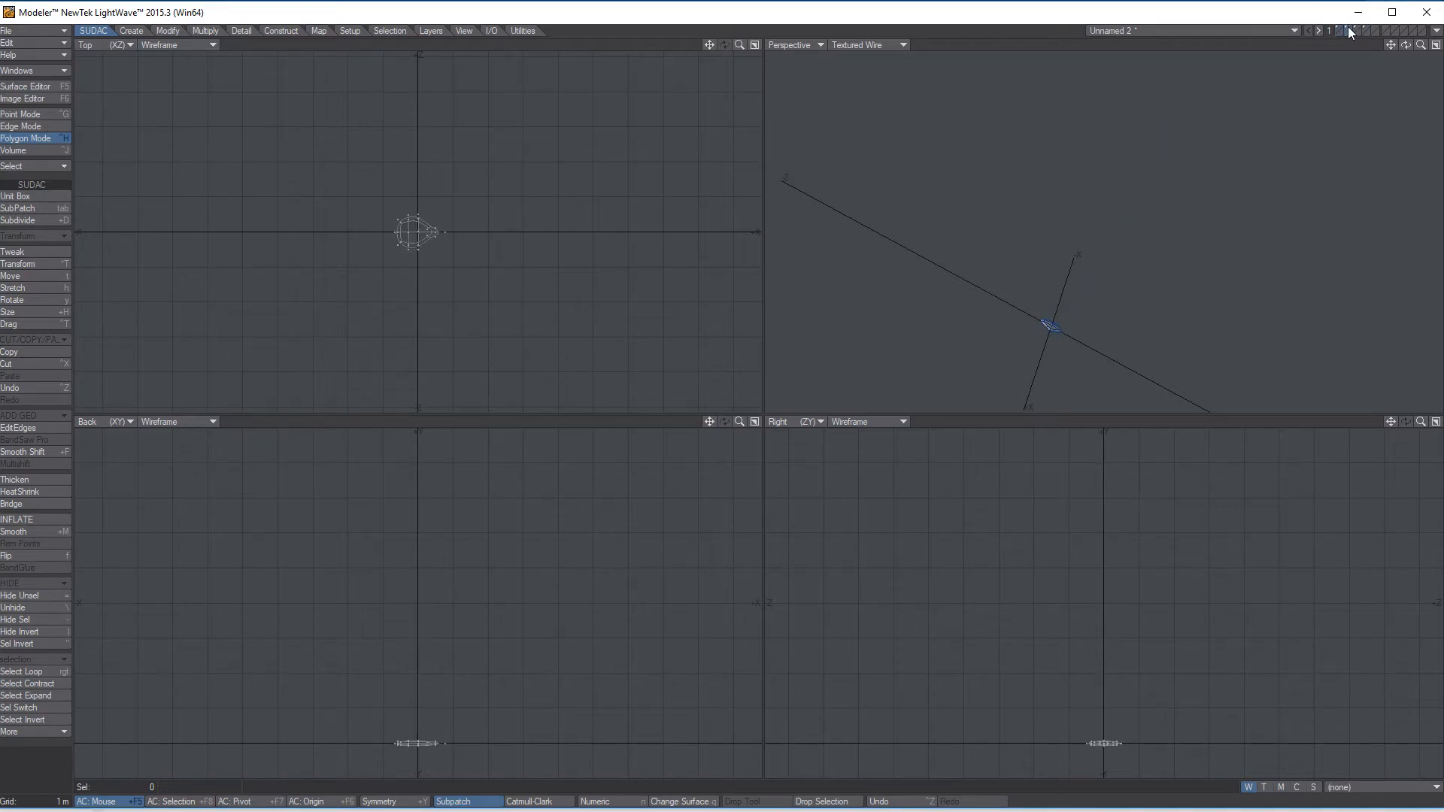
pyautogui.click(1358, 28)
pyautogui.click(1366, 29)
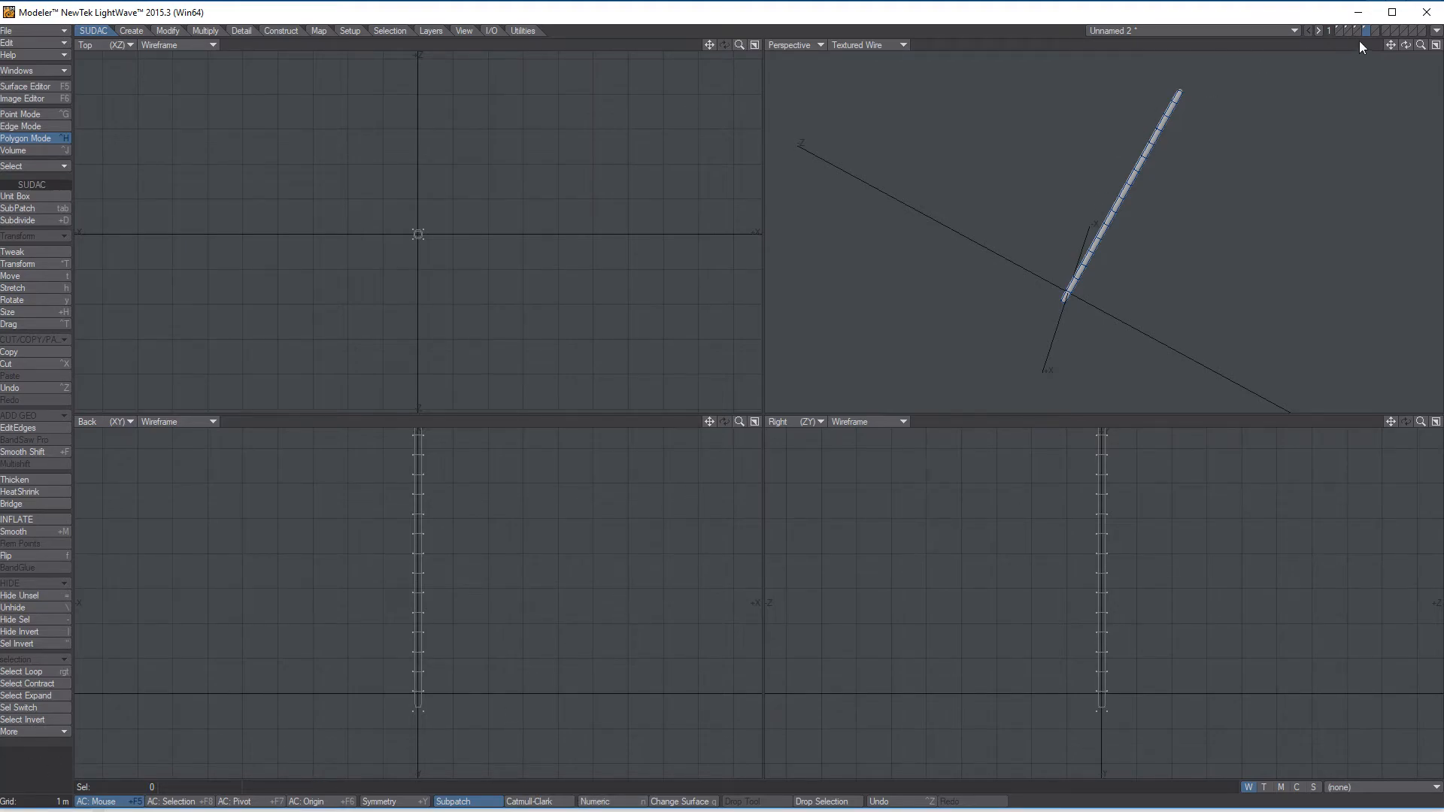
# - Assign a new surface named stem to the thin rod, with an initial colour of 191, 255, 207
pyautogui.click(673, 801)
pyautogui.write('stem')
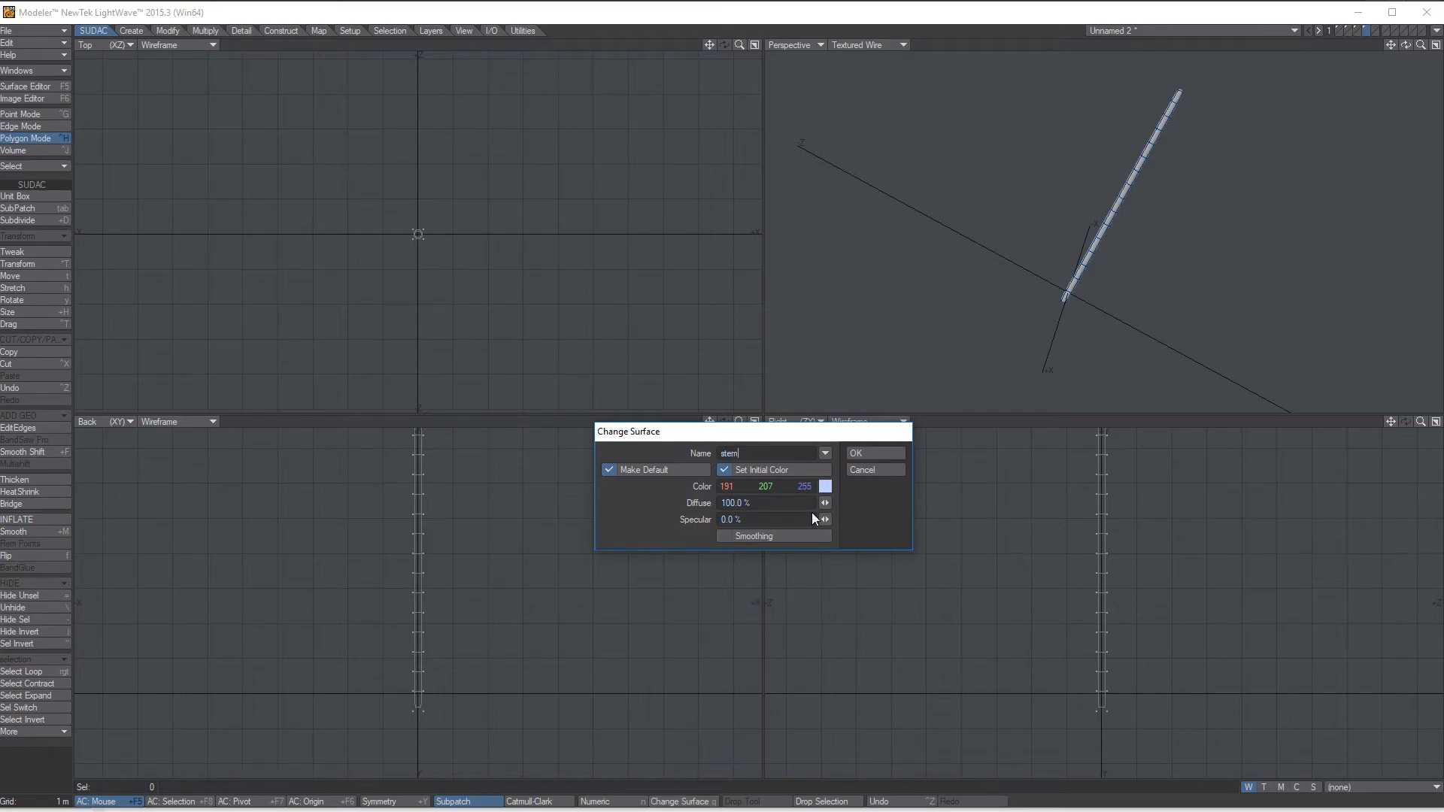
pyautogui.click(825, 486)
pyautogui.click(748, 510)
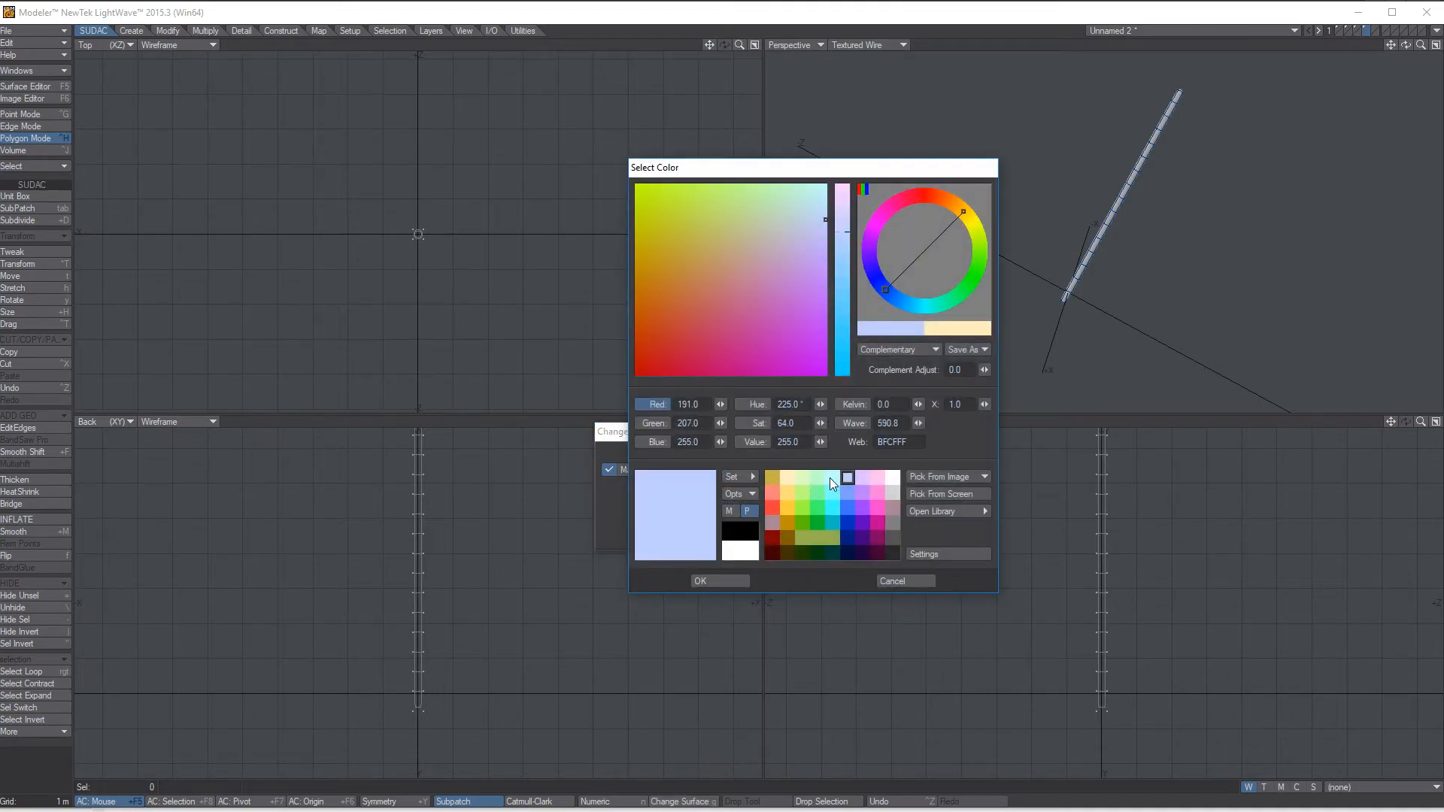
pyautogui.click(818, 478)
pyautogui.click(740, 585)
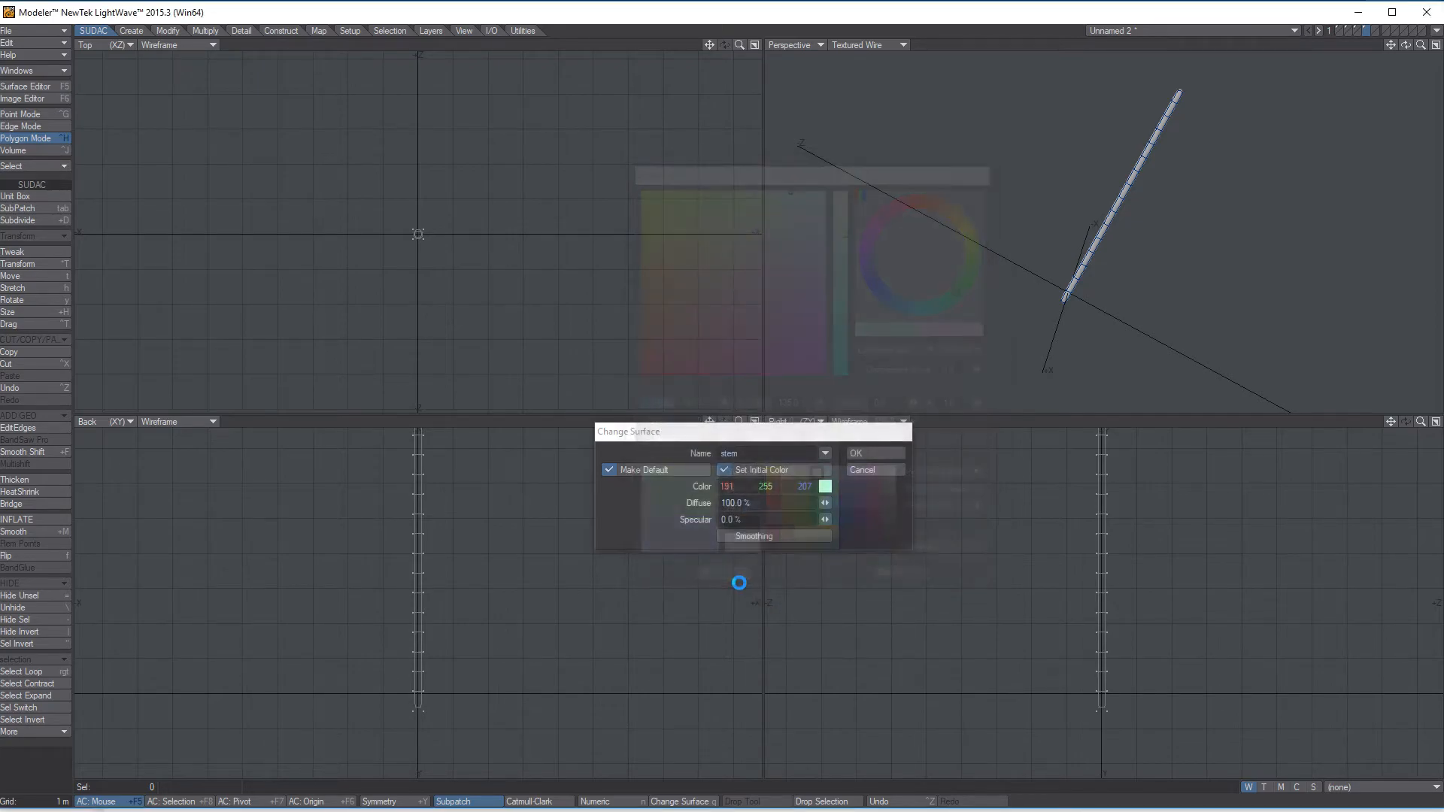
pyautogui.click(876, 453)
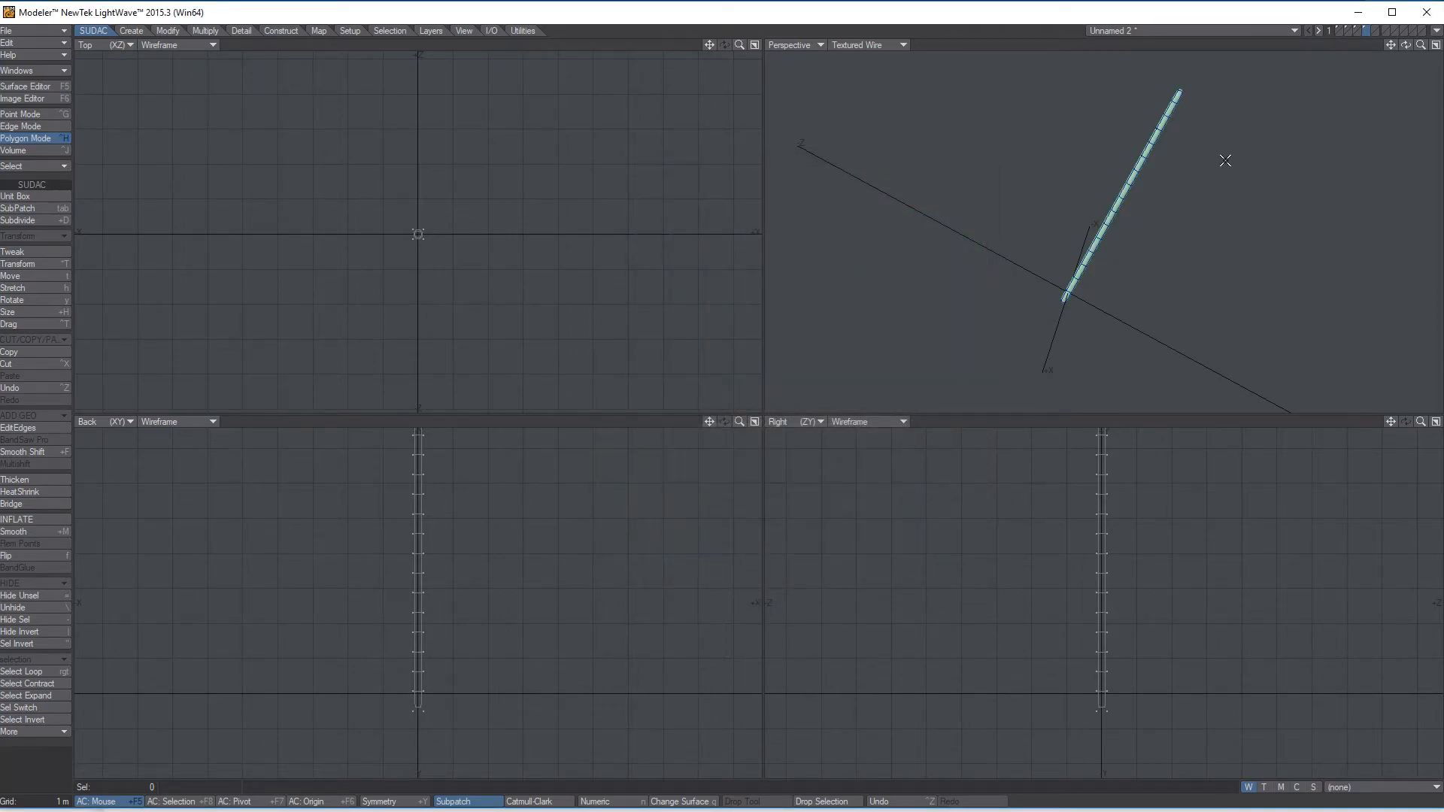
pyautogui.keyDown('alt'); pyautogui.moveTo(1228, 145); pyautogui.dragTo(1170, 197); pyautogui.keyUp('alt')
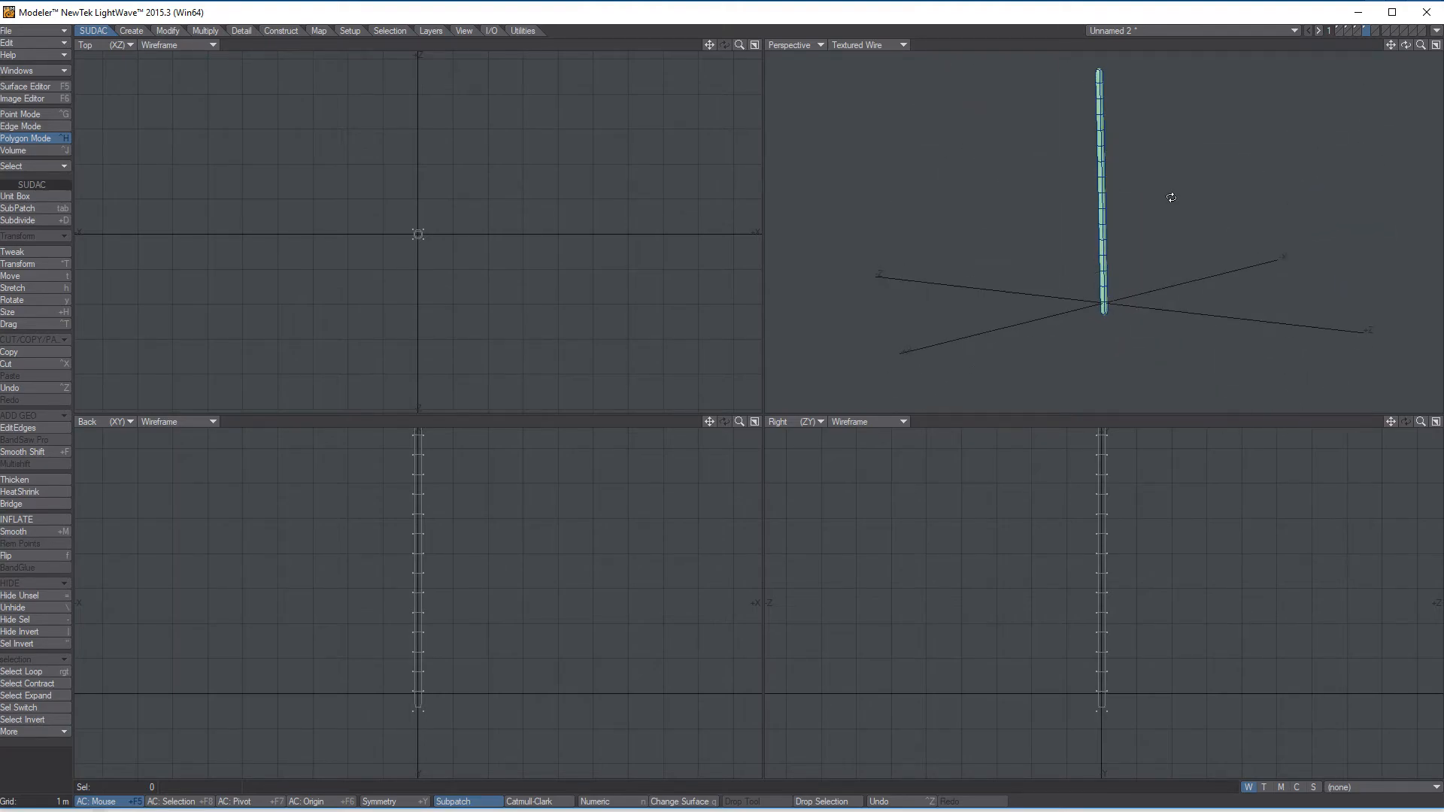
# - Switch to the flared cup's layer and enter pot as the name for its surface
pyautogui.click(1356, 30)
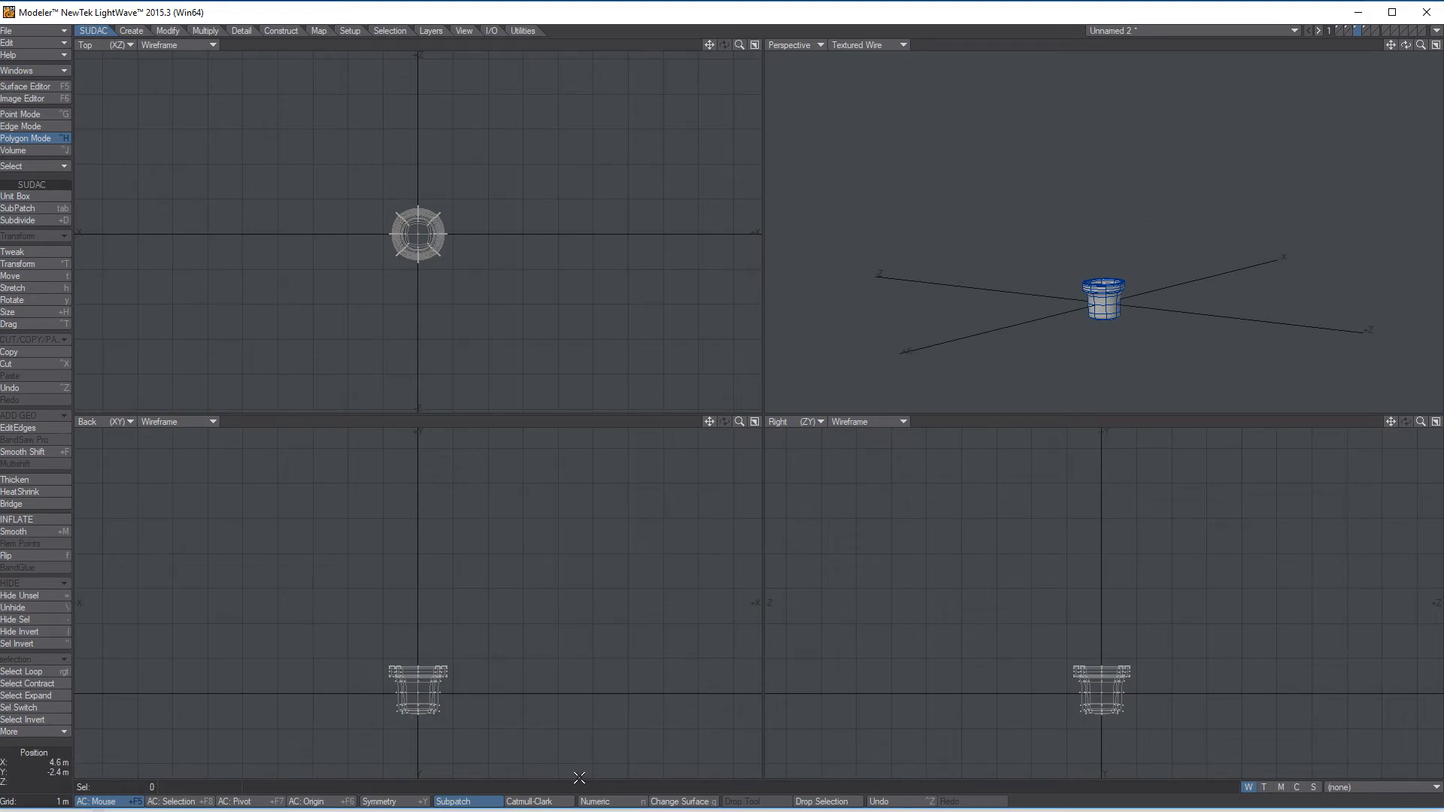
pyautogui.press('q')
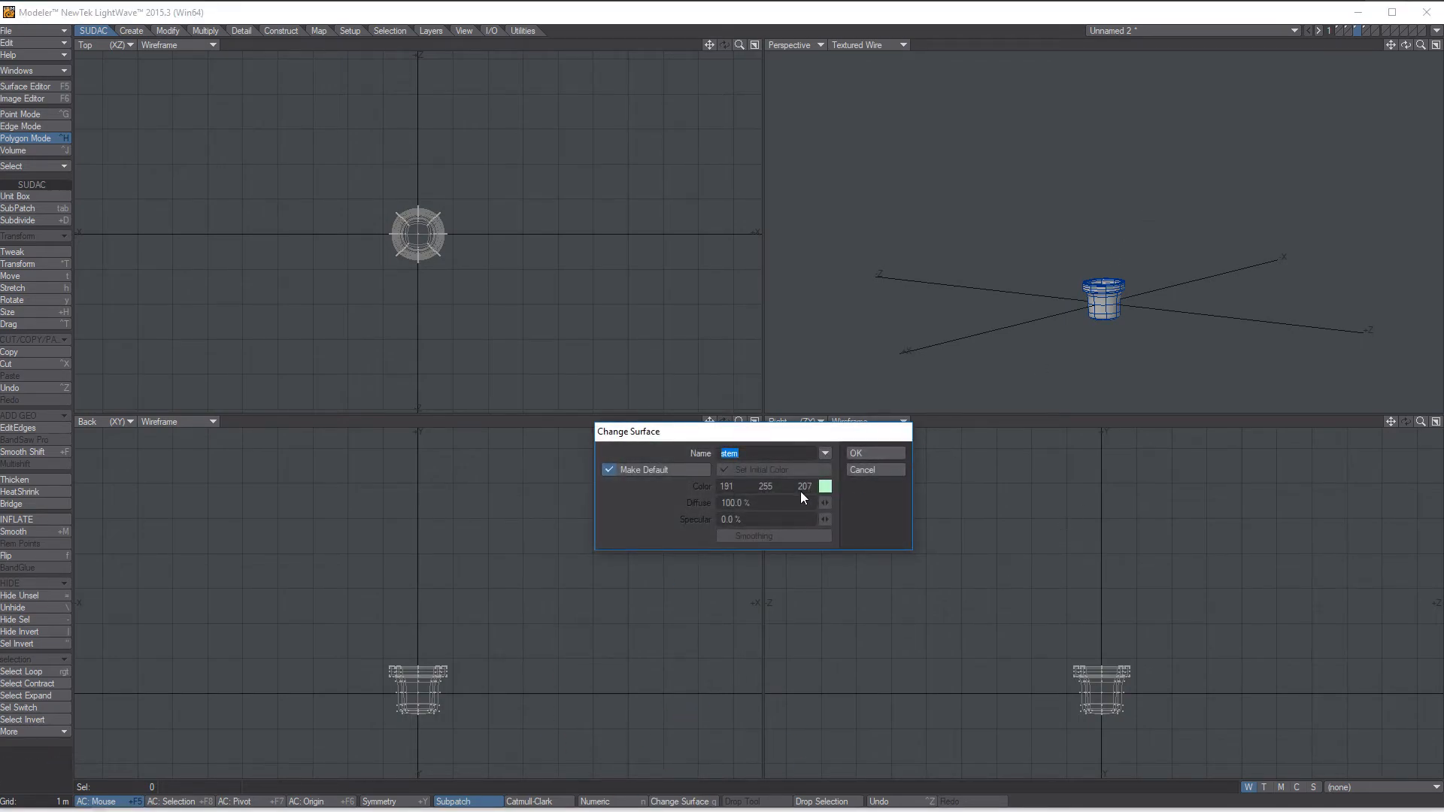
pyautogui.write('po')
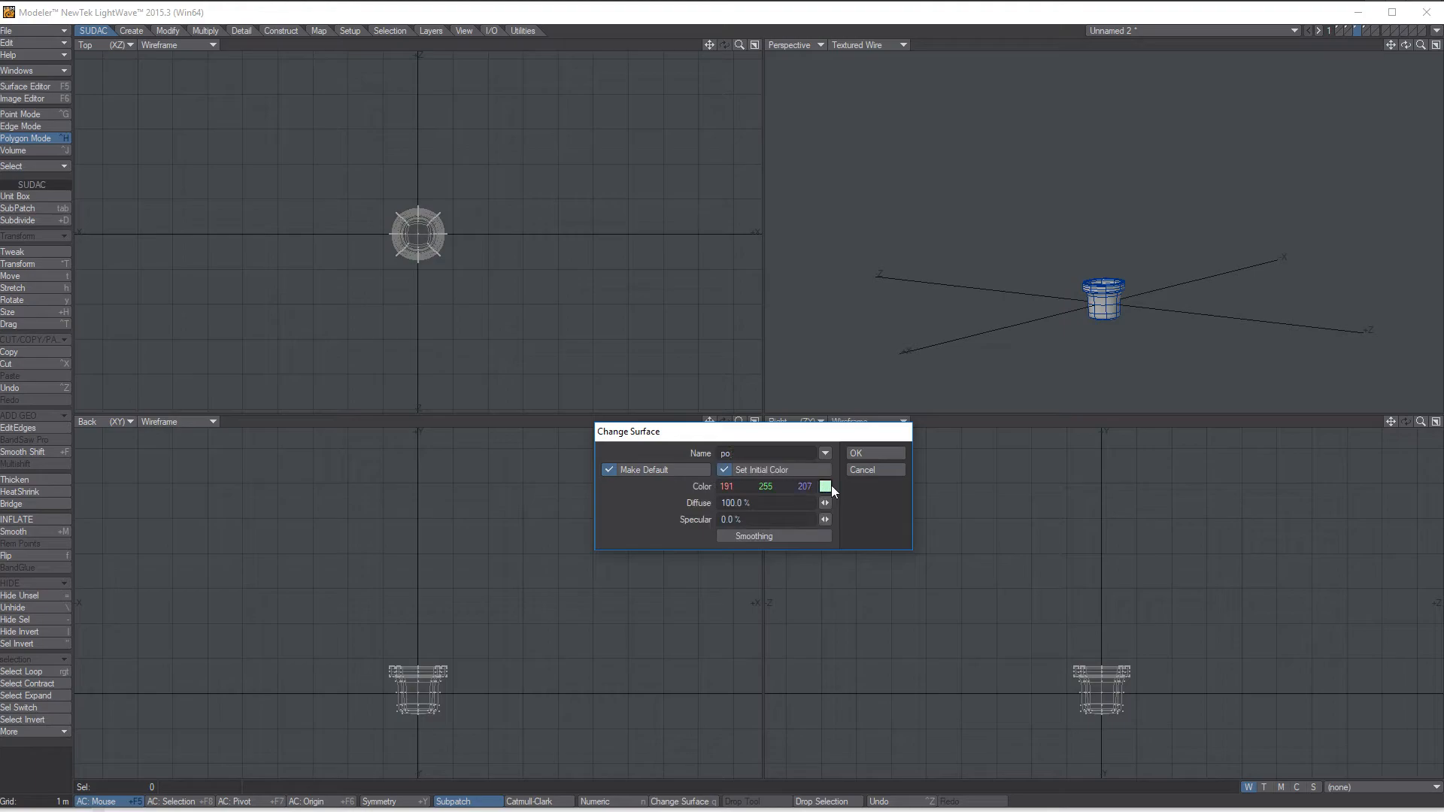
pyautogui.write('t')
pyautogui.click(827, 485)
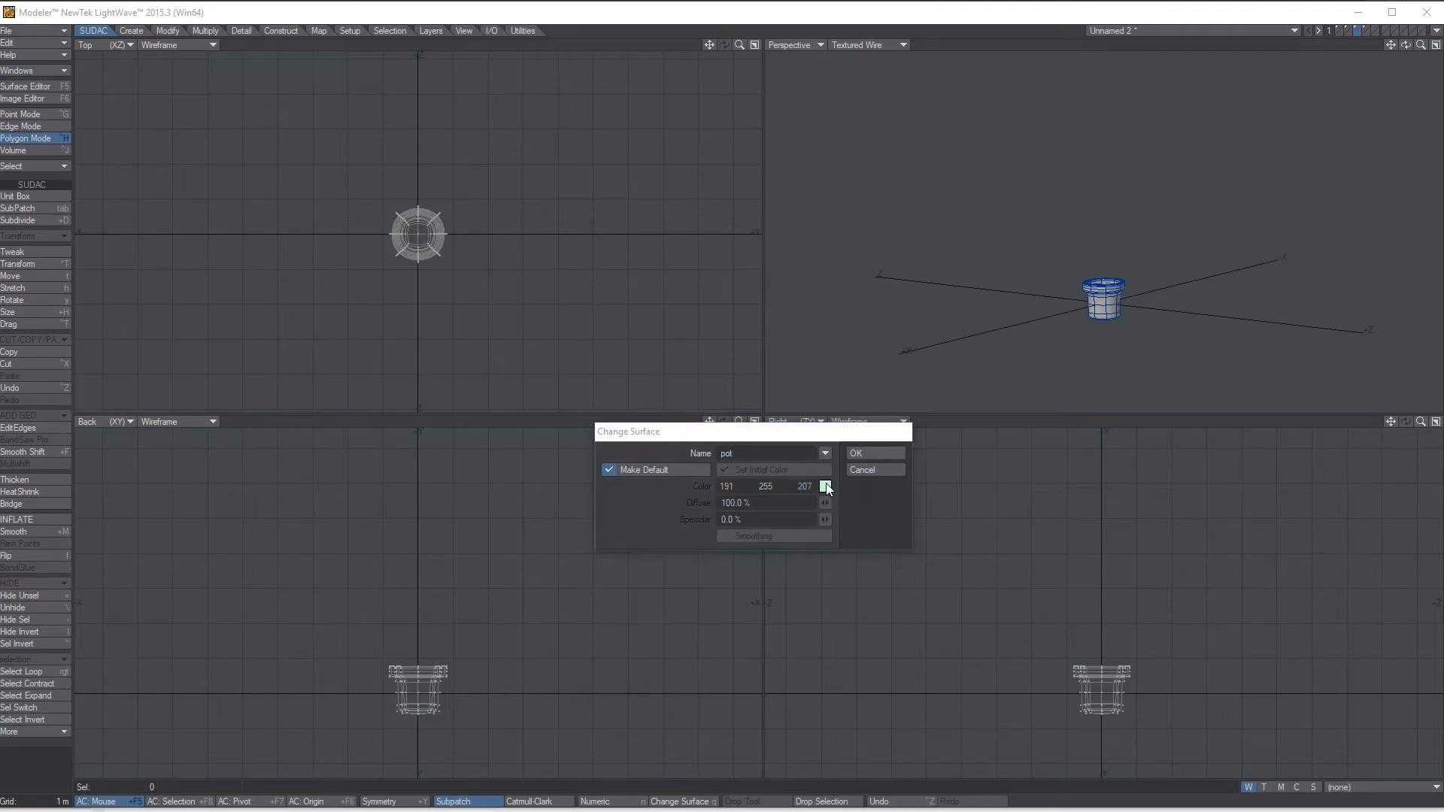
pyautogui.moveTo(688, 432); pyautogui.dragTo(697, 359)
pyautogui.click(696, 381)
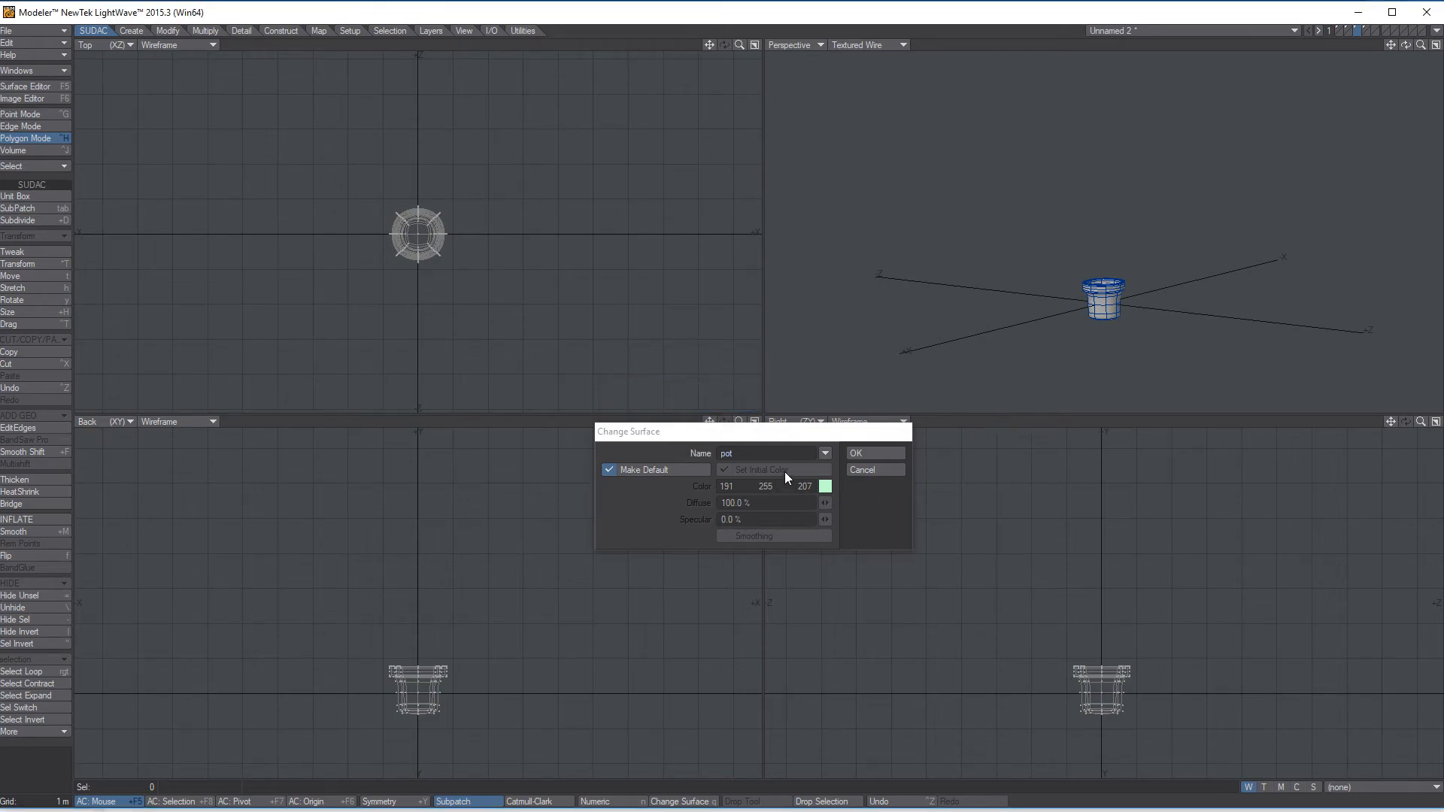
# - Change the cup's surface name to potx, set its colour to 191, 143, 0 and apply the surface
pyautogui.click(735, 452)
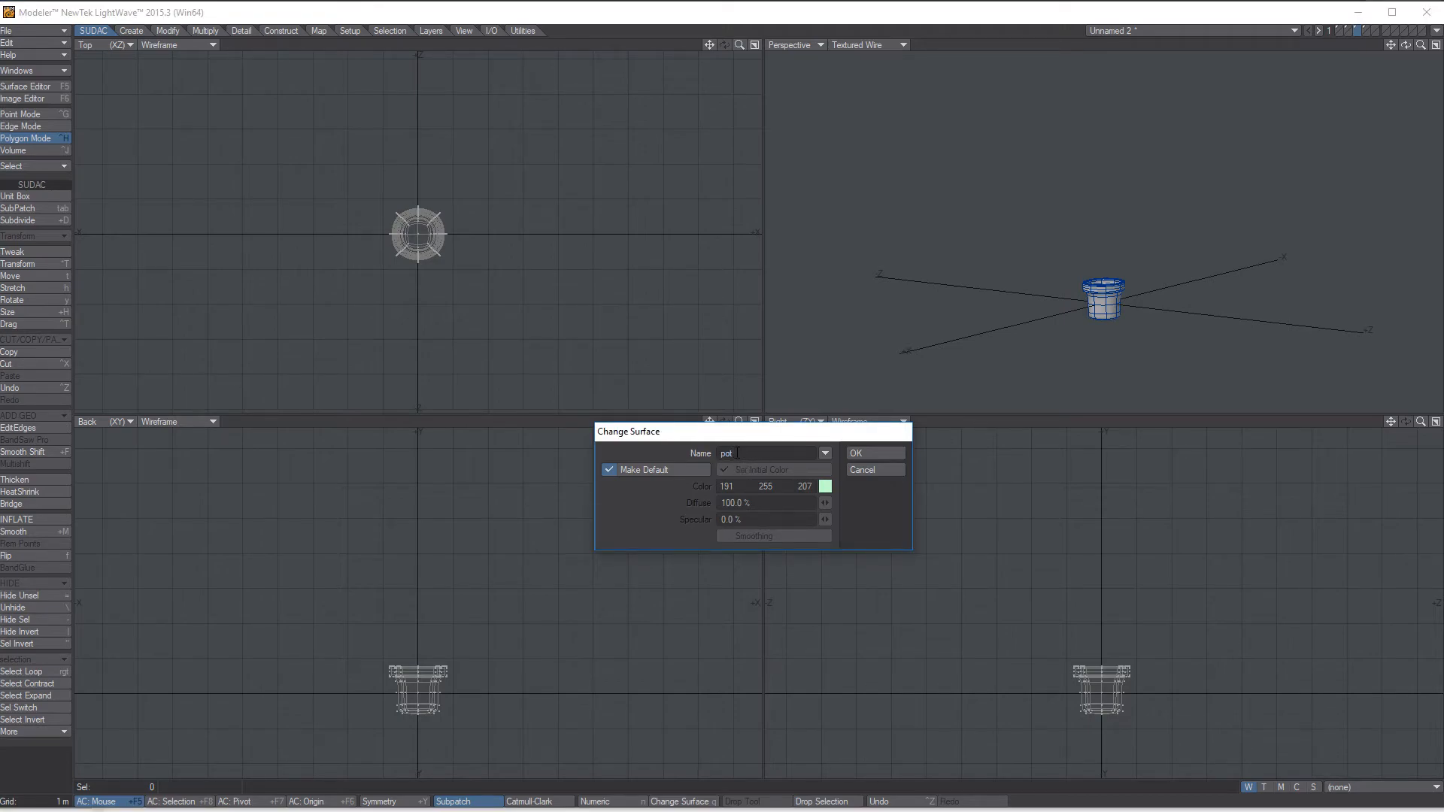
pyautogui.click(825, 486)
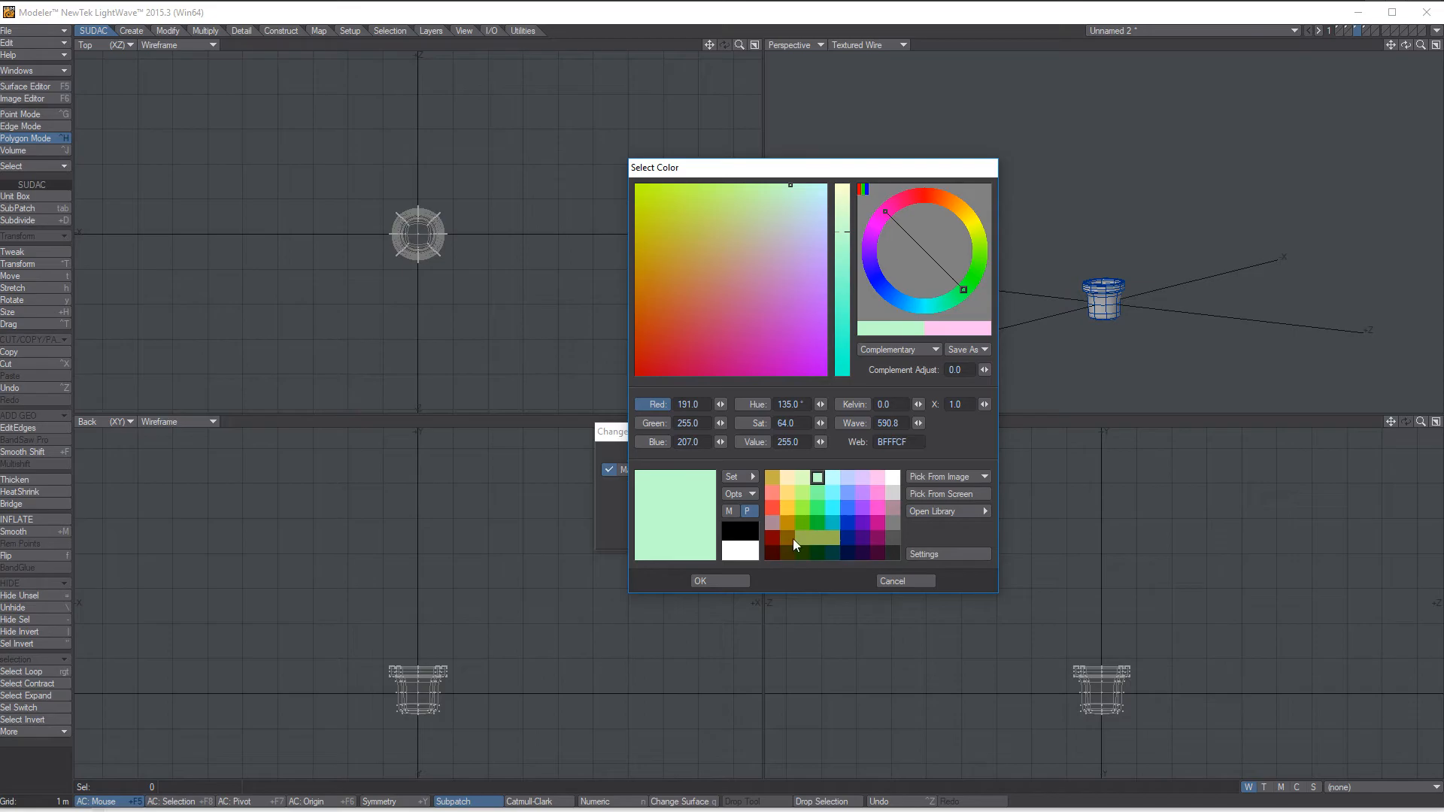
pyautogui.click(789, 520)
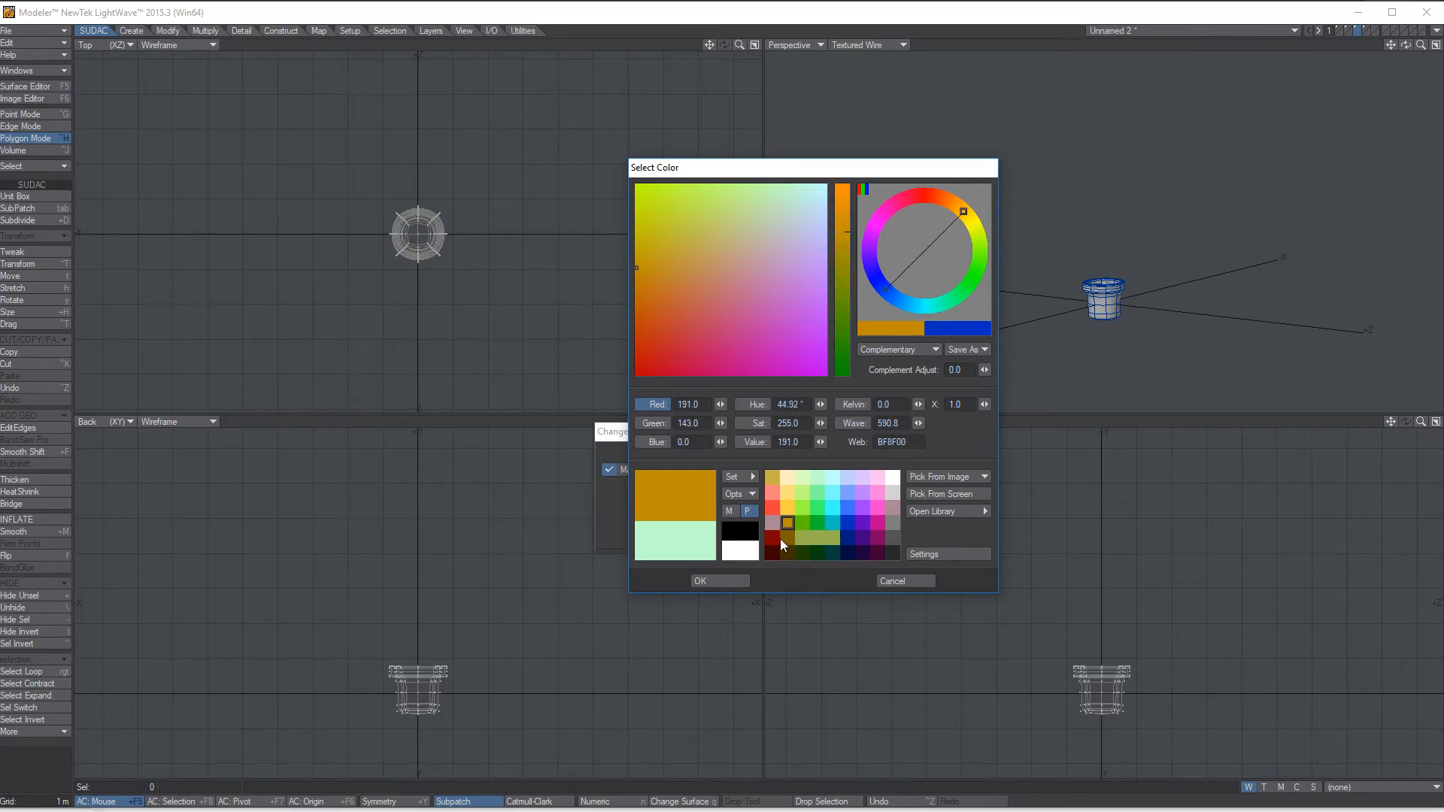
pyautogui.click(738, 578)
pyautogui.click(863, 446)
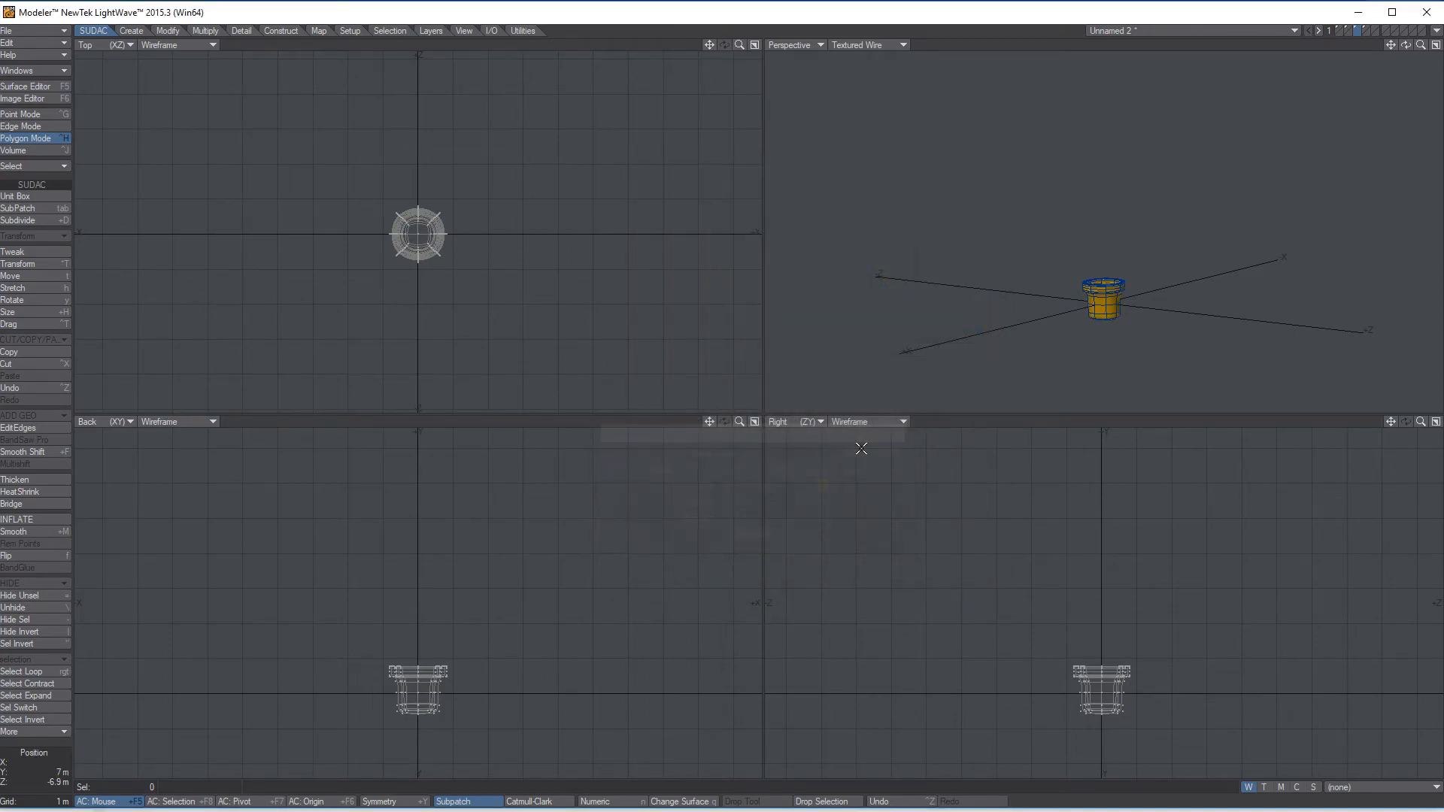
pyautogui.keyDown('alt'); pyautogui.moveTo(1199, 203); pyautogui.dragTo(1138, 185); pyautogui.keyUp('alt')
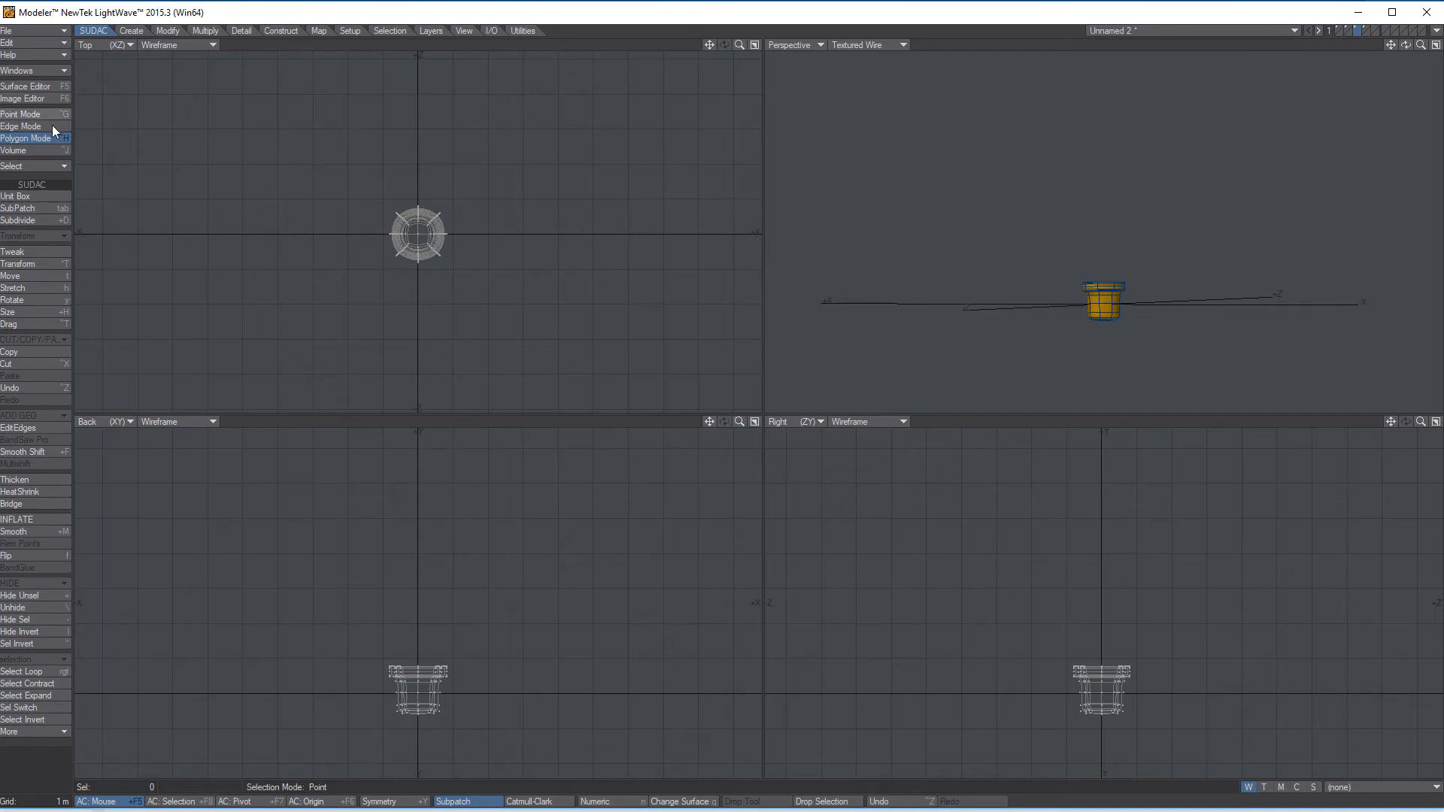
# - Examine the label, pot, potx and stem surfaces of the Unnamed 2 object in the Surface Editor
pyautogui.click(25, 86)
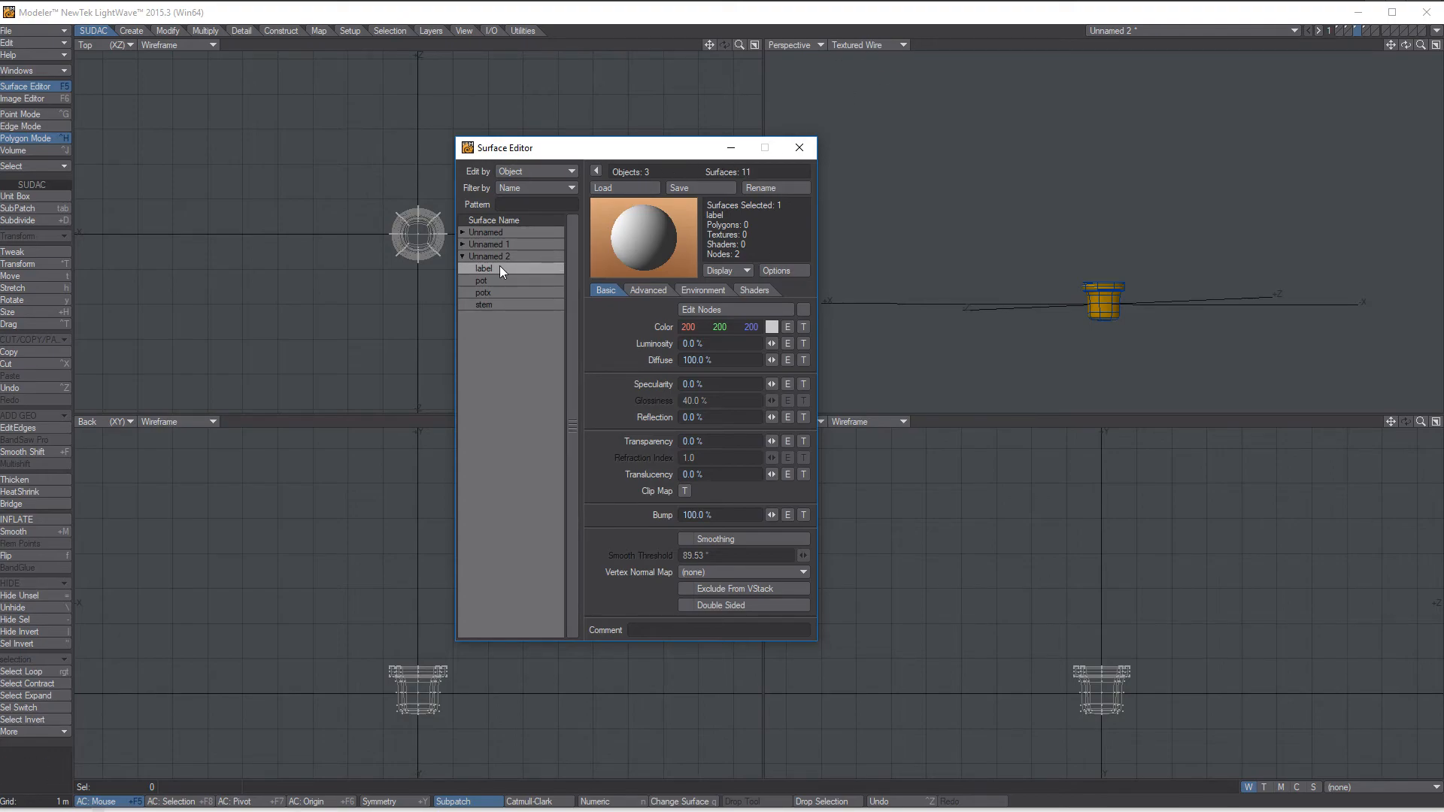
pyautogui.click(494, 280)
pyautogui.click(486, 293)
pyautogui.click(487, 304)
pyautogui.click(487, 292)
pyautogui.click(488, 281)
pyautogui.click(486, 268)
pyautogui.click(482, 281)
pyautogui.click(485, 270)
pyautogui.click(485, 281)
pyautogui.click(488, 293)
pyautogui.click(490, 304)
pyautogui.click(489, 294)
pyautogui.click(489, 283)
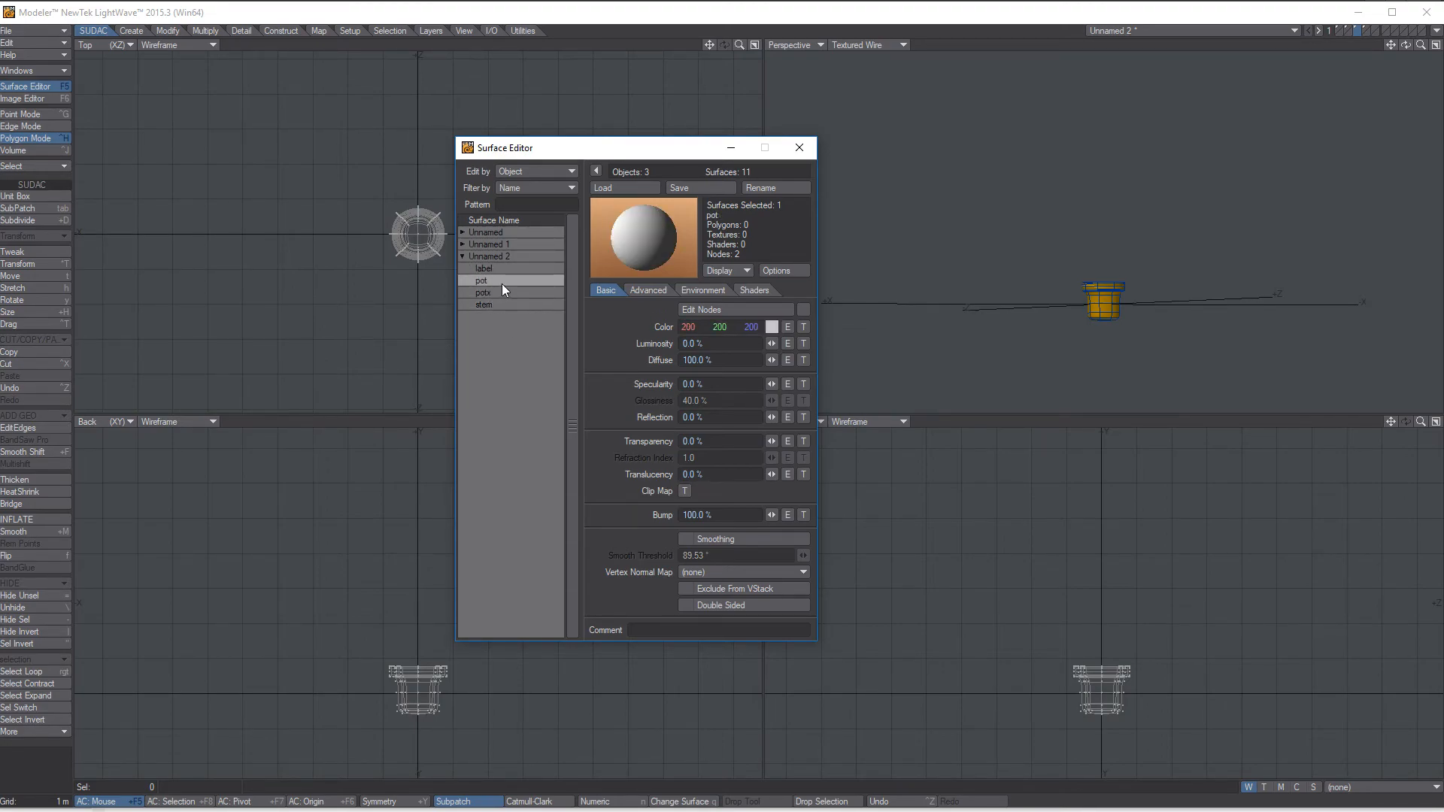
# - Set the pot surface's colour to 125, 158, 255 and close the Surface Editor
pyautogui.click(772, 327)
pyautogui.click(849, 493)
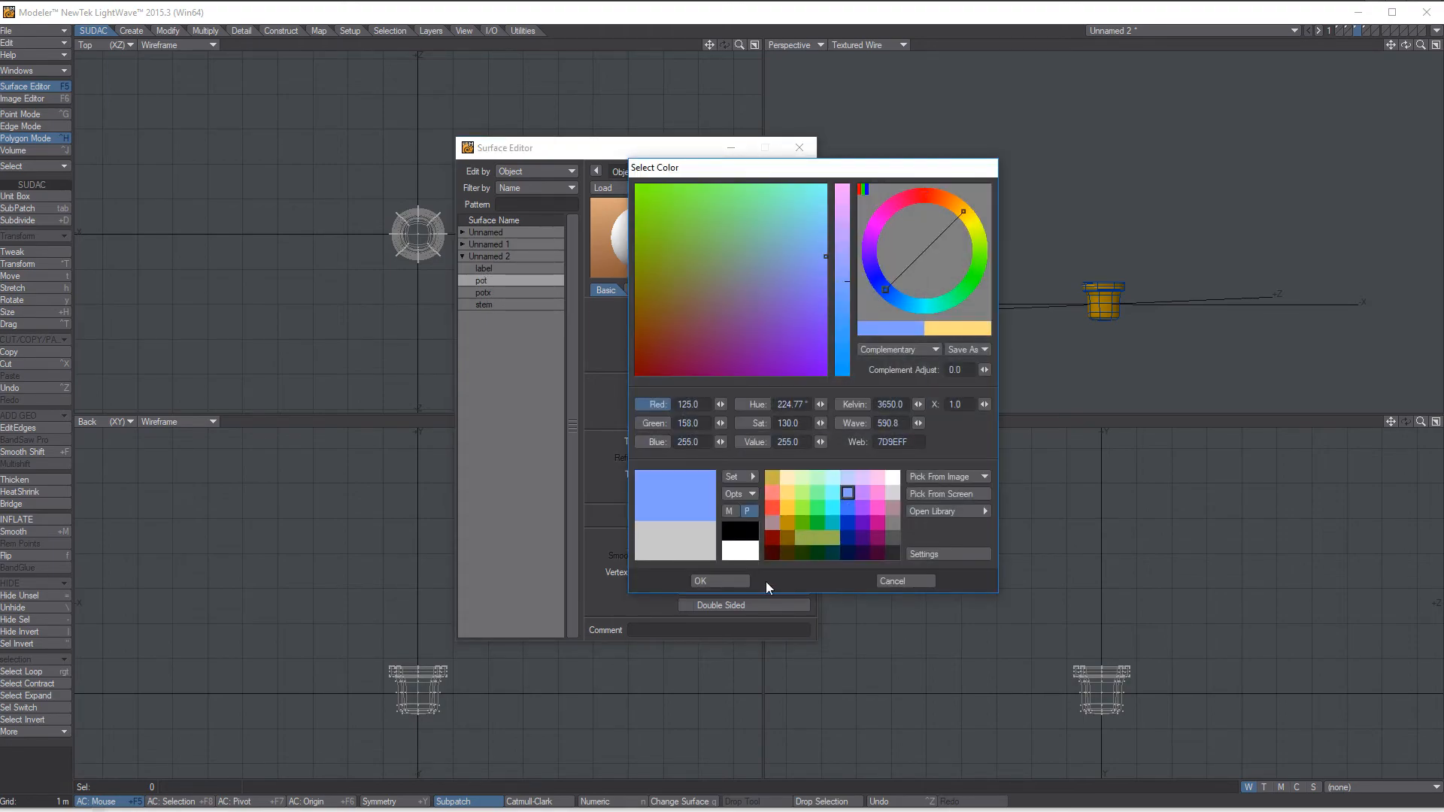
pyautogui.click(718, 581)
pyautogui.moveTo(498, 144)
pyautogui.mouseDown()
pyautogui.moveTo(553, 132)
pyautogui.moveTo(488, 141)
pyautogui.moveTo(489, 161)
pyautogui.mouseUp()
pyautogui.click(403, 340)
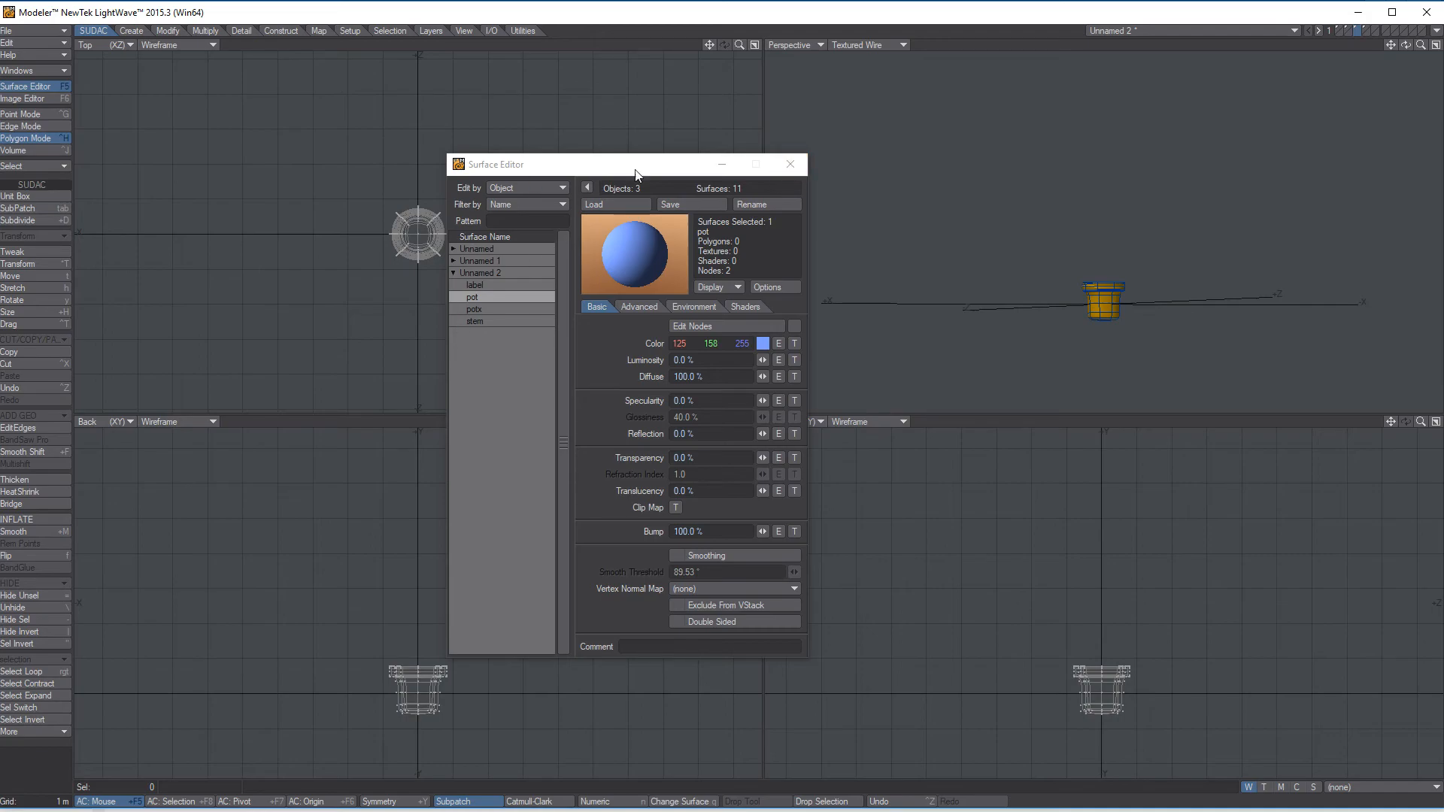
pyautogui.click(792, 164)
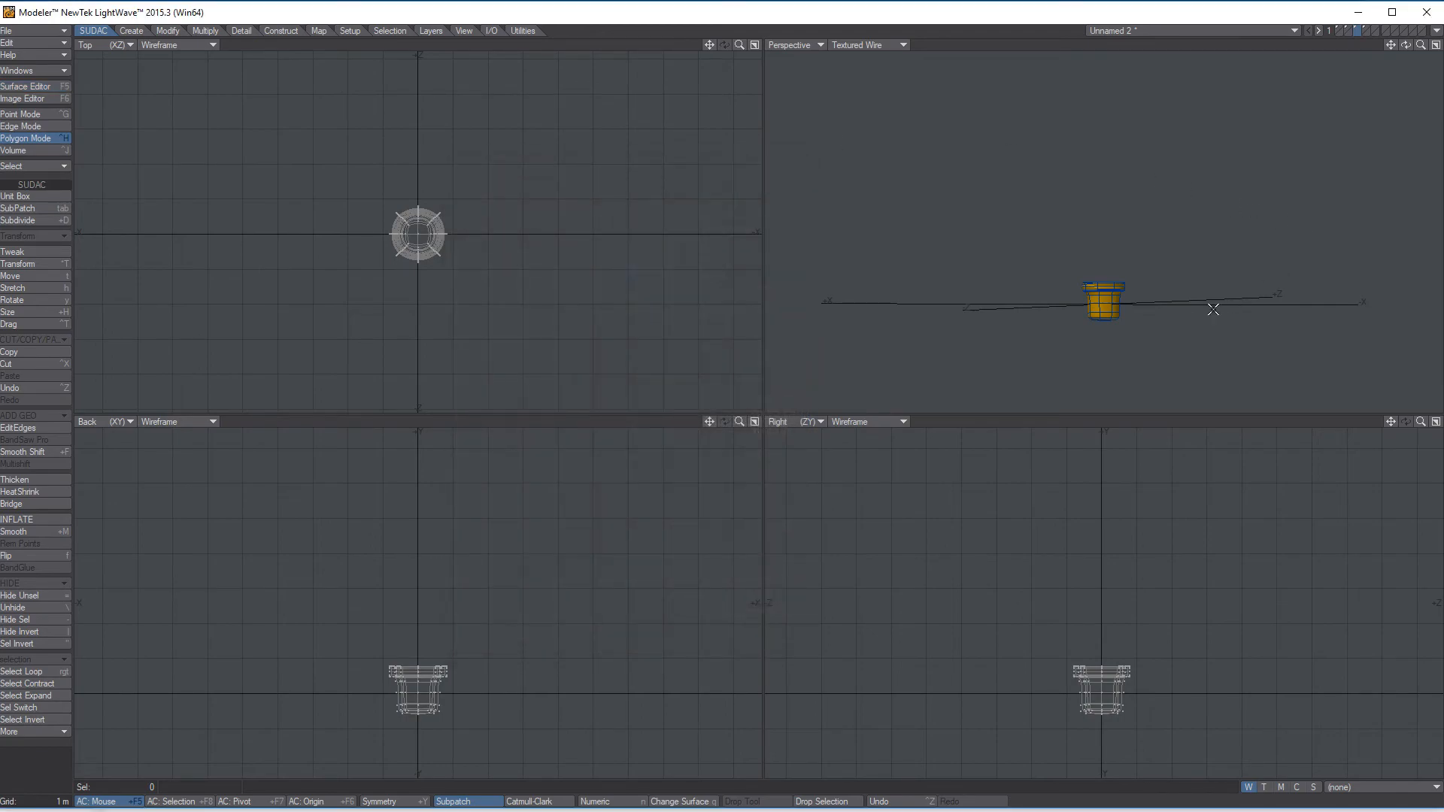
# - Switch to the teardrop's layer, fit it in the views and enter ped as its new surface name
pyautogui.click(1347, 28)
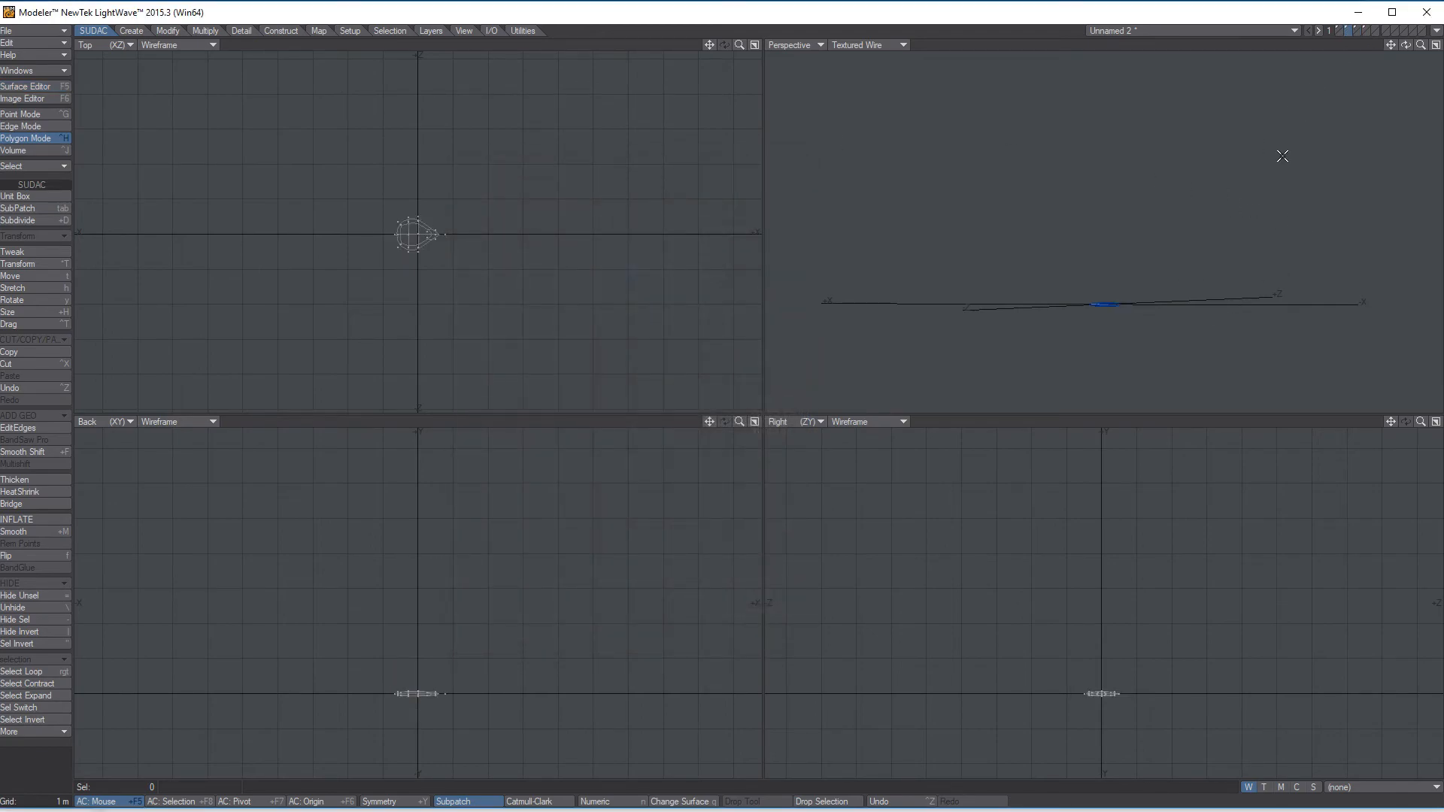
pyautogui.press('a')
pyautogui.keyDown('alt'); pyautogui.moveTo(1224, 188); pyautogui.dragTo(1053, 235); pyautogui.keyUp('alt')
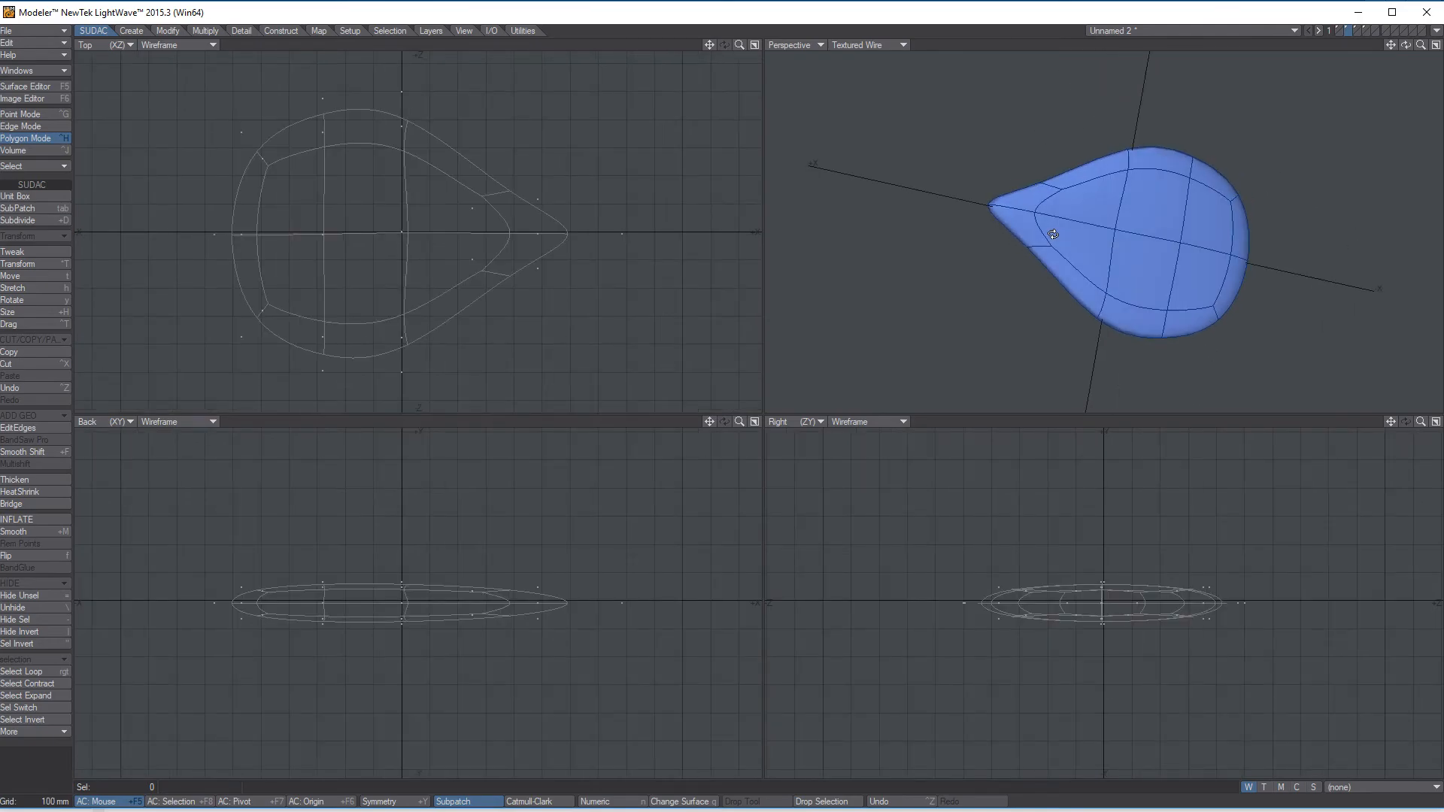
pyautogui.press('q')
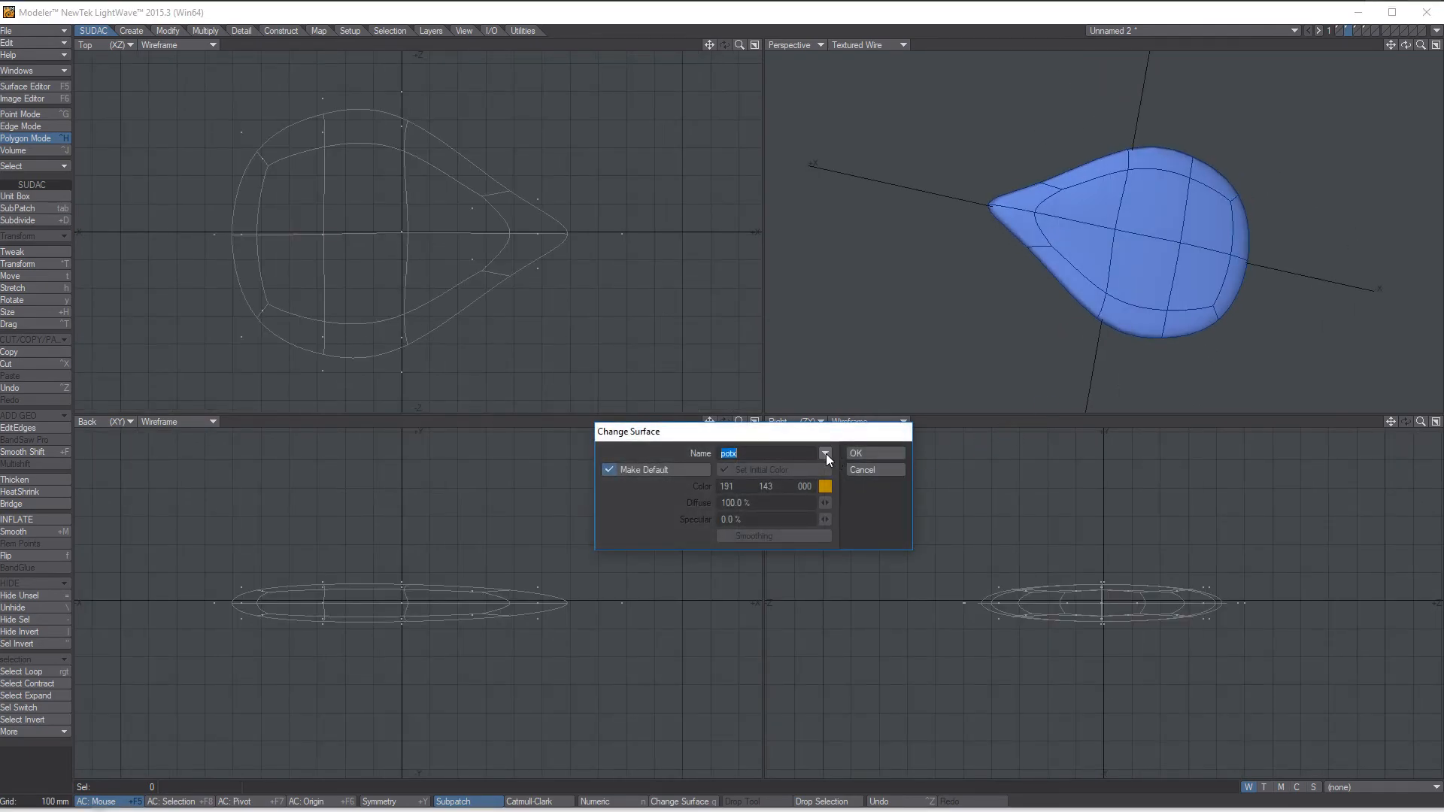
pyautogui.click(825, 453)
pyautogui.click(826, 466)
pyautogui.doubleClick(788, 452)
pyautogui.write('ped')
# - Set the ped surface's initial colour to 255, 239, 192 and apply it to the teardrop
pyautogui.click(825, 486)
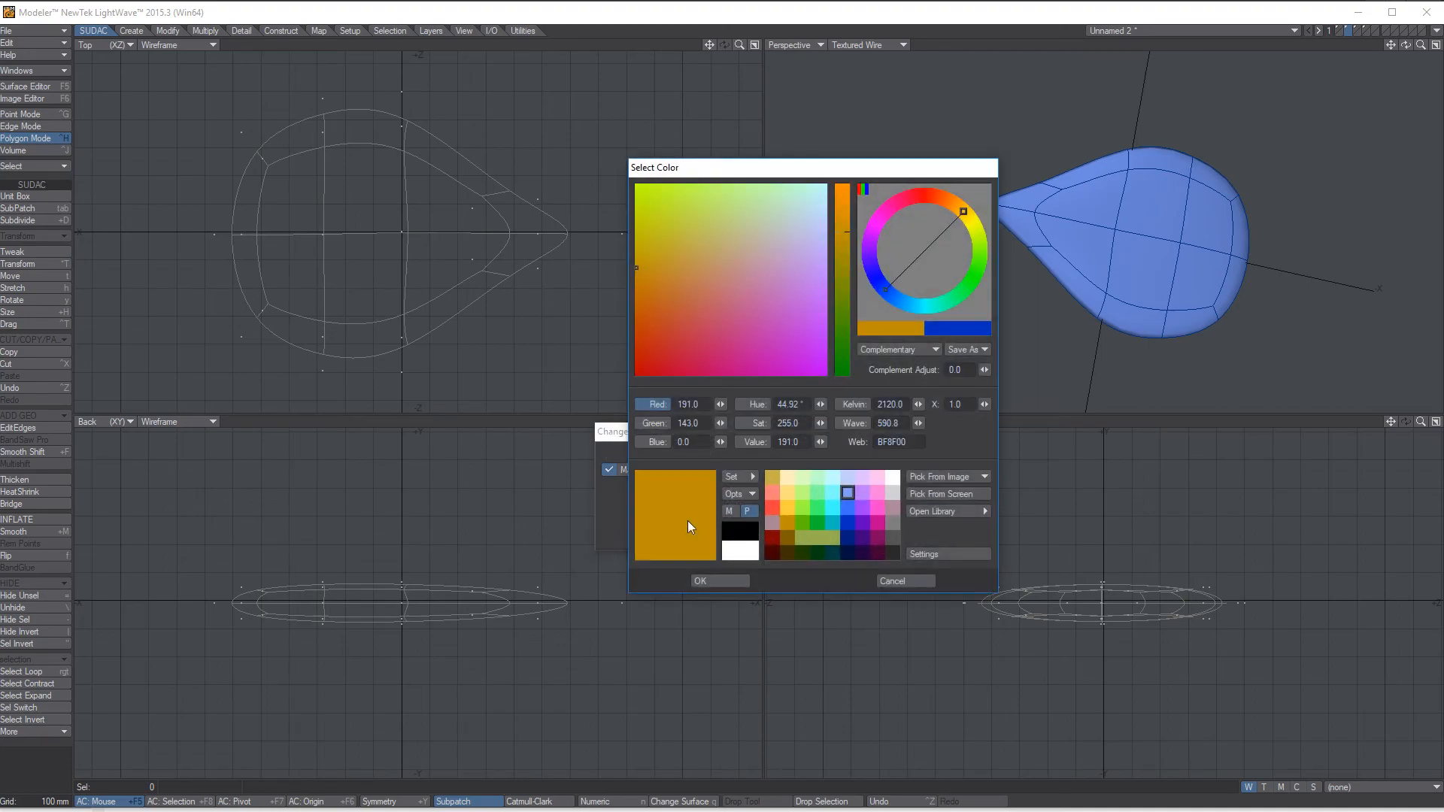
pyautogui.click(788, 477)
pyautogui.click(728, 580)
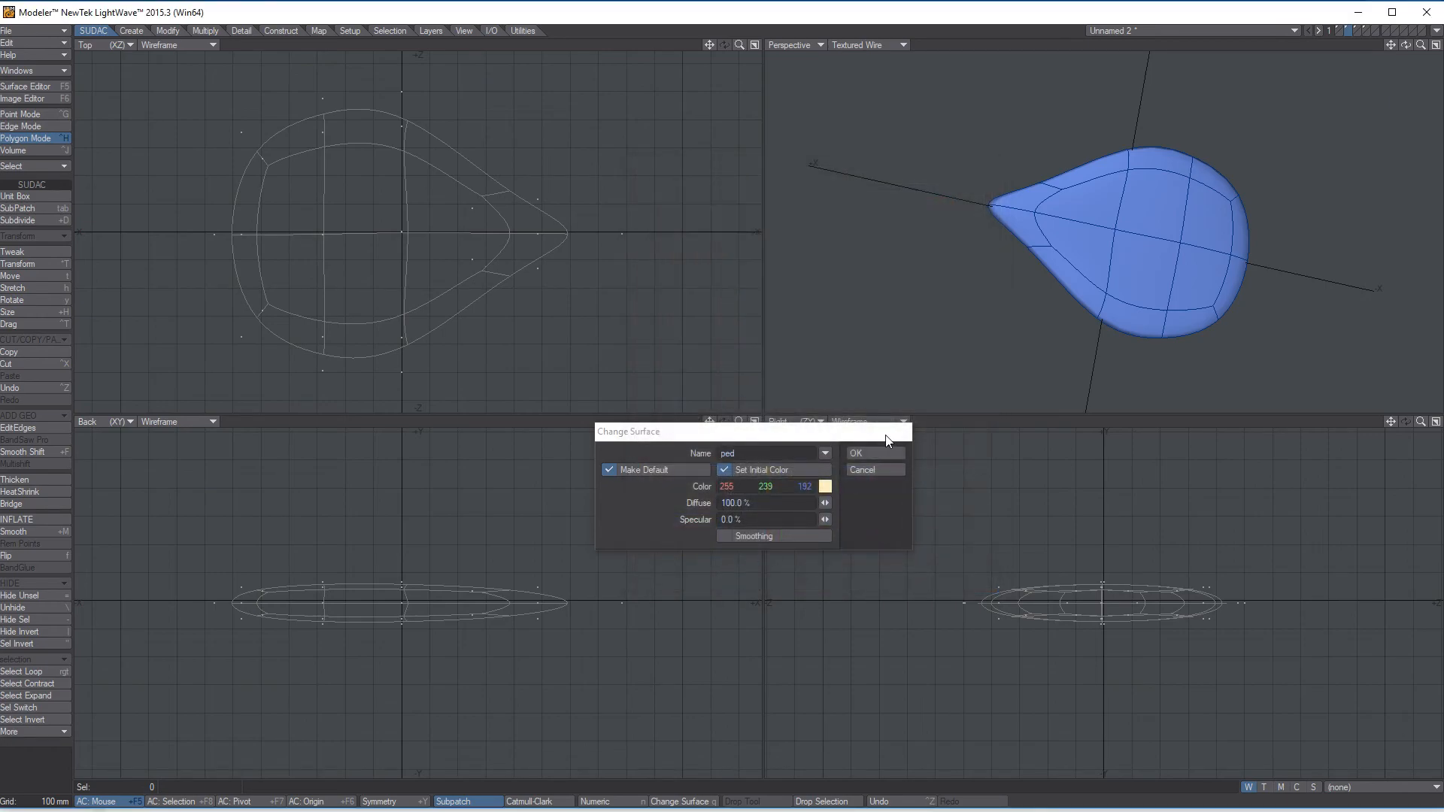
pyautogui.click(857, 448)
pyautogui.keyDown('alt'); pyautogui.moveTo(1228, 149); pyautogui.dragTo(1267, 81); pyautogui.keyUp('alt')
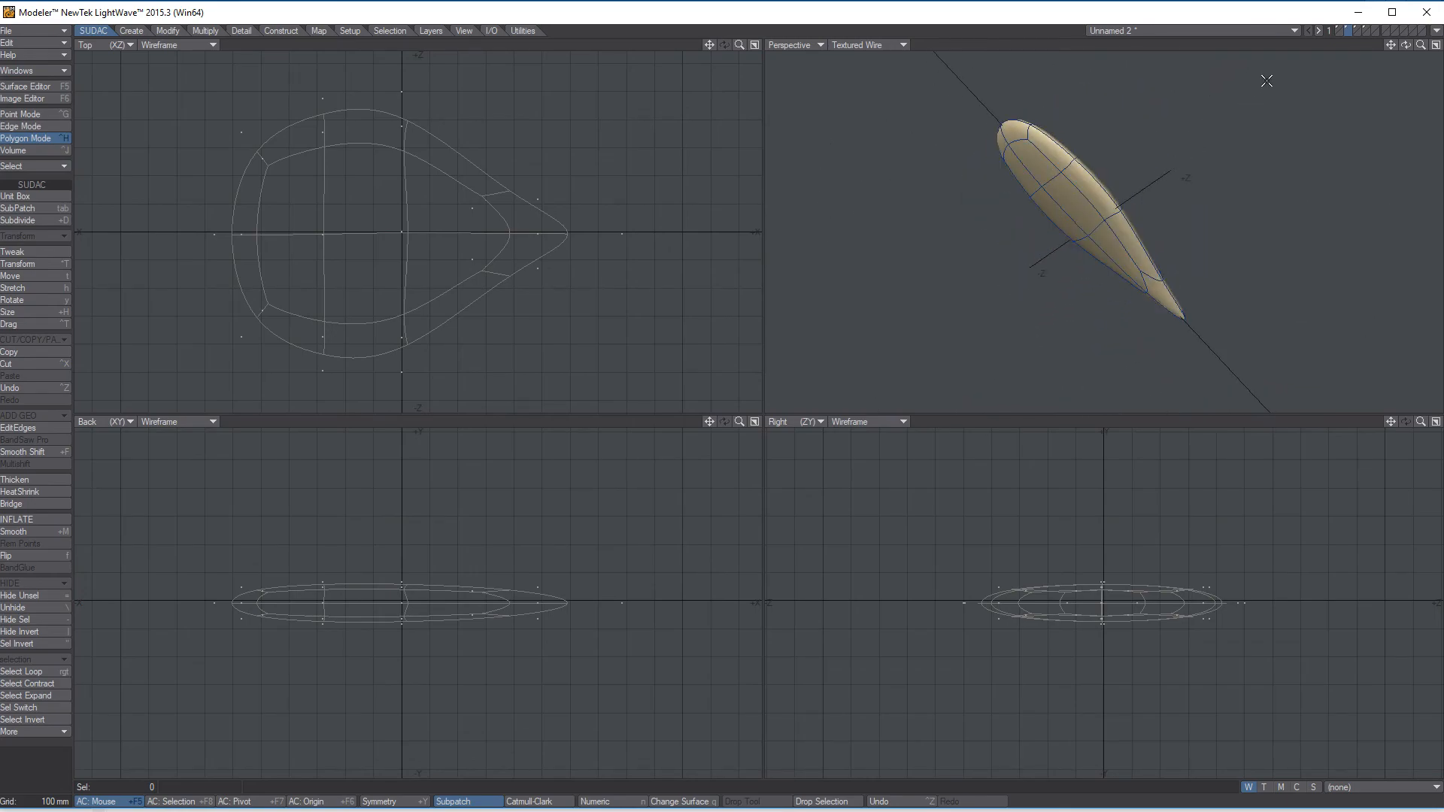
# - On the sphere's layer, assign a new surface named ball with an initial colour of 223, 192, 255
pyautogui.click(1337, 30)
pyautogui.keyDown('alt'); pyautogui.moveTo(1219, 178); pyautogui.dragTo(1111, 212); pyautogui.keyUp('alt')
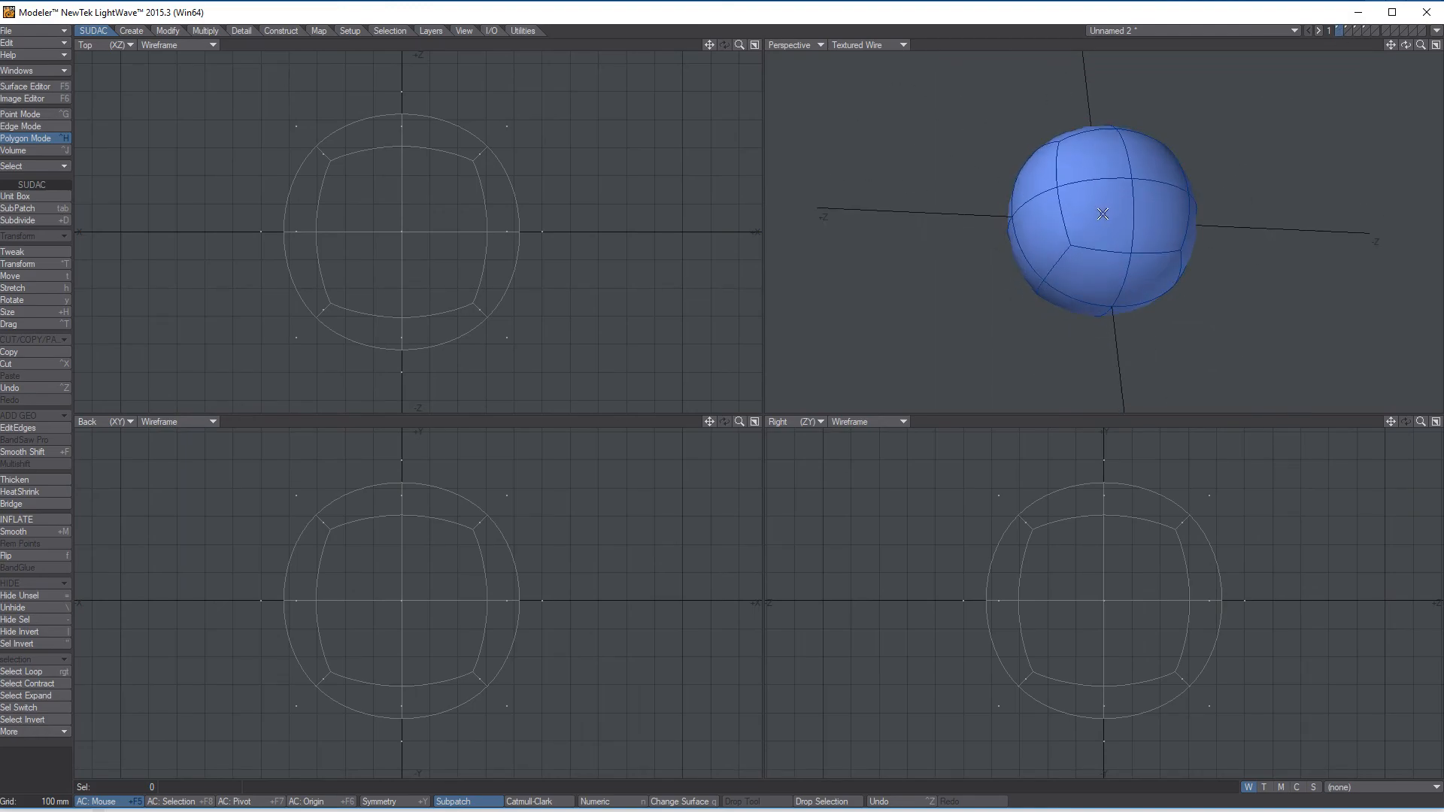
pyautogui.press('q')
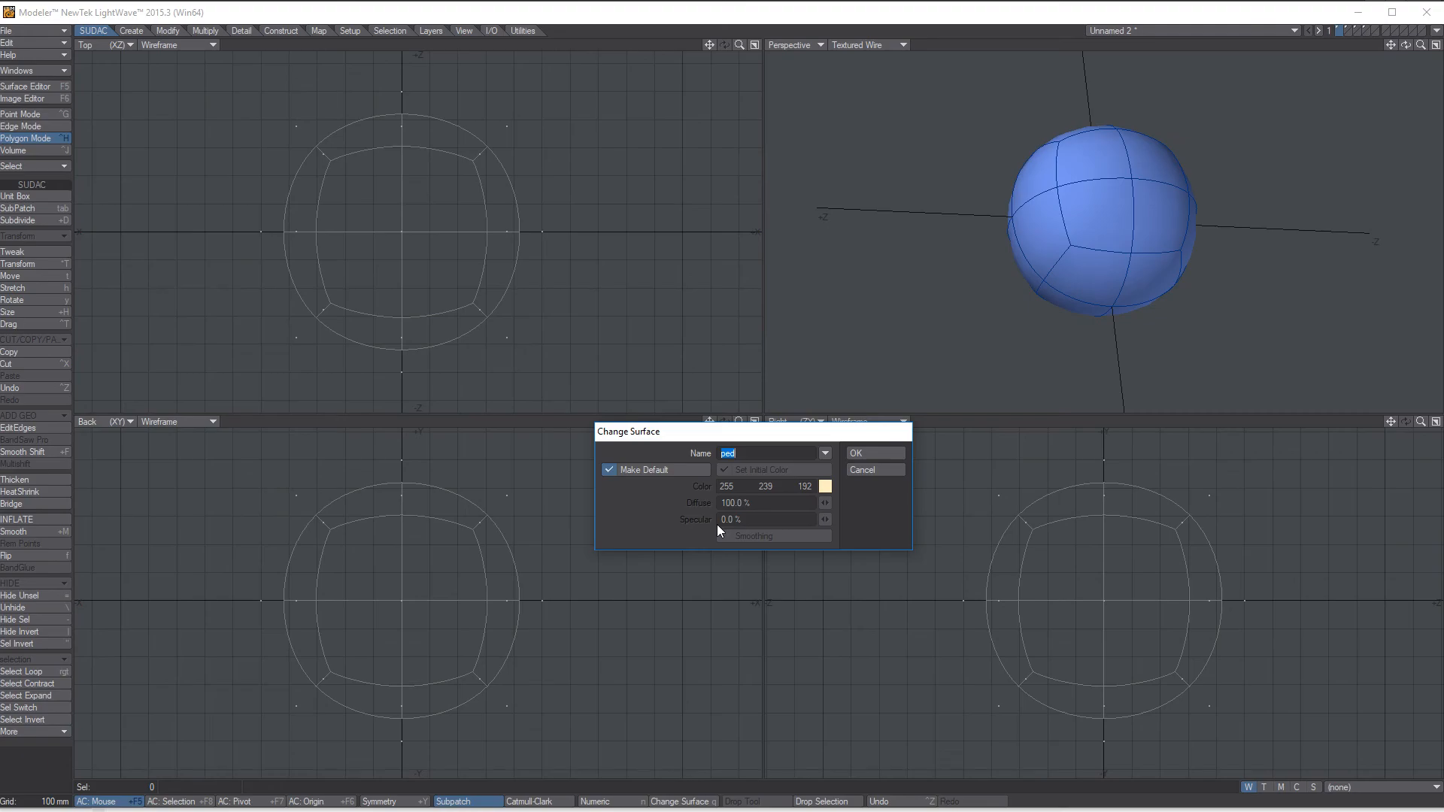
pyautogui.write('ball')
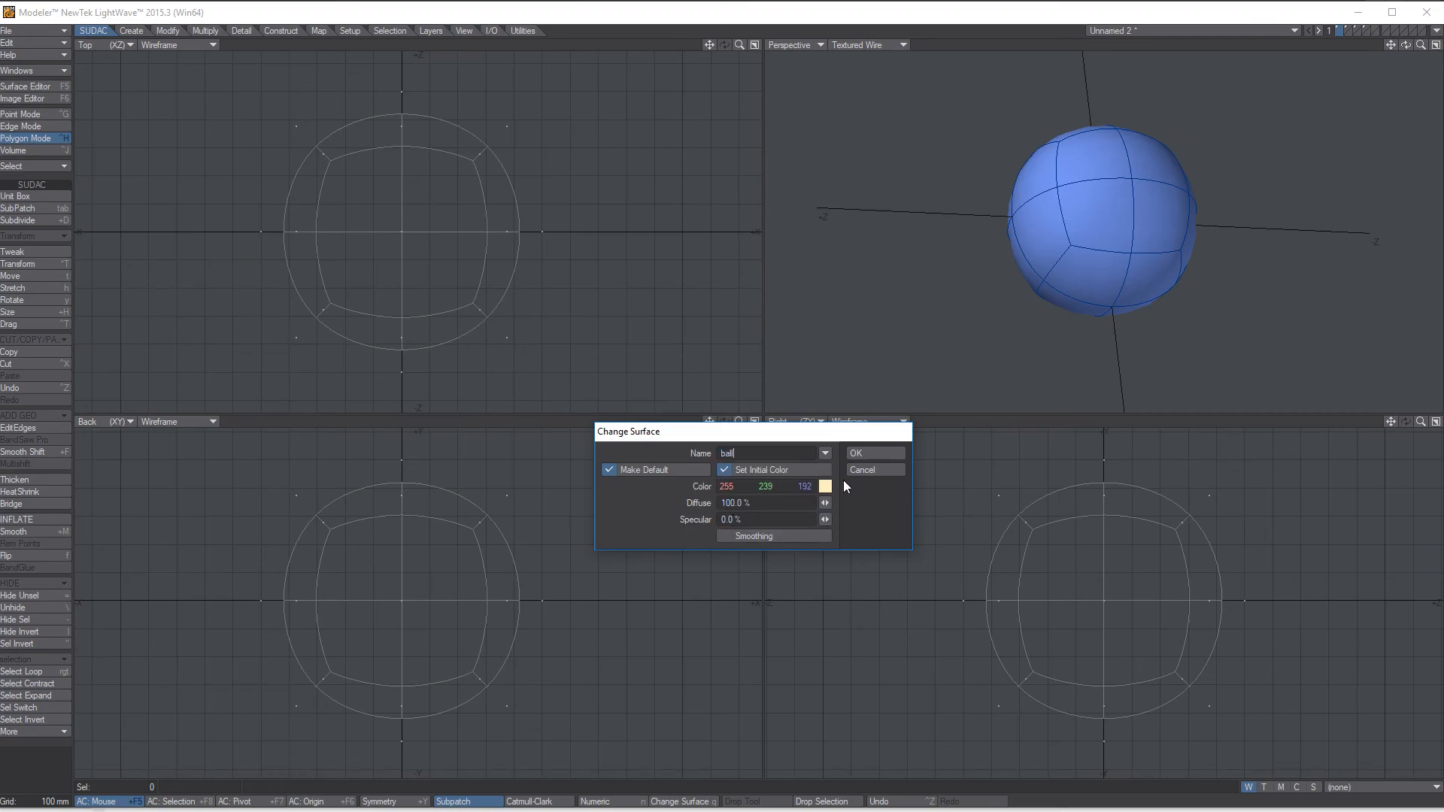
pyautogui.click(825, 488)
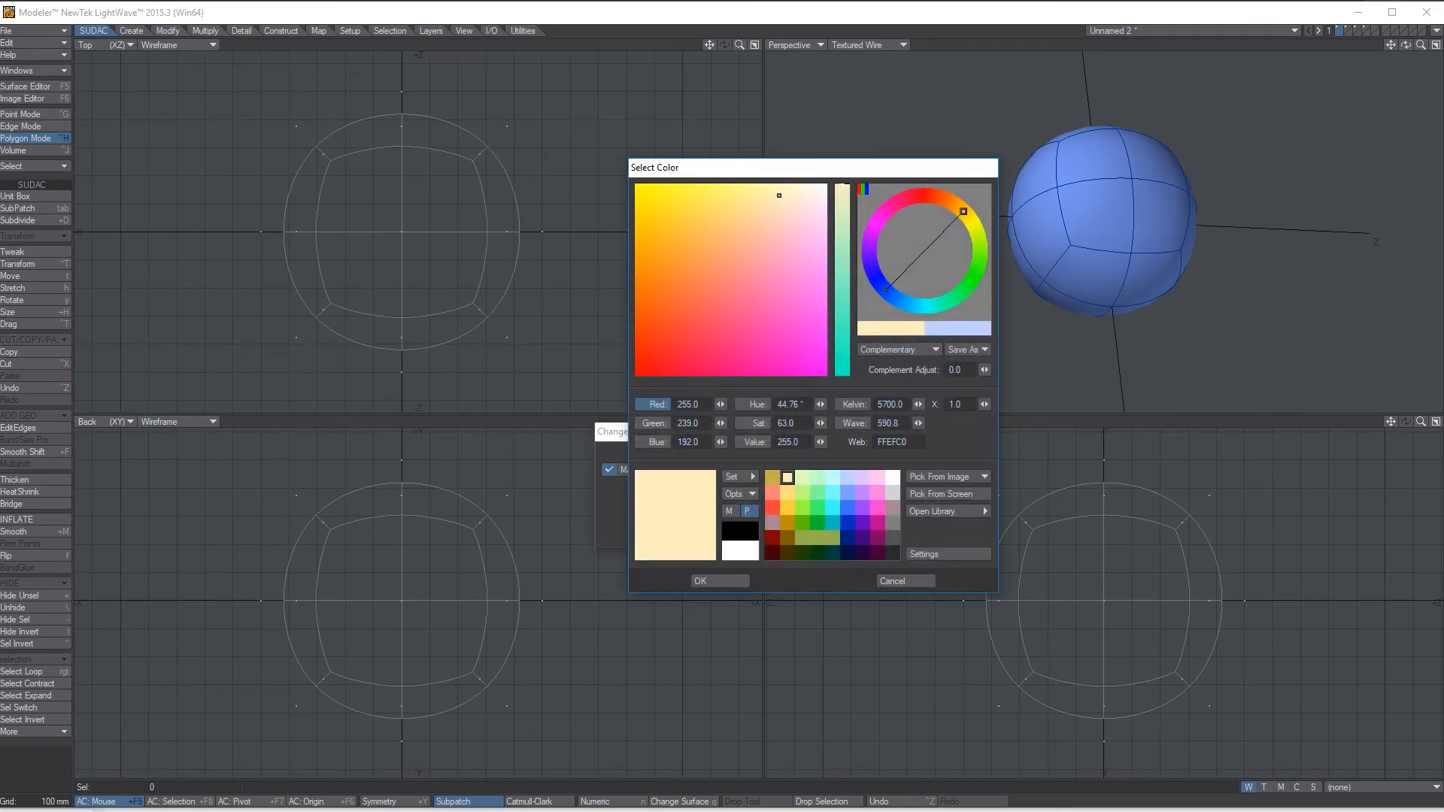
pyautogui.click(863, 477)
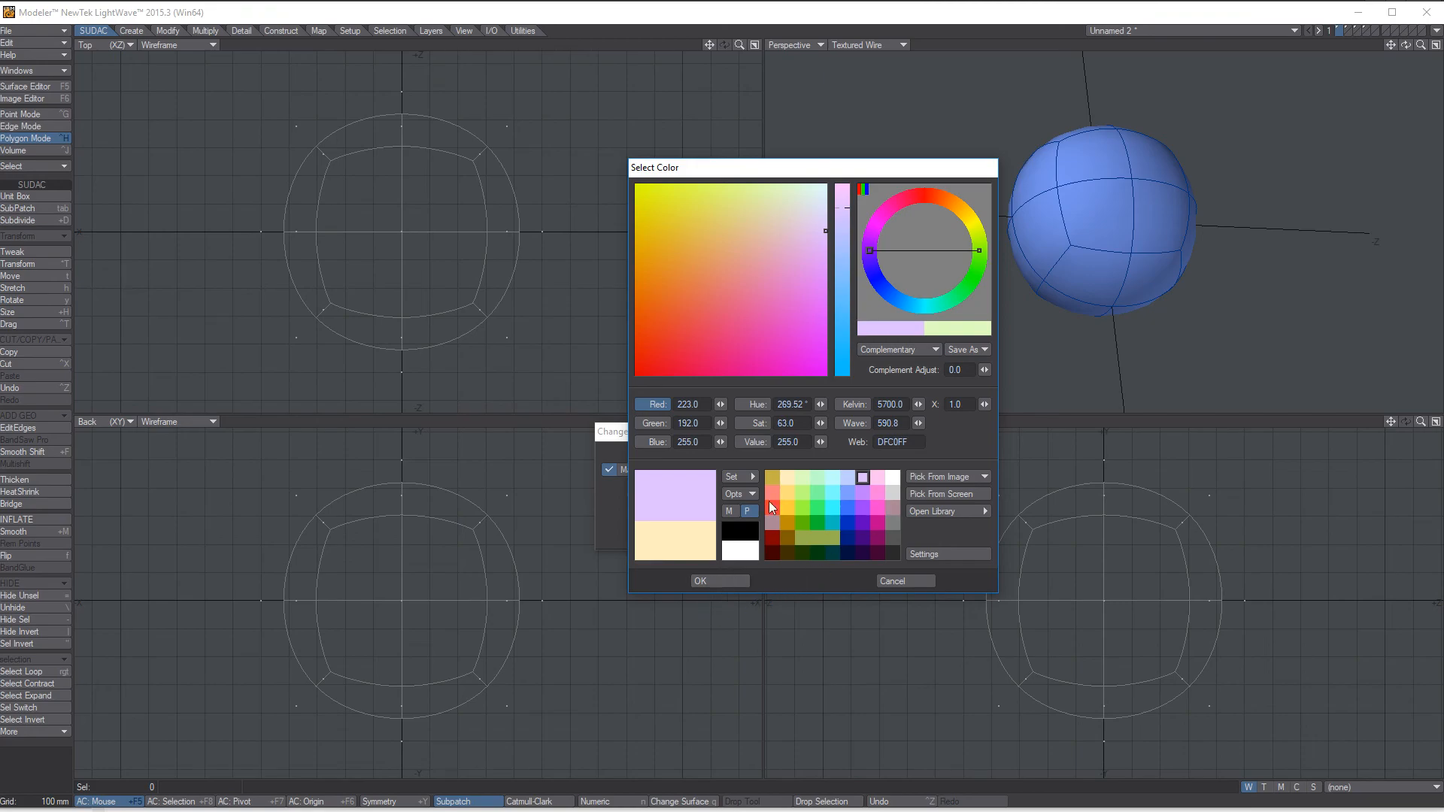
pyautogui.click(720, 581)
pyautogui.click(872, 456)
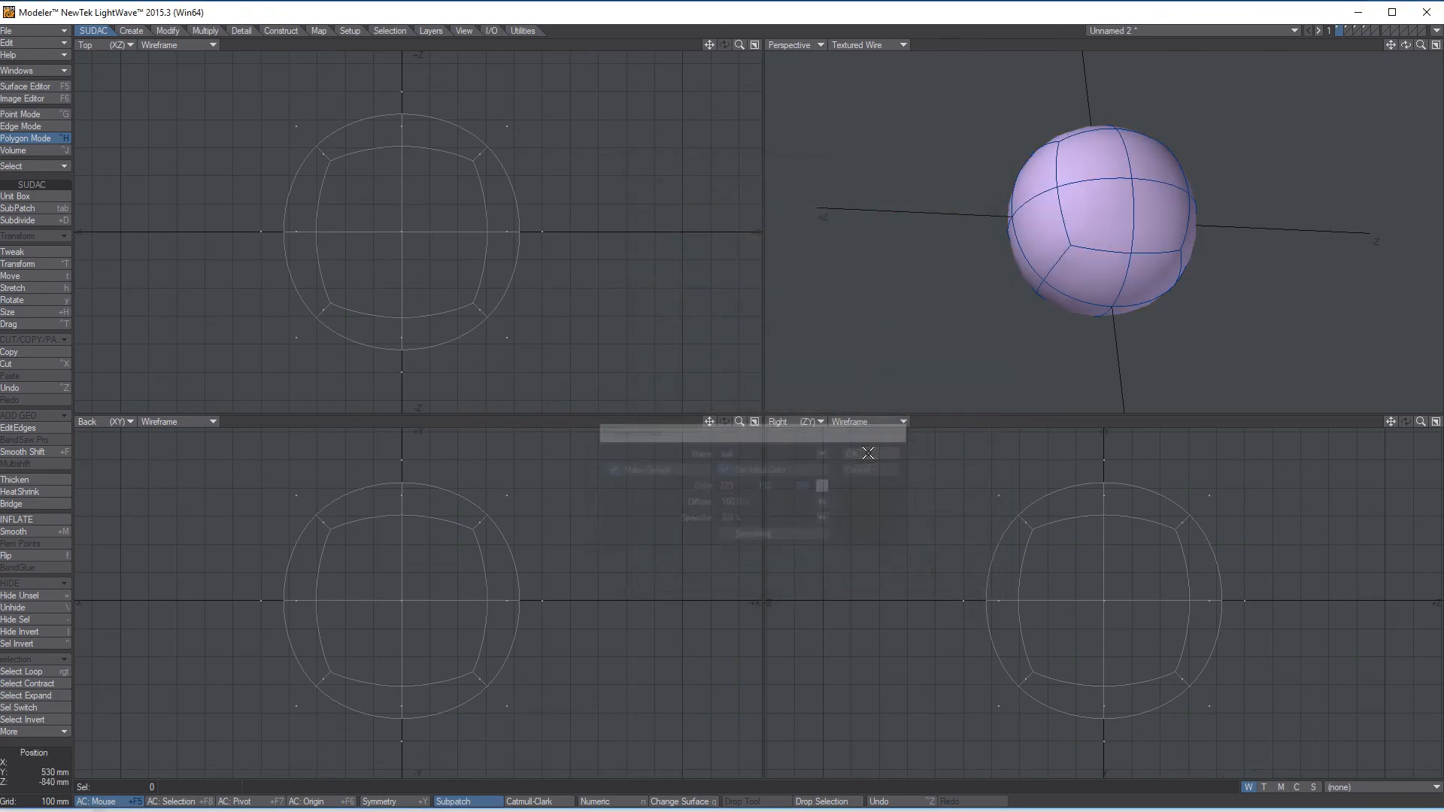
pyautogui.keyDown('alt'); pyautogui.moveTo(1144, 198); pyautogui.dragTo(1108, 232); pyautogui.keyUp('alt')
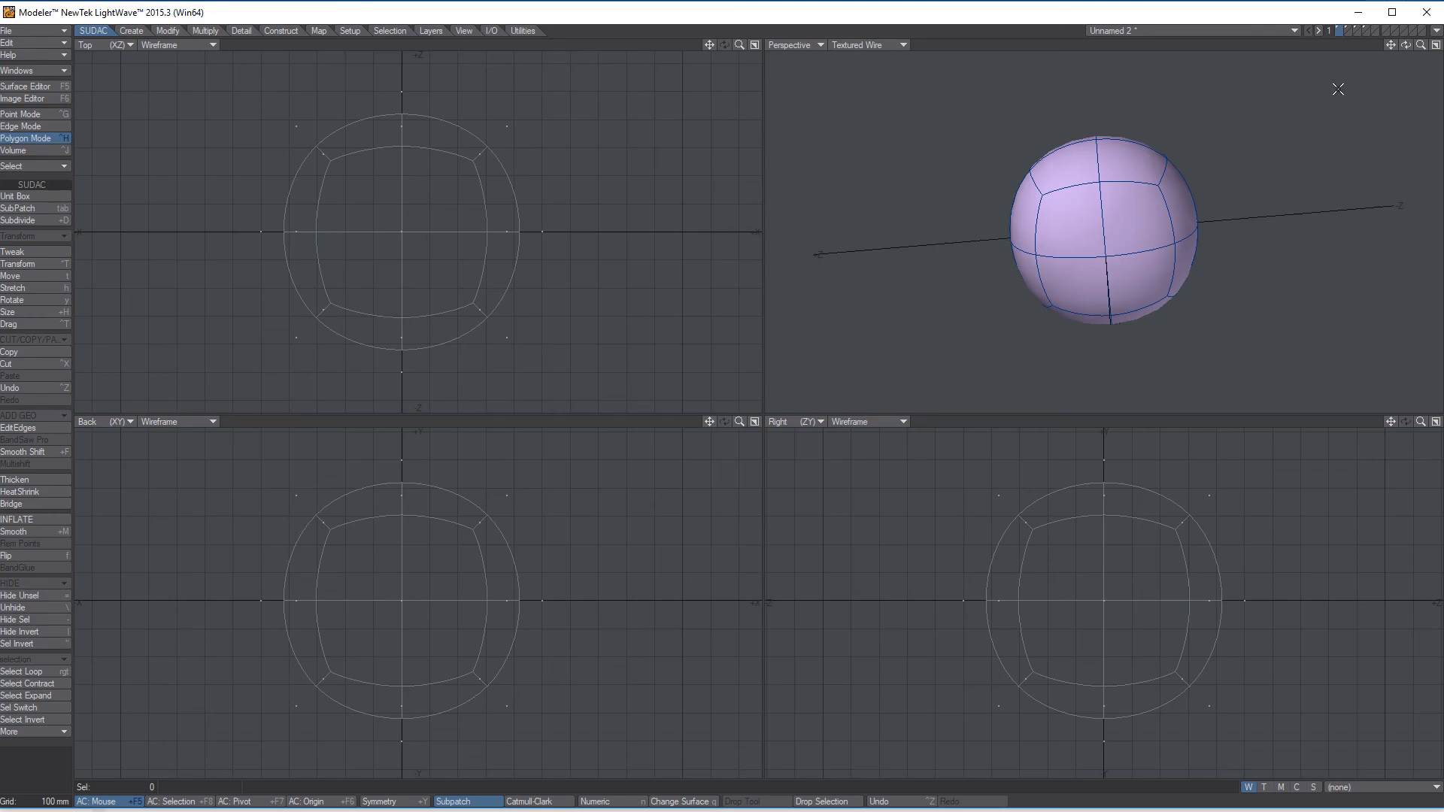
# - Check the teardrop, cup and stem layers and save the object under the name flower
pyautogui.click(1347, 29)
pyautogui.click(1355, 30)
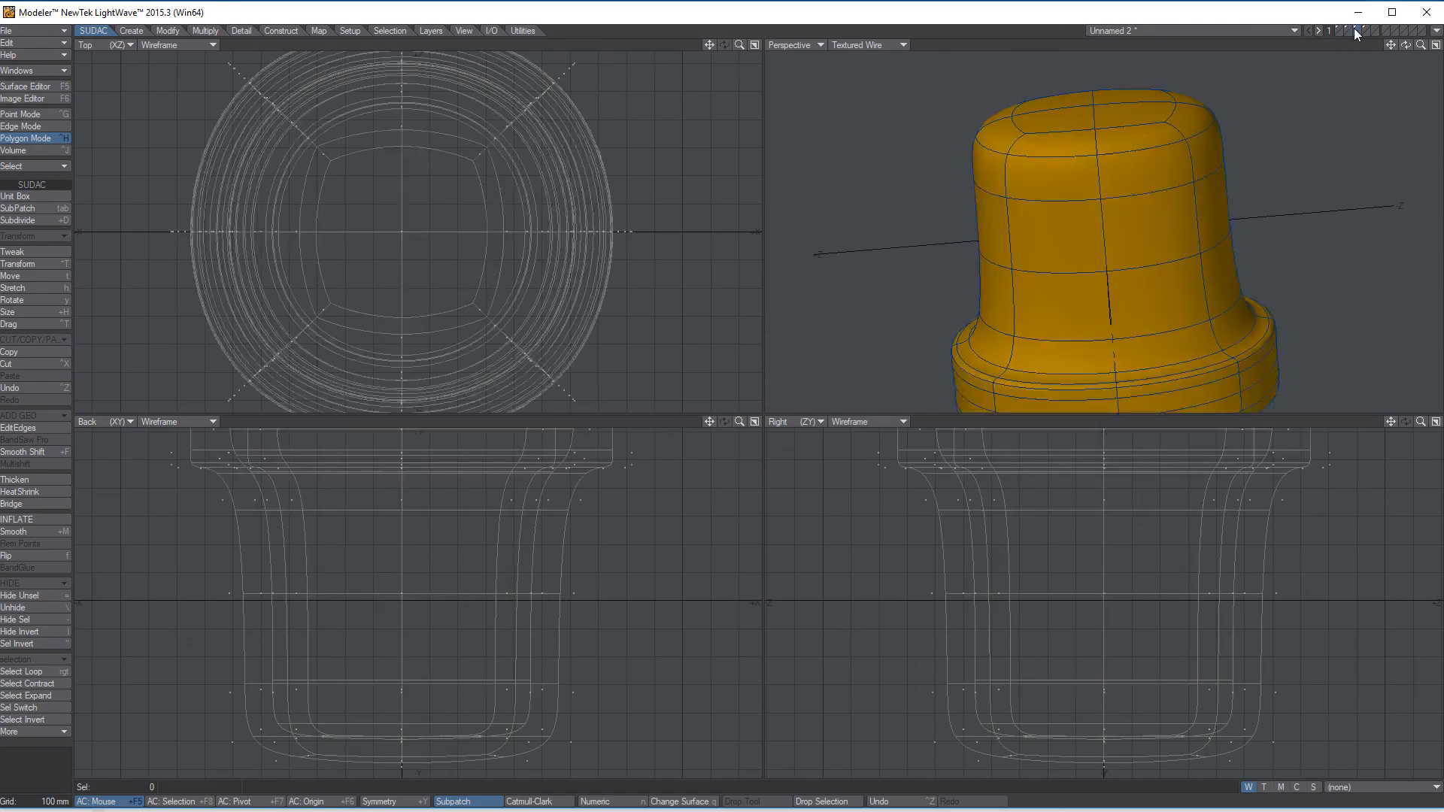
pyautogui.click(1368, 28)
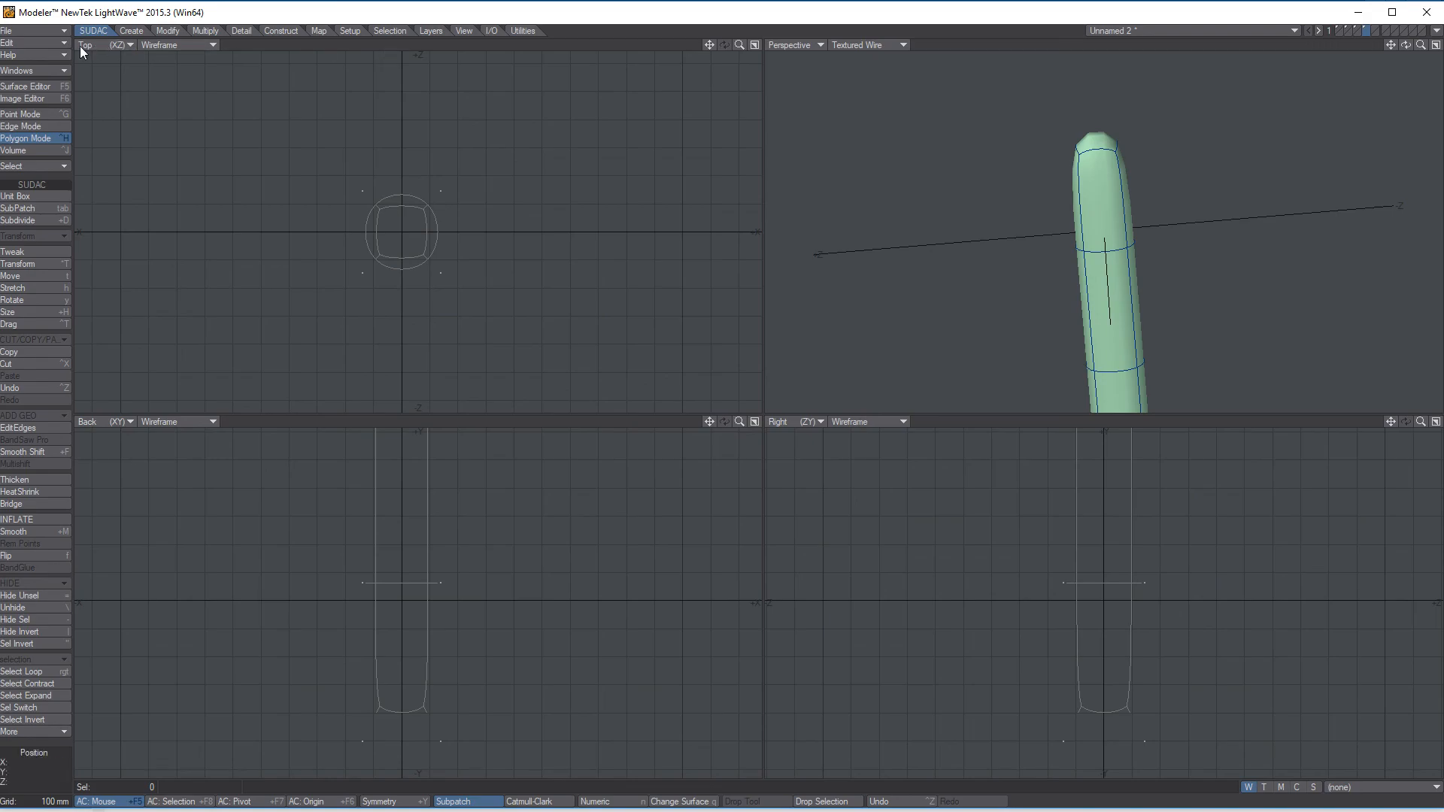
pyautogui.click(44, 29)
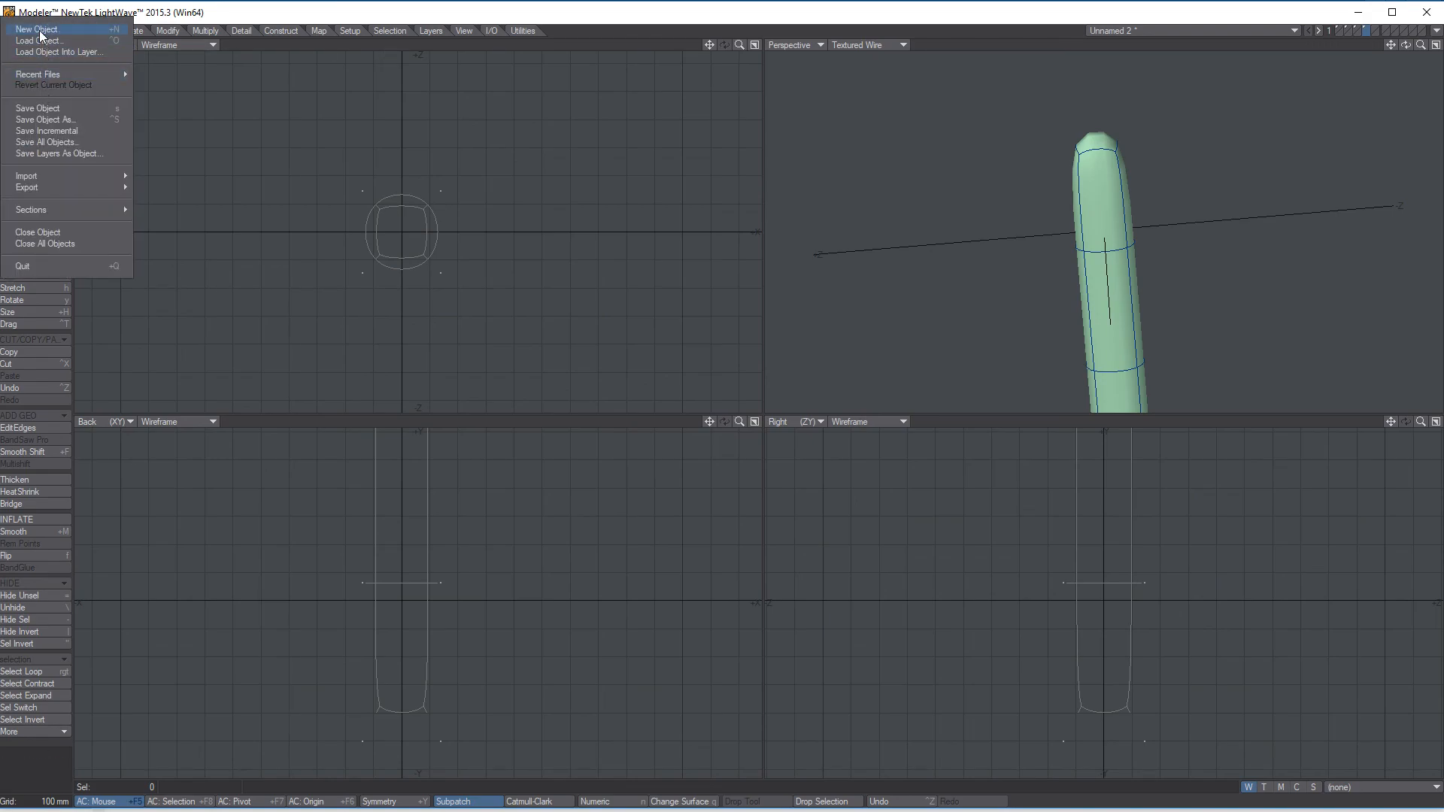
pyautogui.click(40, 119)
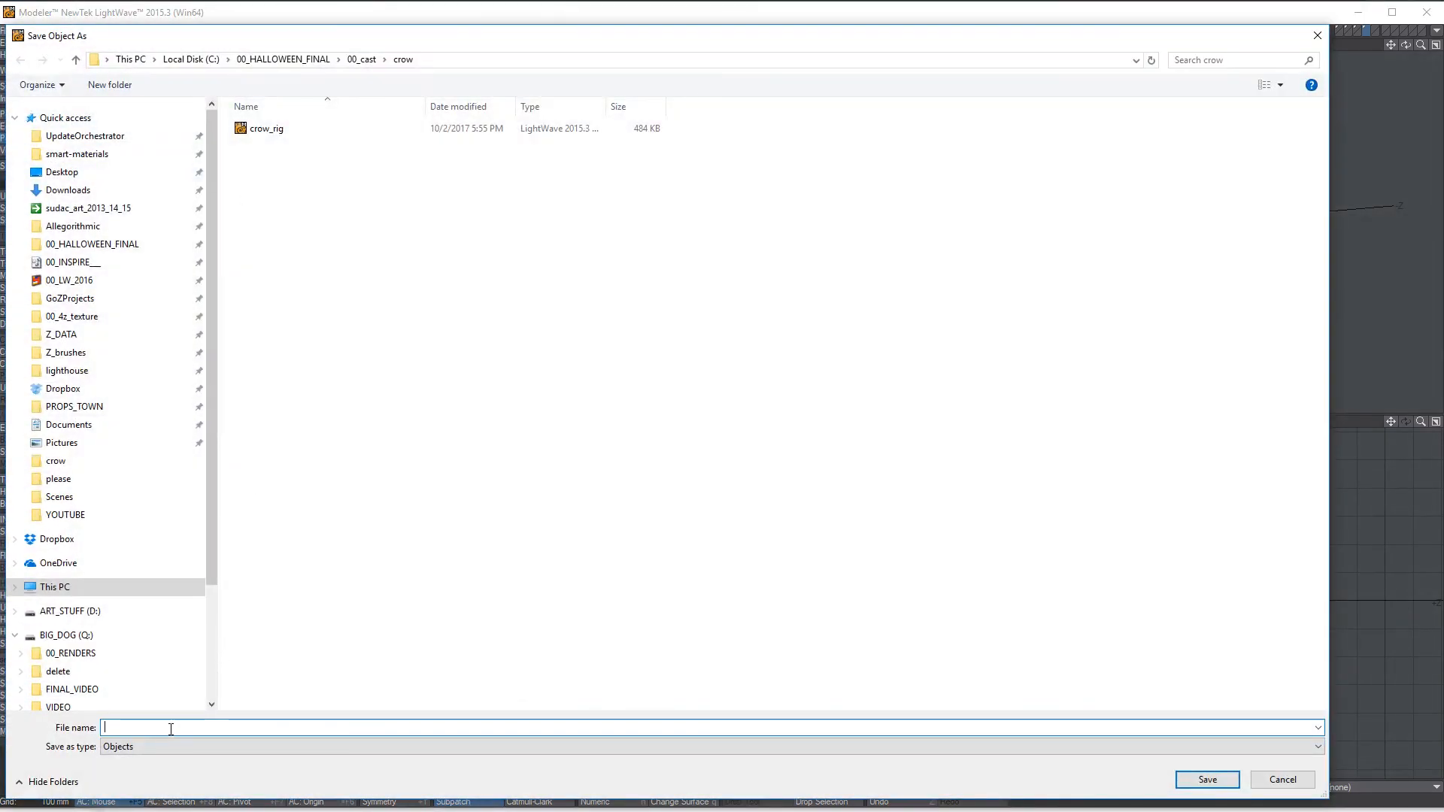
pyautogui.write('flower')
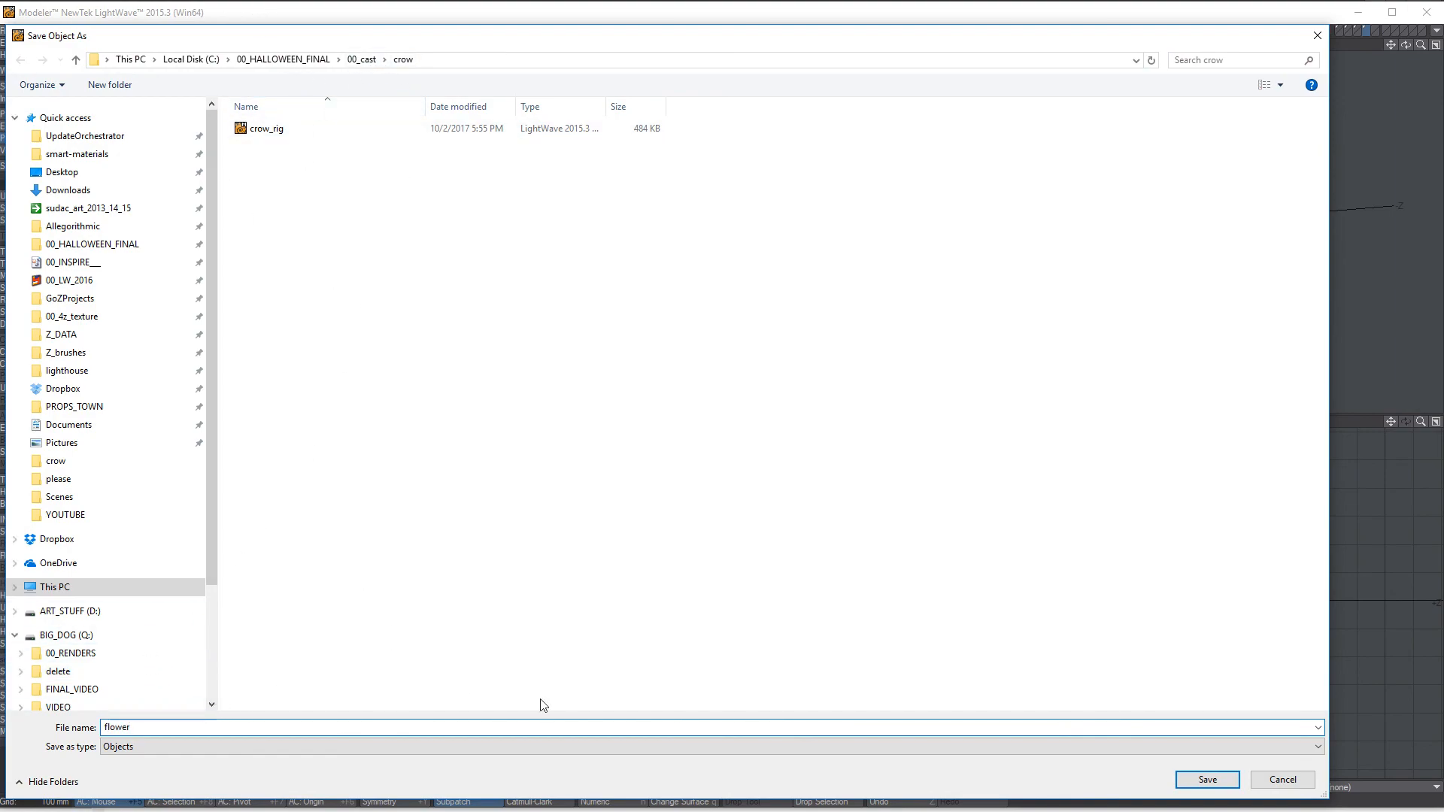
pyautogui.click(1188, 780)
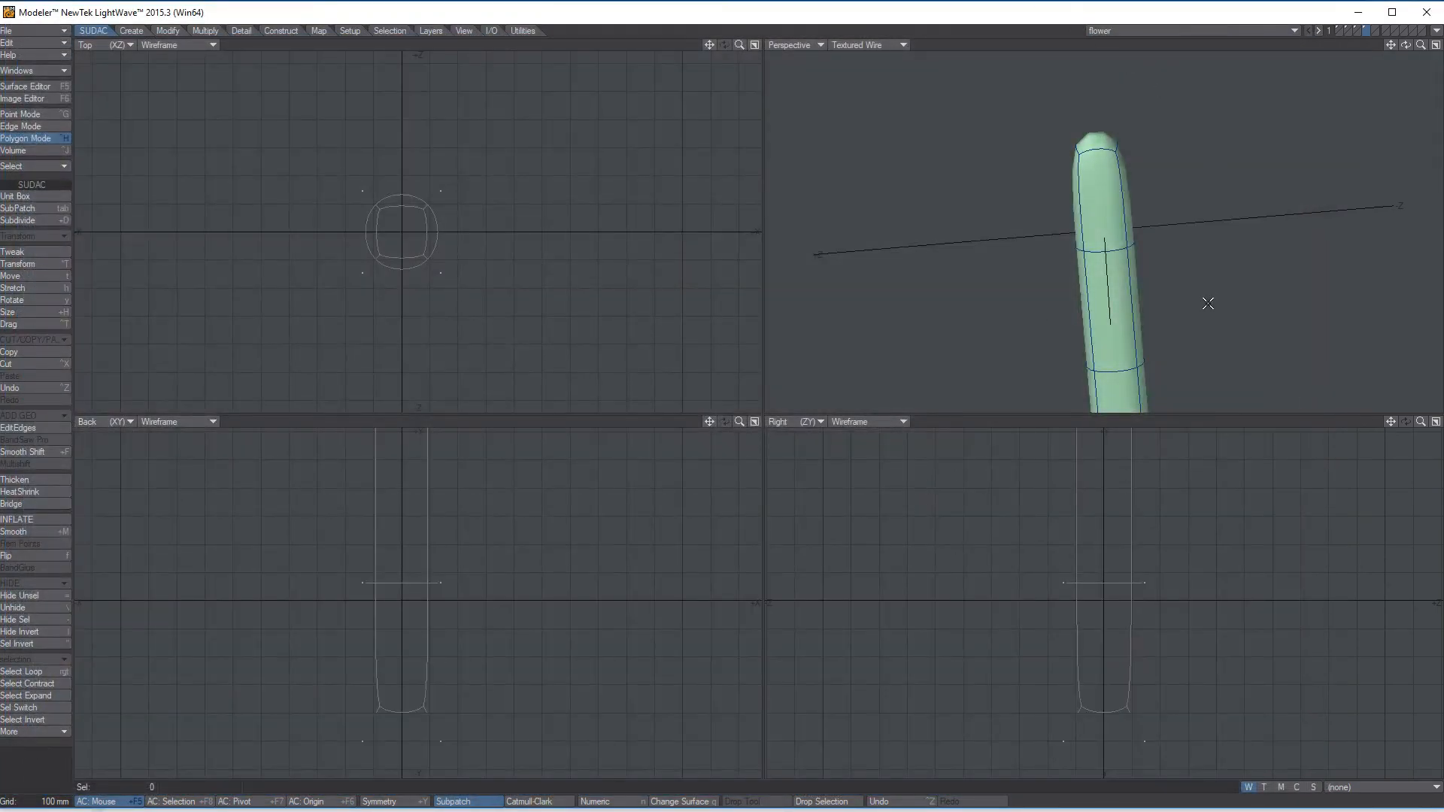